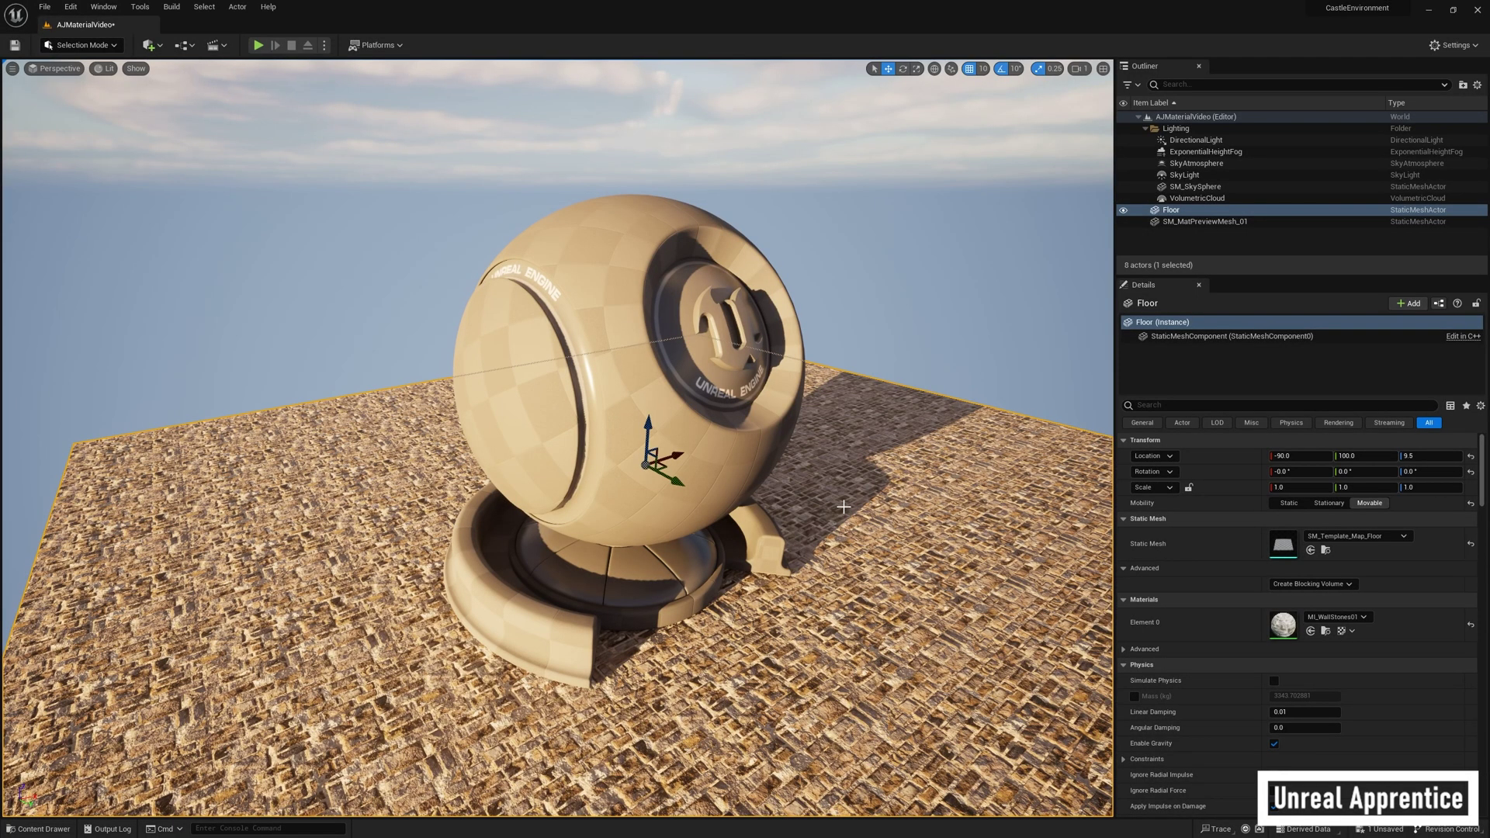
Step: Create a material named MyExampleMaterial in MyStuff and open it in a maximized material editor
{"action": "key", "text": "ctrl+space"}
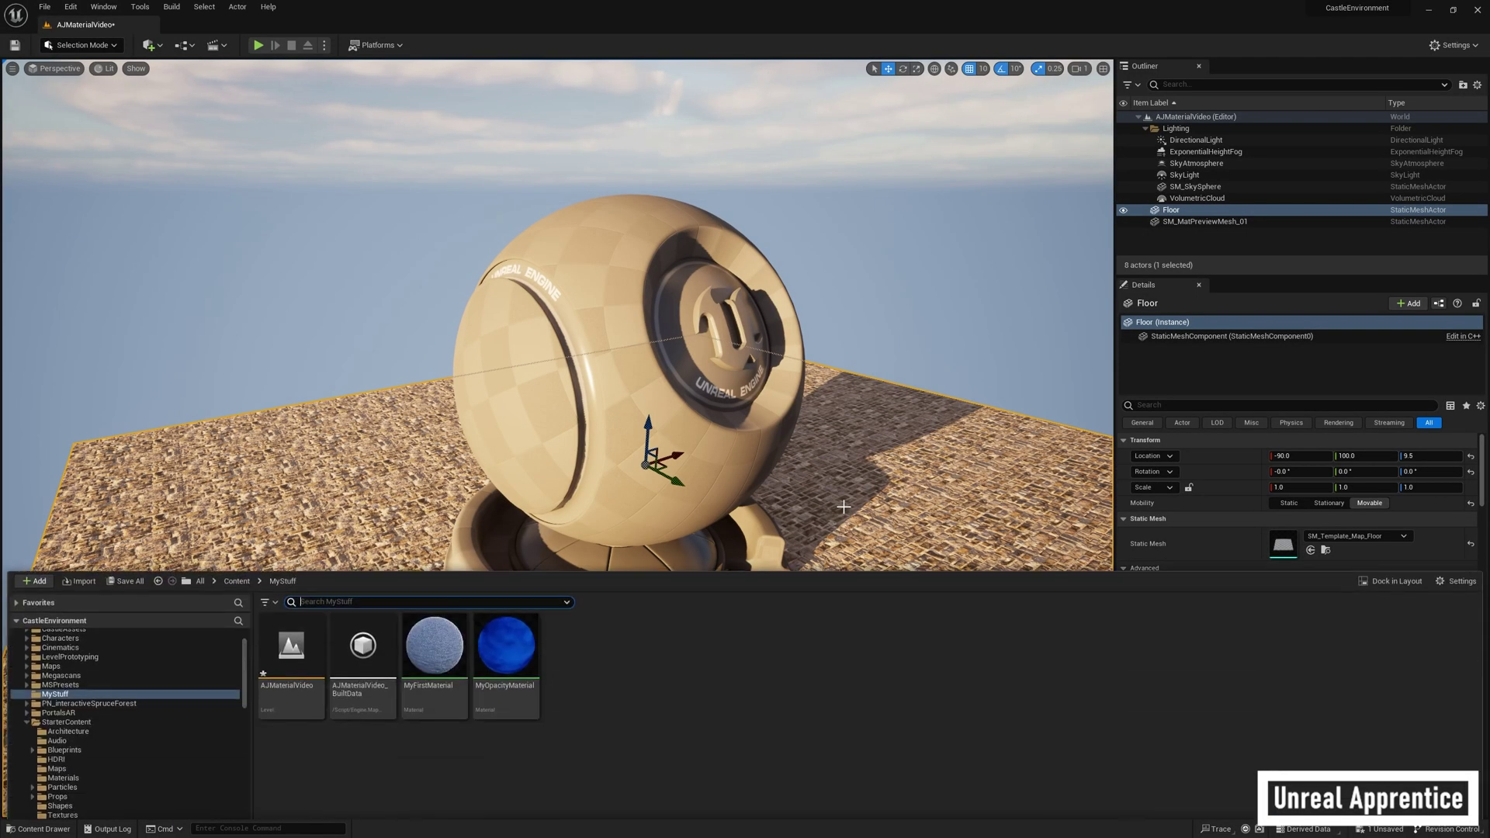
{"action": "right_click", "coordinate": [601, 652]}
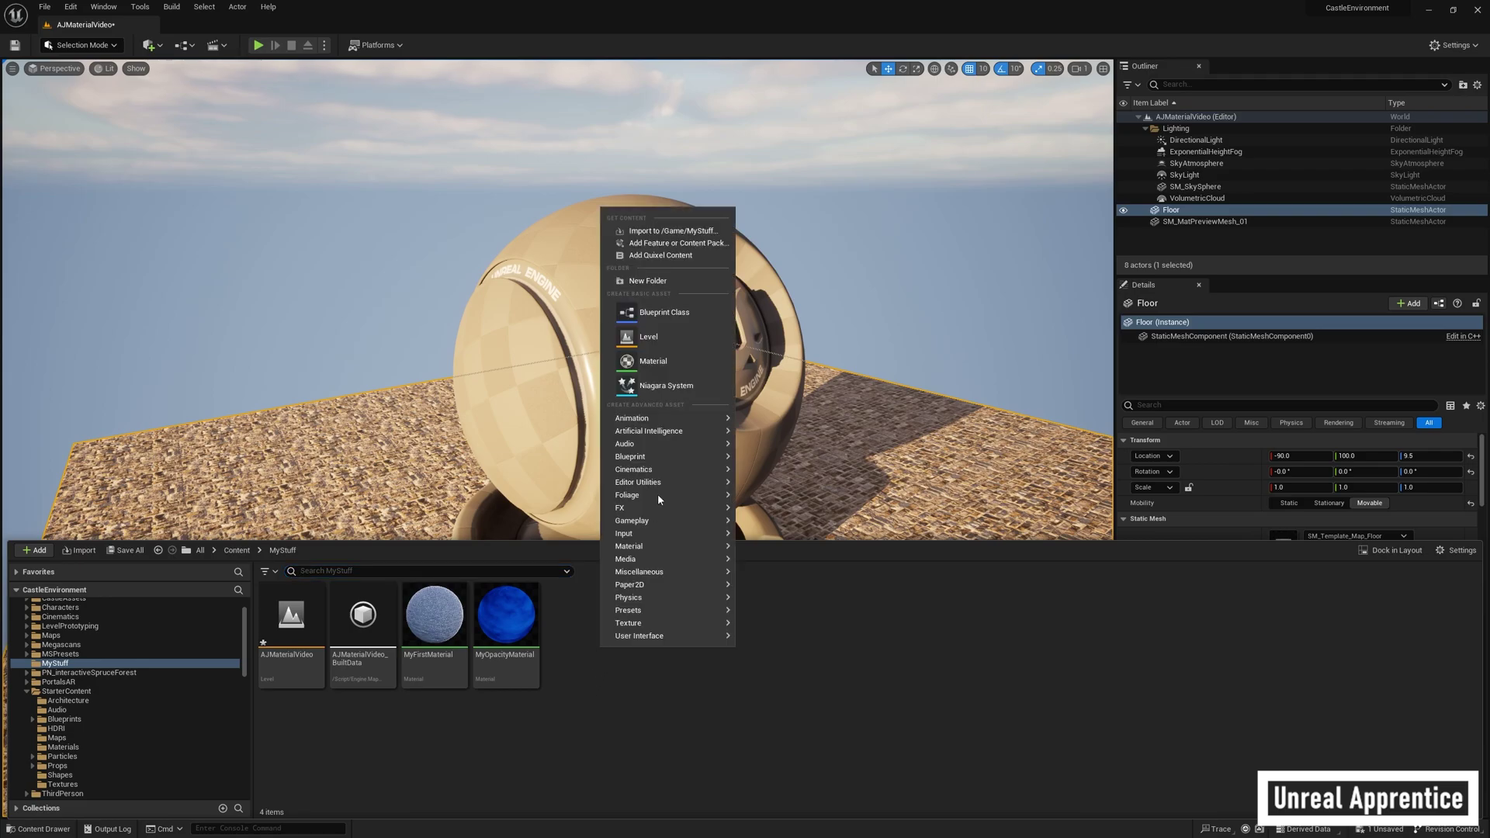
{"action": "left_click", "coordinate": [659, 363]}
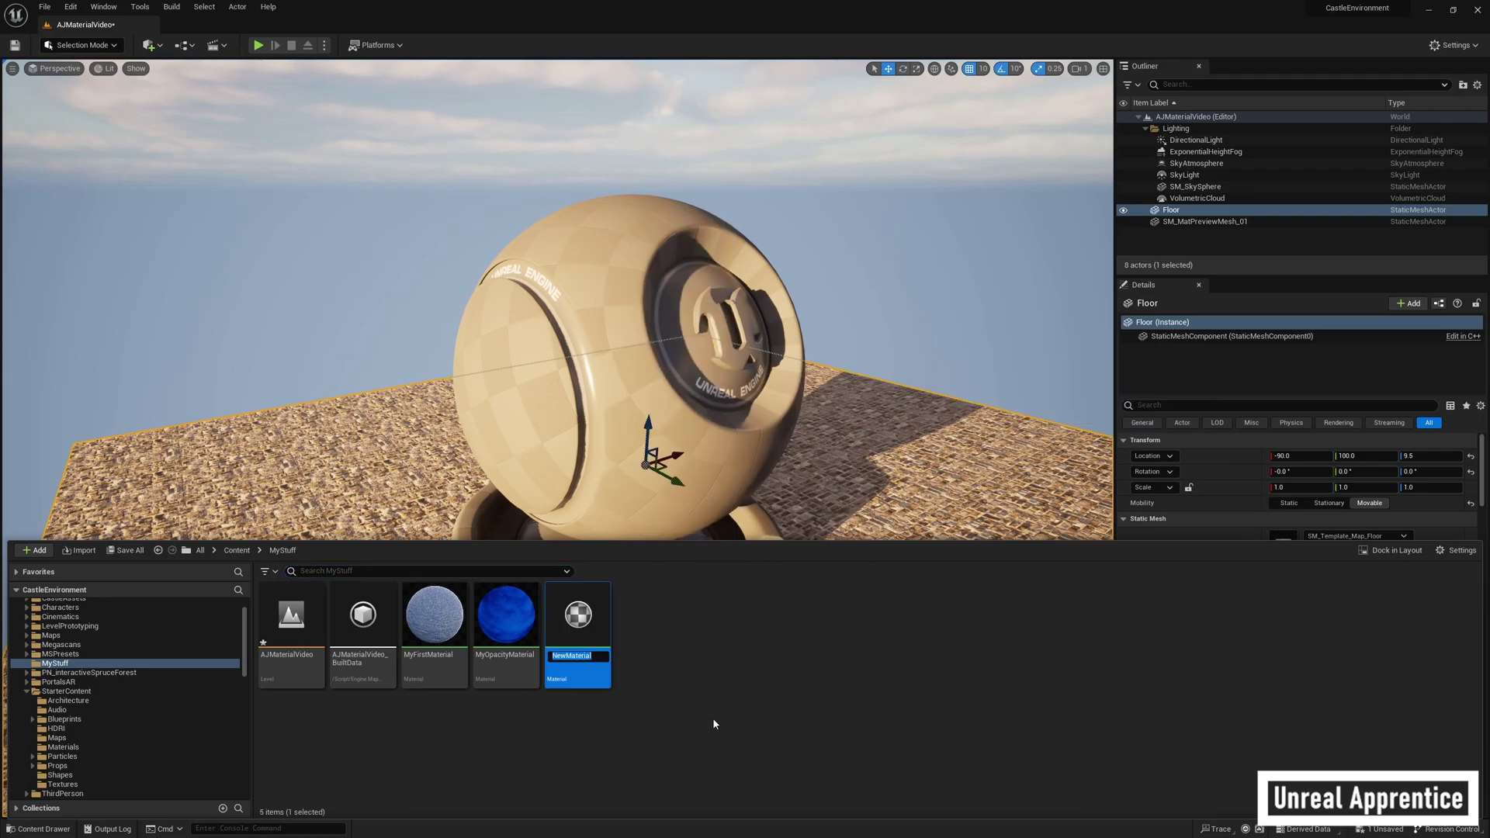
{"action": "key", "text": "BackSpace"}
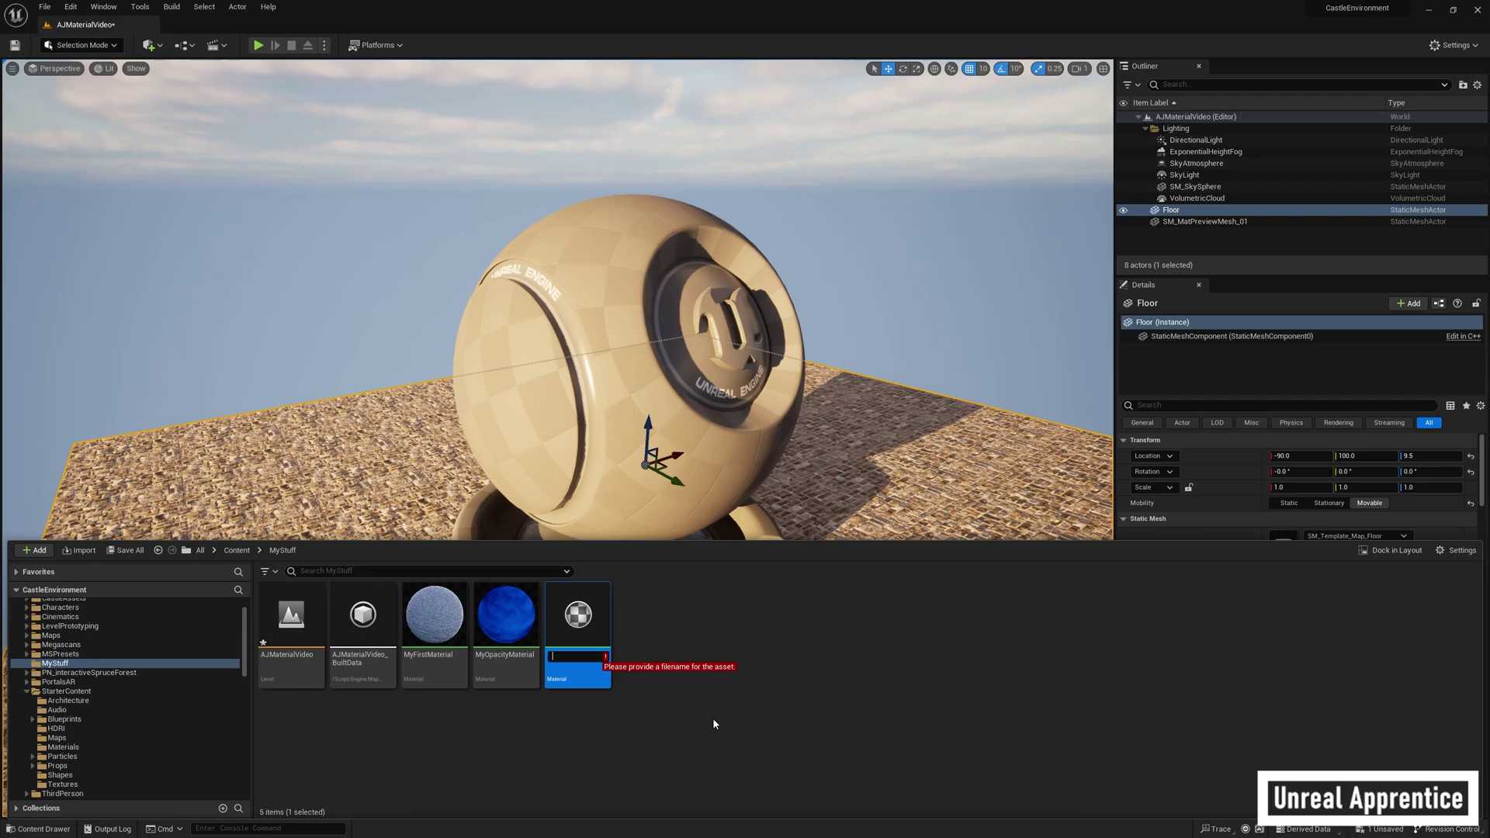
{"action": "type", "text": "MyExampleMat"}
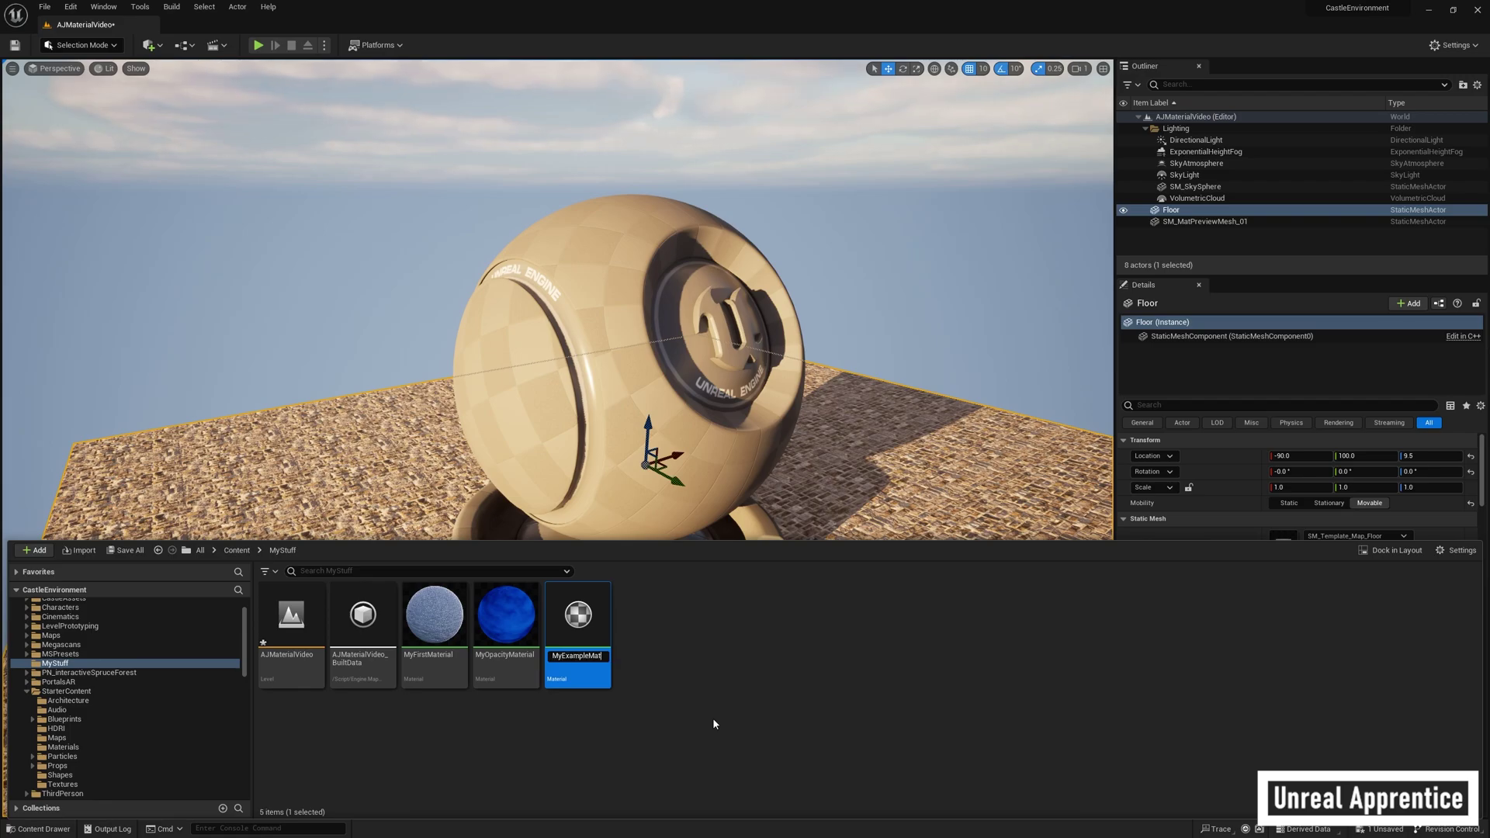
{"action": "type", "text": "erial"}
{"action": "key", "text": "Return"}
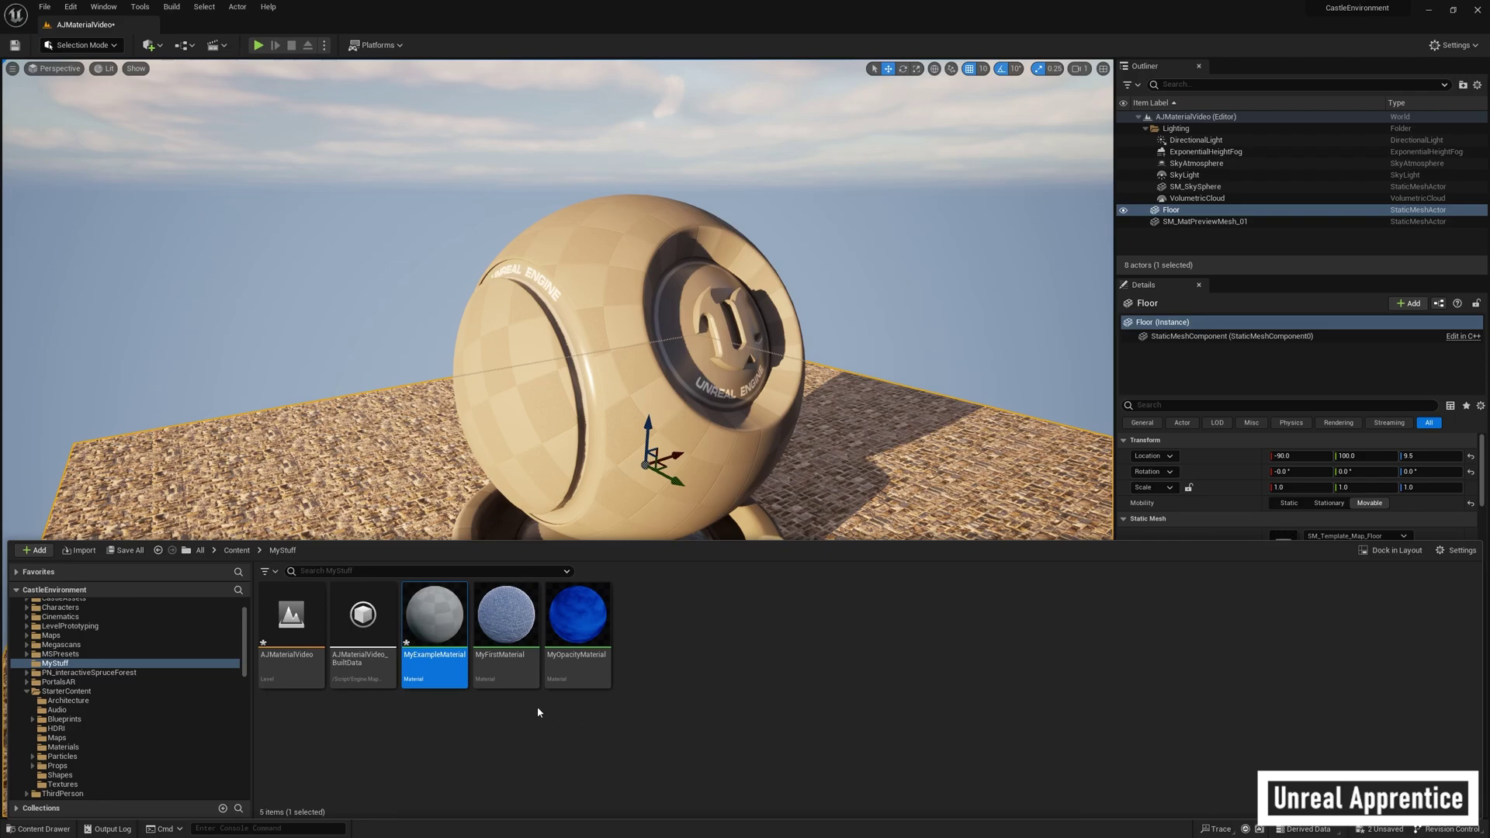
{"action": "double_click", "coordinate": [434, 616]}
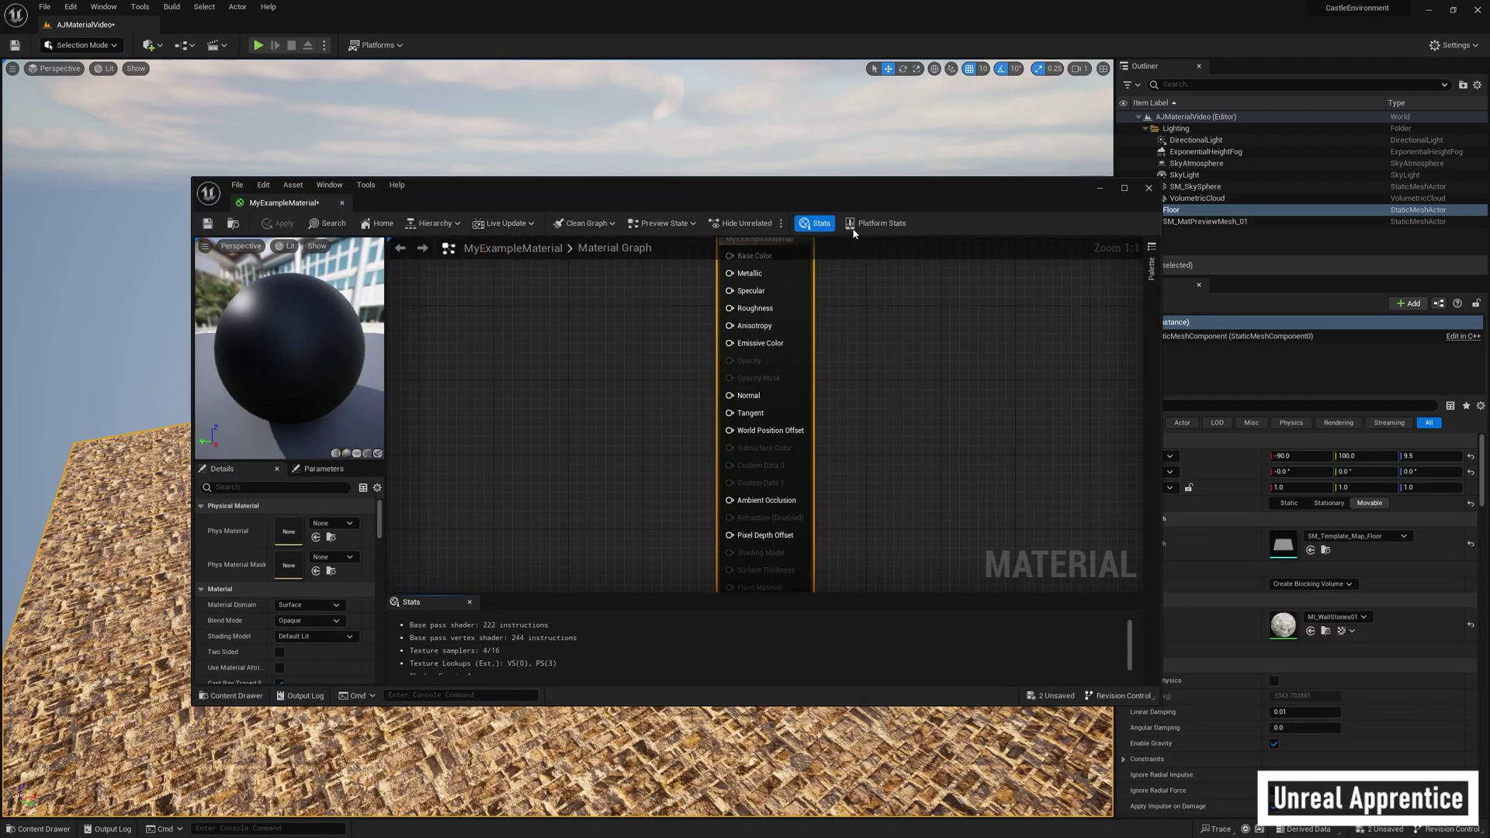
{"action": "double_click", "coordinate": [873, 194]}
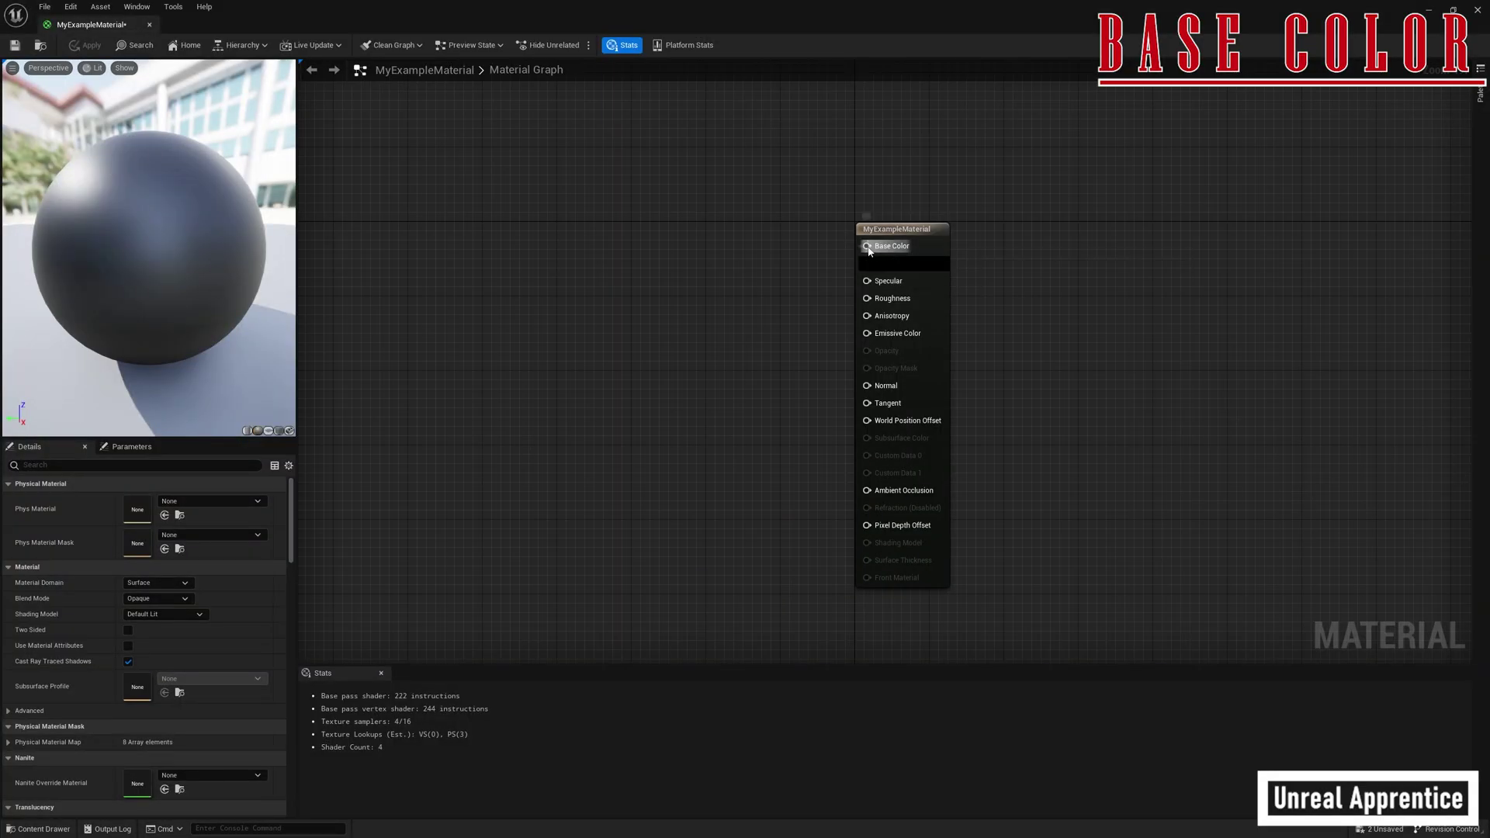
Step: Feed Base Color a Constant3Vector of light green (0.462, 0.682, 0.309) and apply the material
{"action": "left_click_drag", "start_coordinate": [868, 248], "coordinate": [716, 298]}
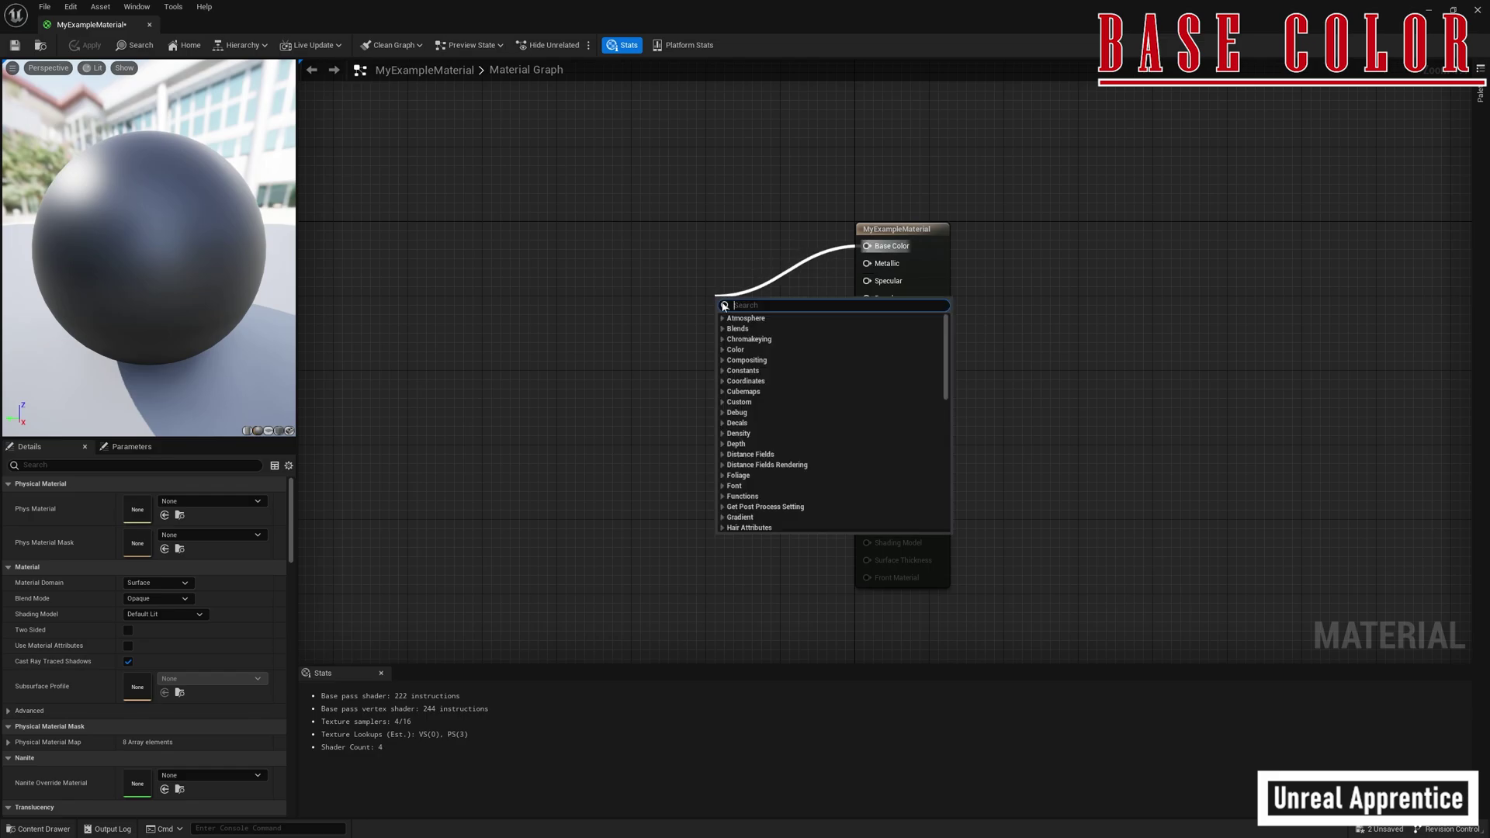
{"action": "type", "text": "constant"}
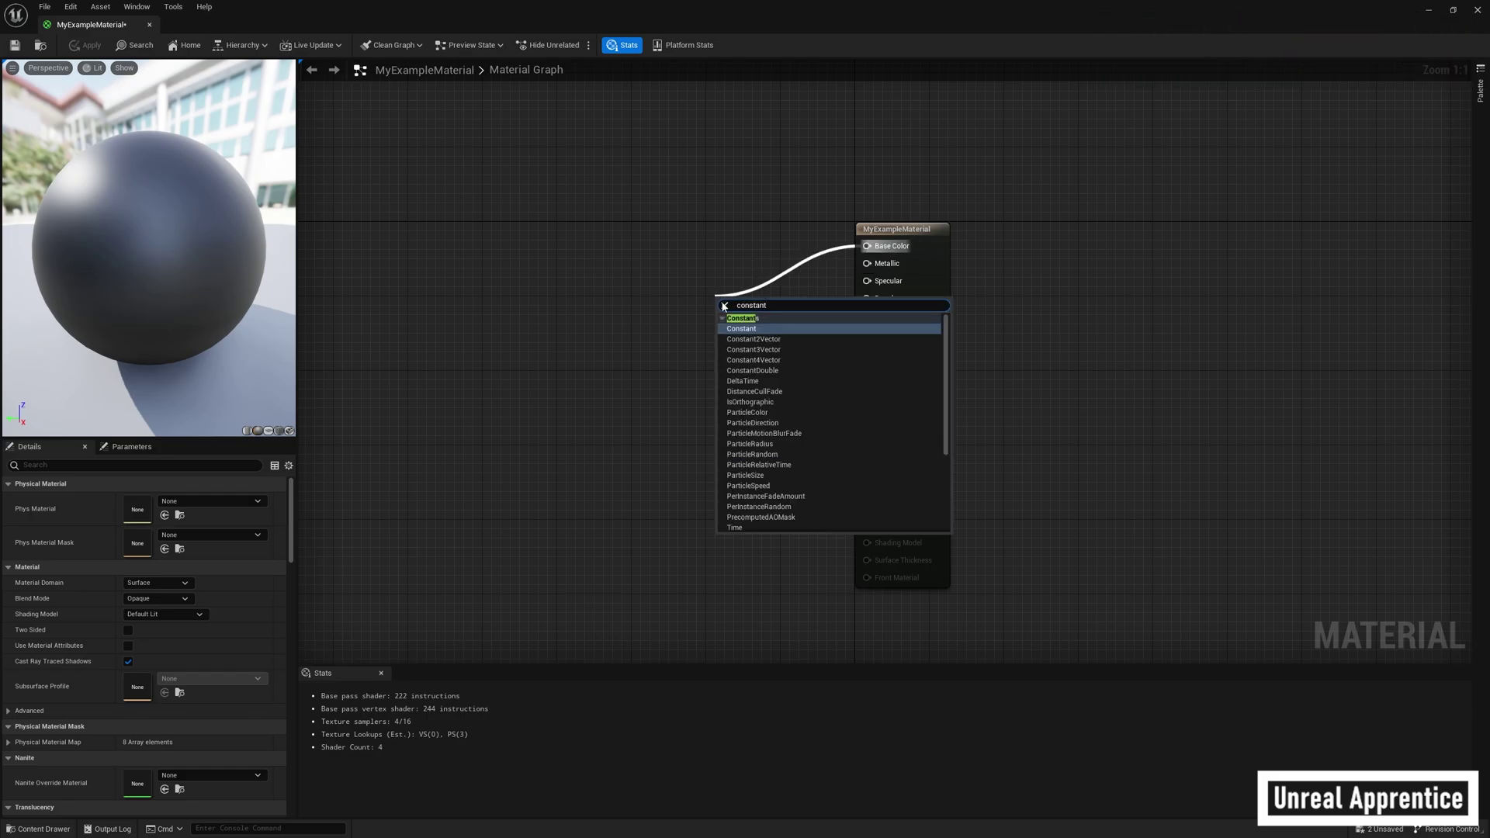
{"action": "type", "text": "3"}
{"action": "key", "text": "Return"}
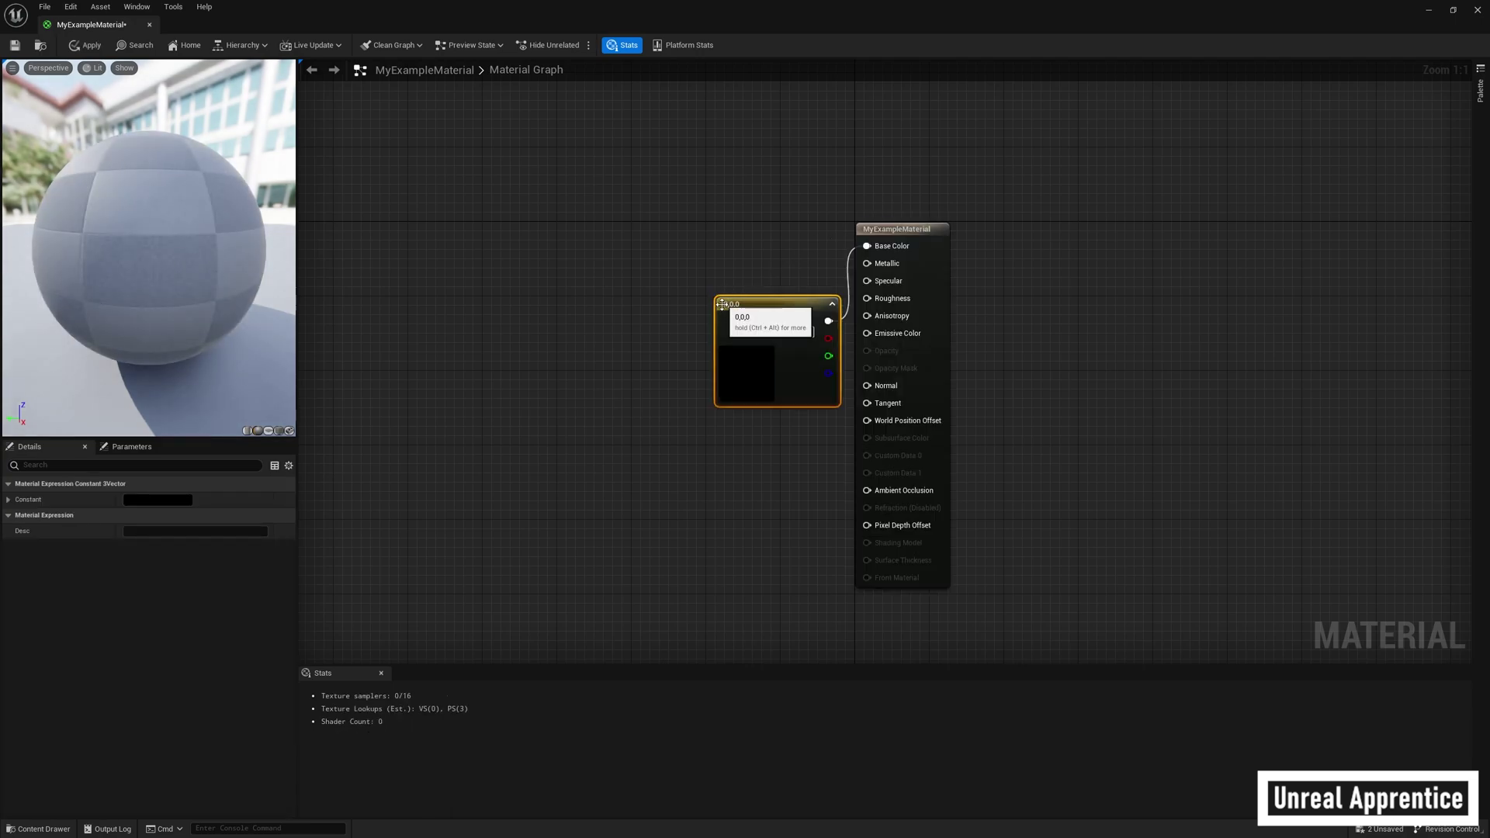
{"action": "left_click_drag", "start_coordinate": [739, 299], "coordinate": [637, 270]}
{"action": "double_click", "coordinate": [655, 350]}
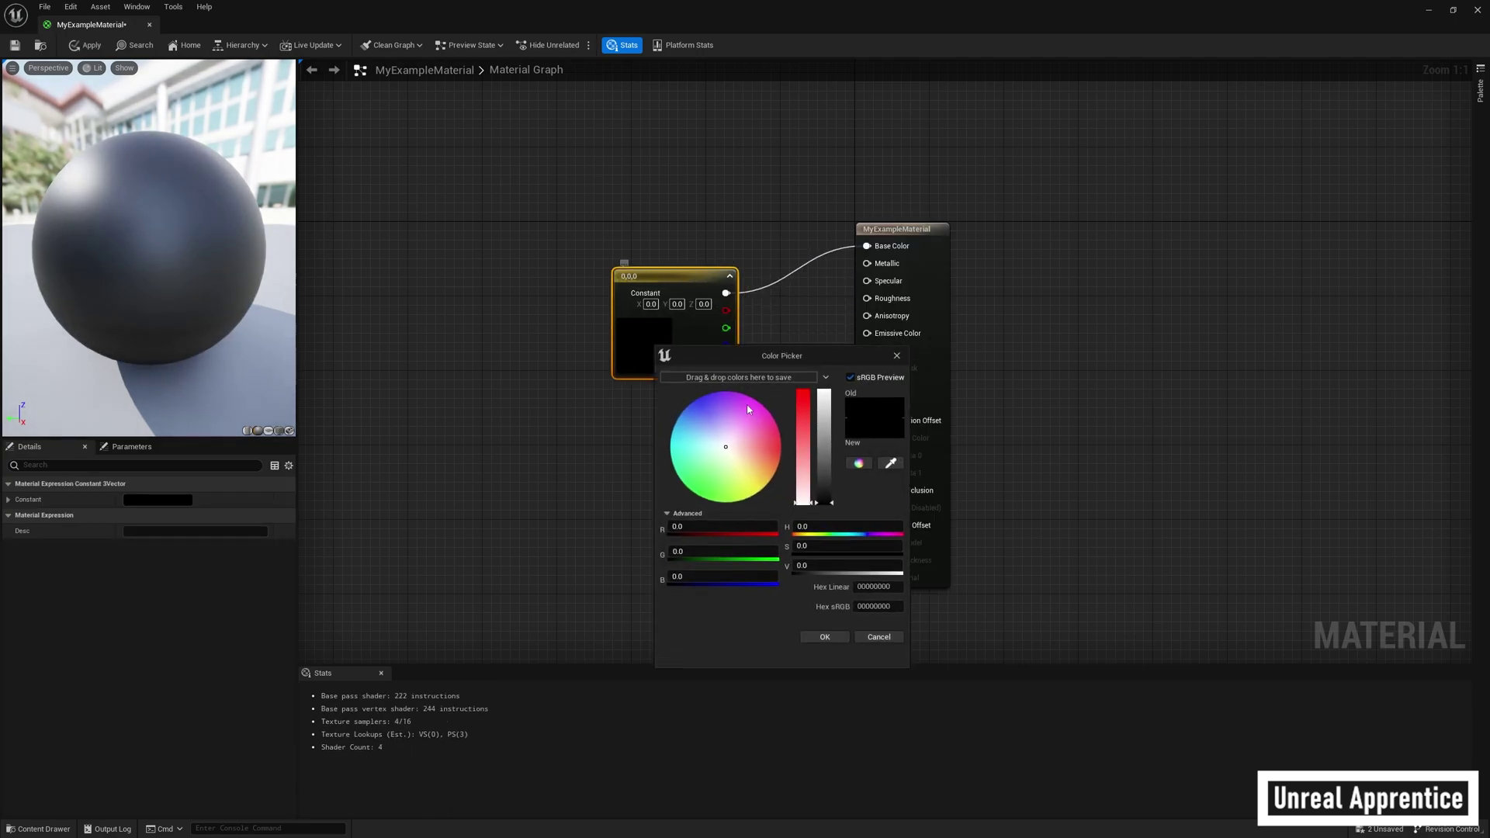
{"action": "left_click", "coordinate": [728, 470]}
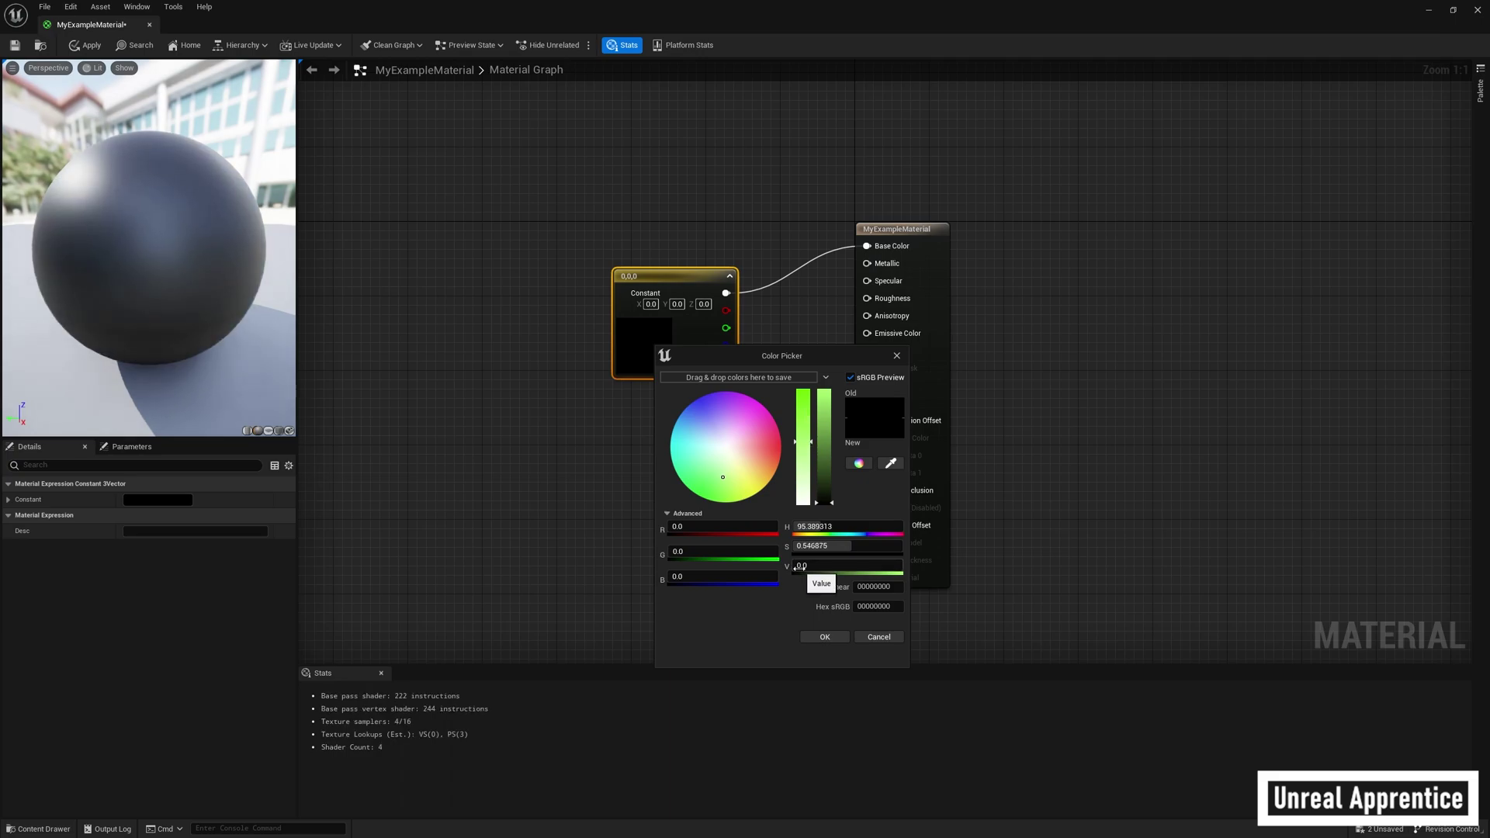
{"action": "left_click_drag", "start_coordinate": [802, 566], "coordinate": [866, 567]}
{"action": "left_click", "coordinate": [821, 634]}
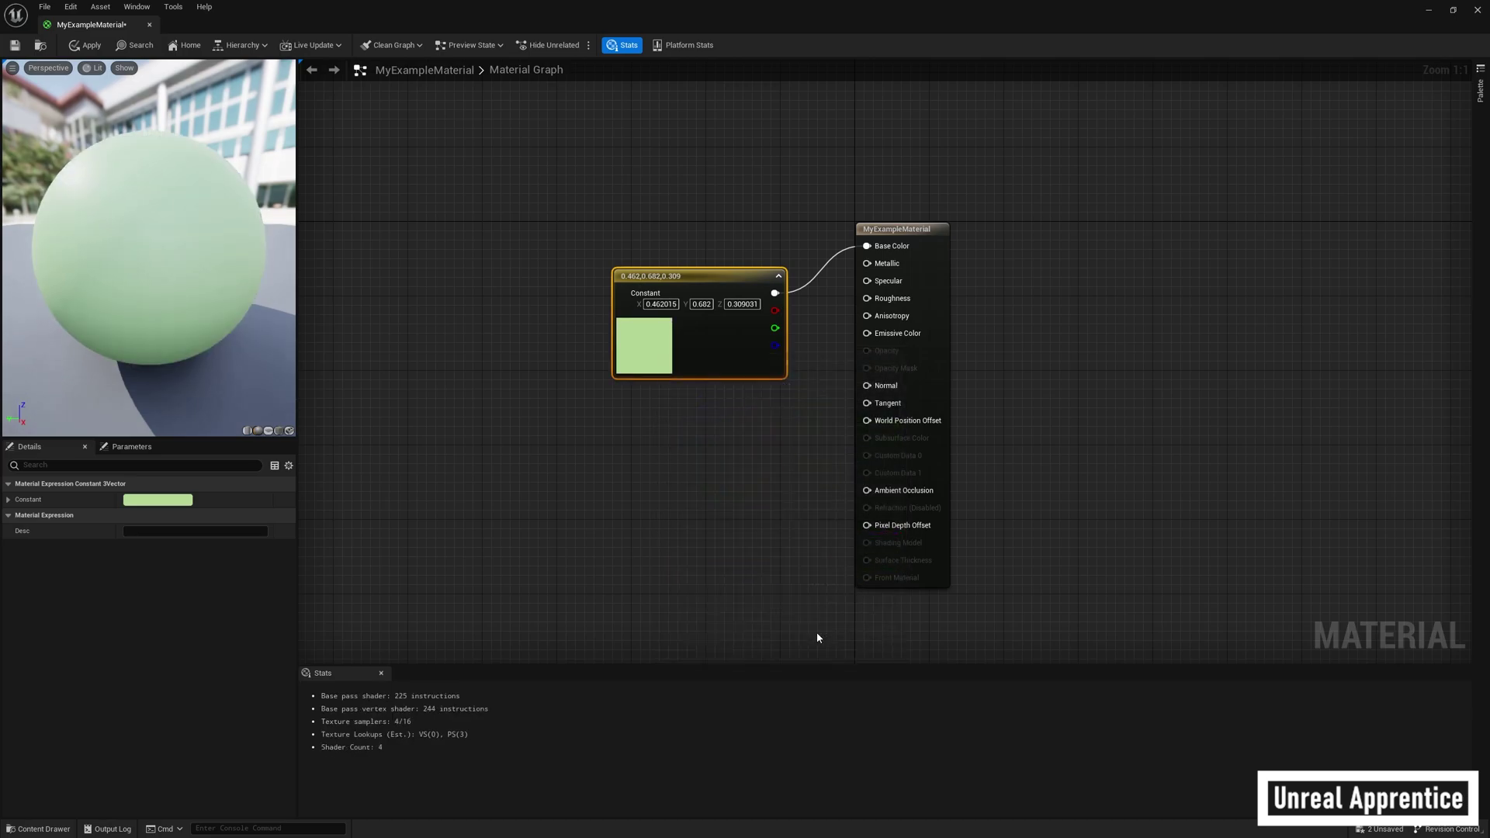
{"action": "left_click", "coordinate": [77, 46]}
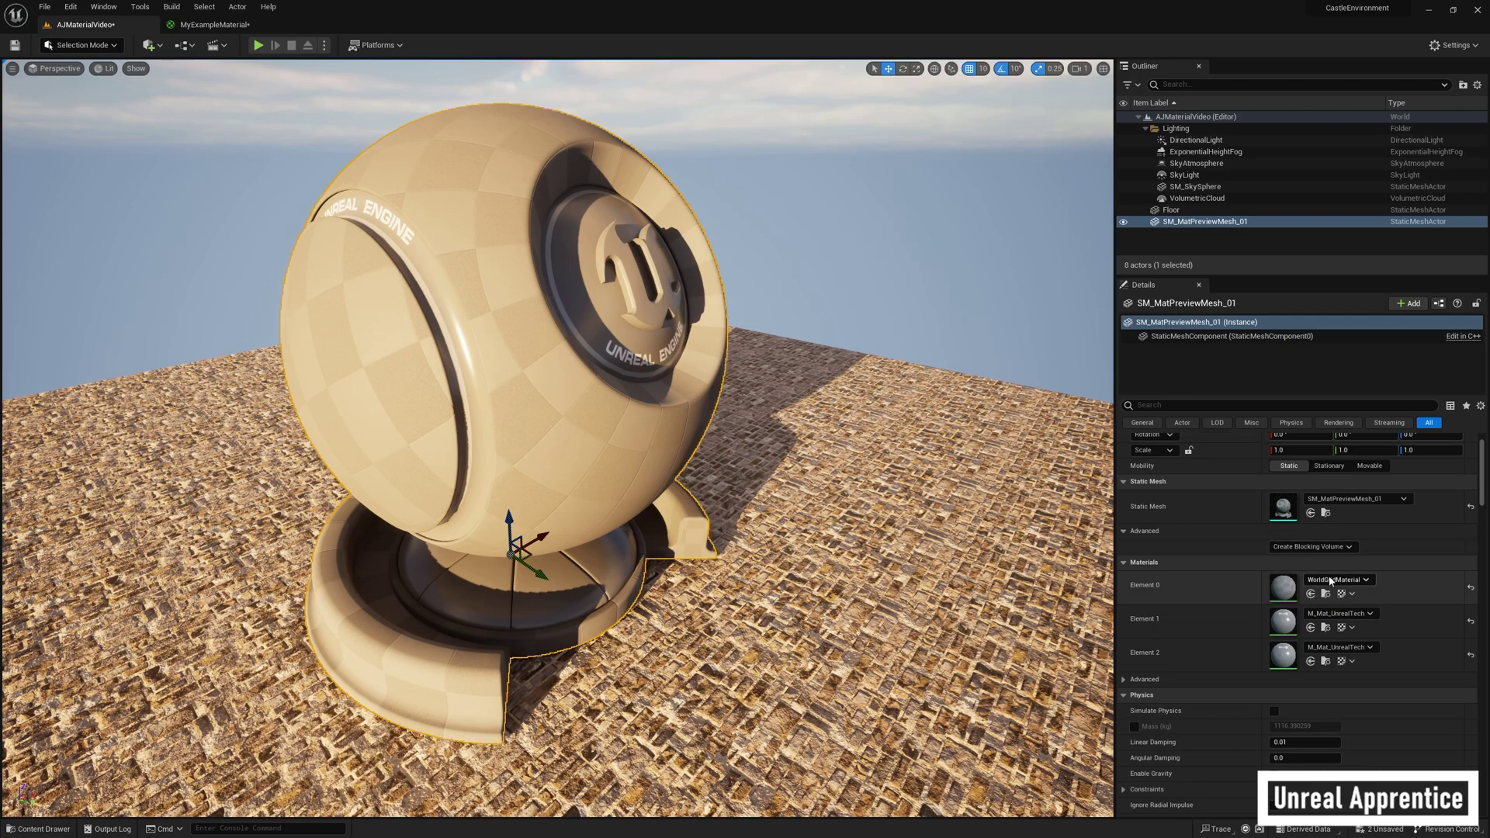
Step: Assign MyExampleMaterial to the preview mesh's Element 0 material slot
{"action": "left_click", "coordinate": [1333, 580]}
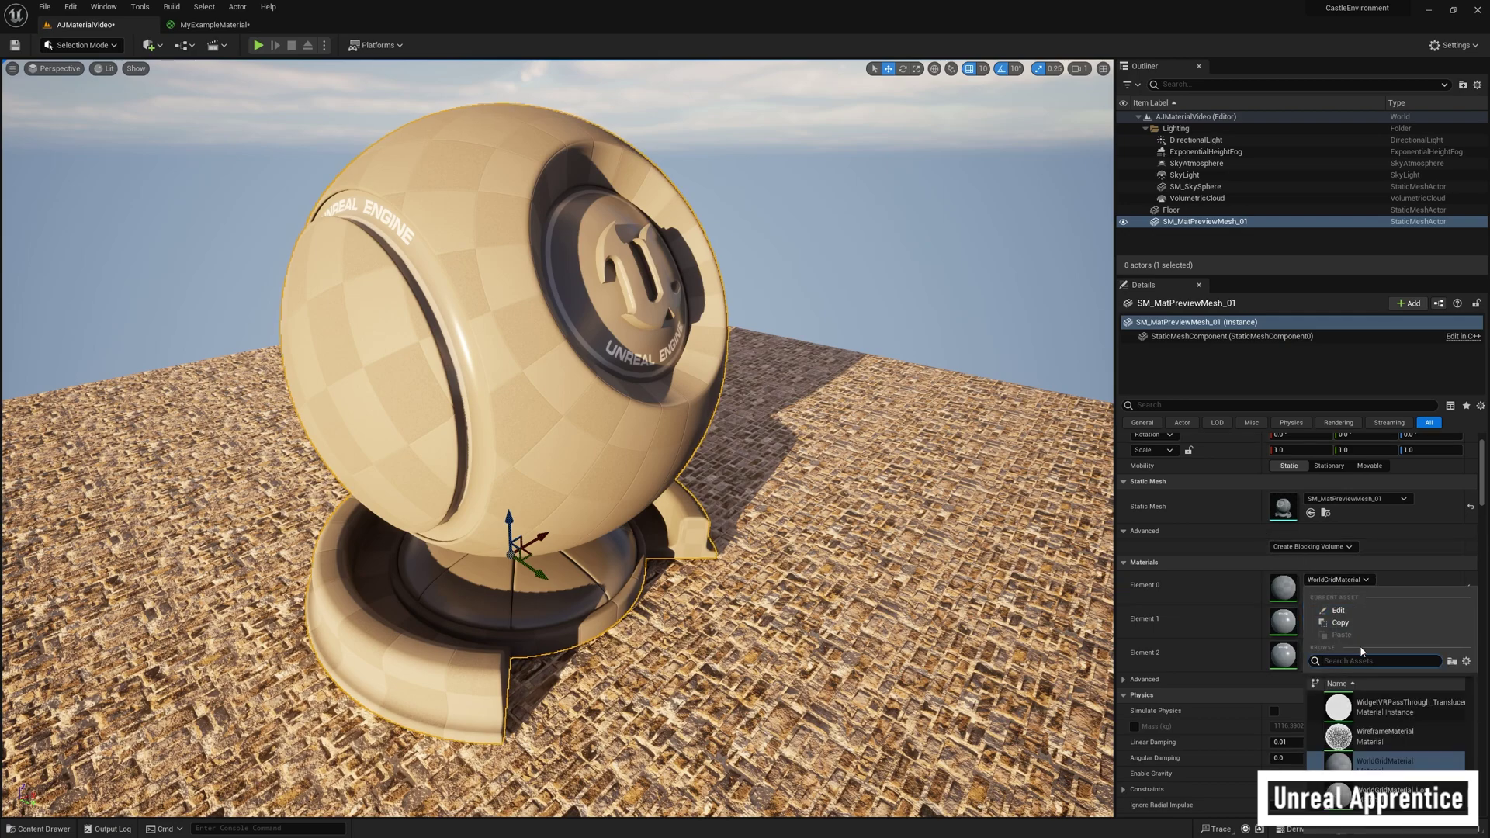
{"action": "type", "text": "myexampl"}
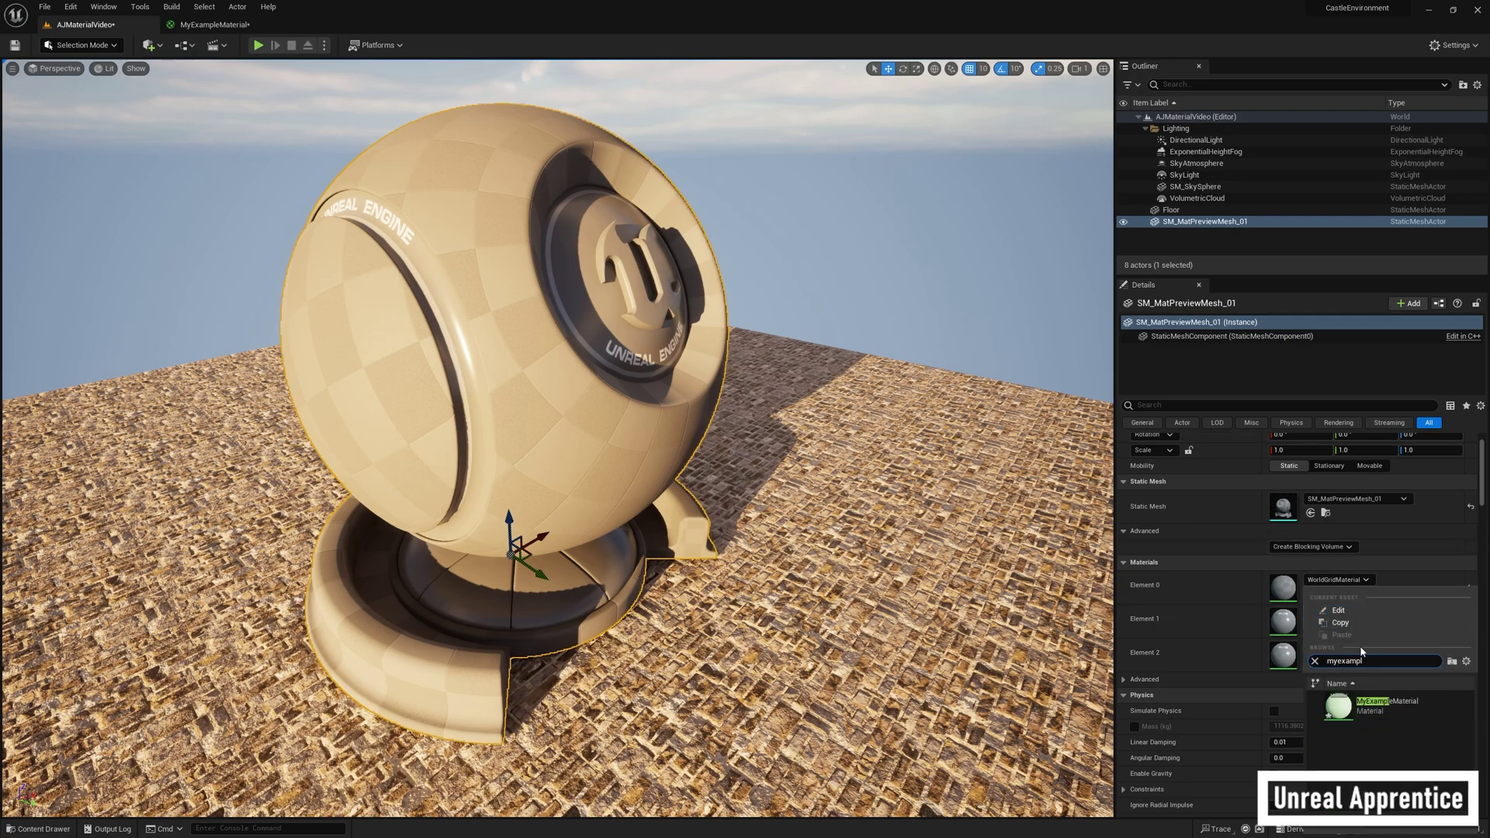
{"action": "key", "text": "Return"}
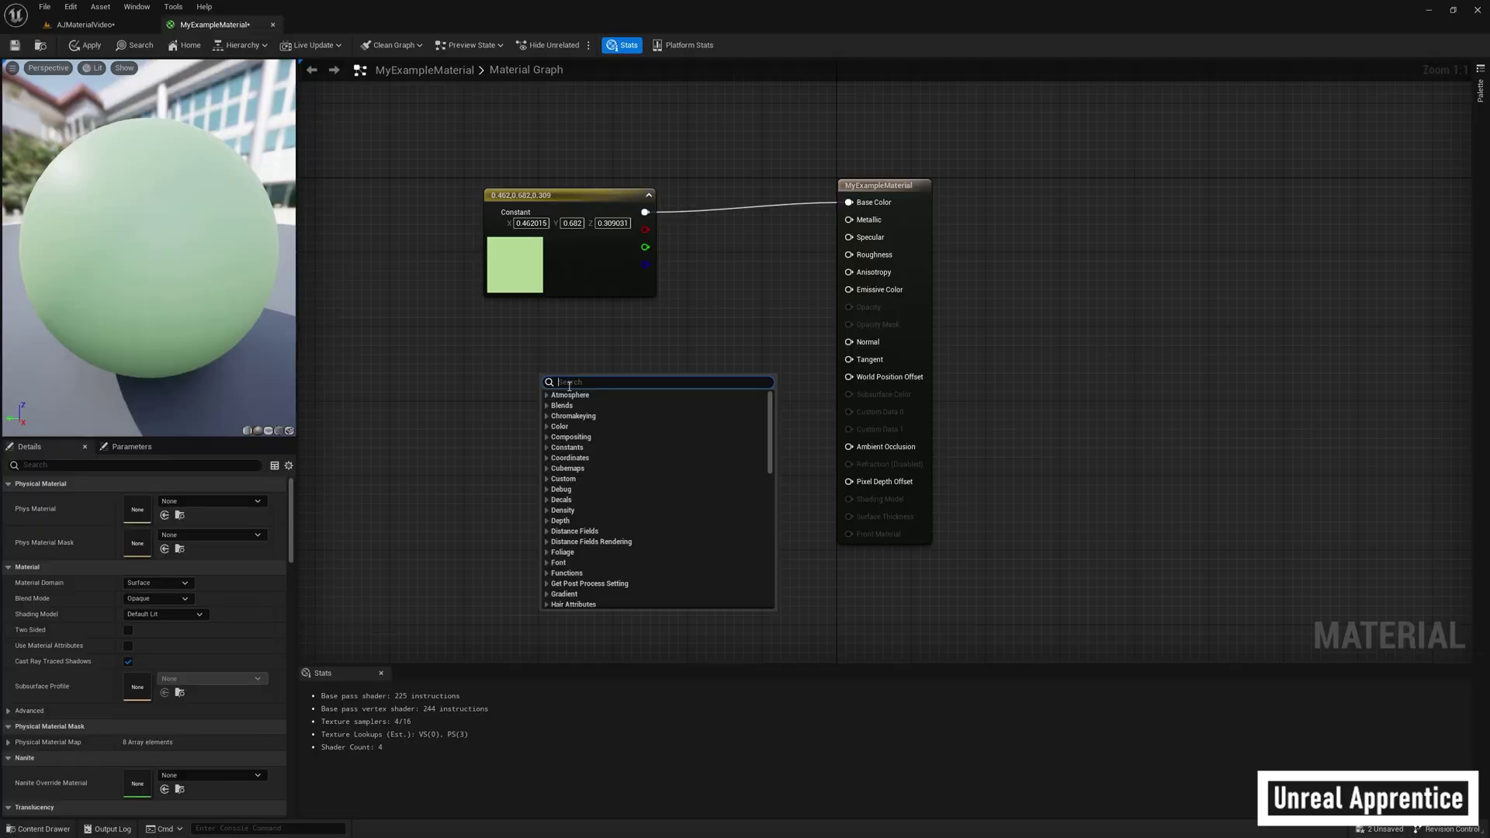
Step: Add a second Constant3Vector set to a fully saturated, full-brightness orange-red
{"action": "type", "text": "constant3"}
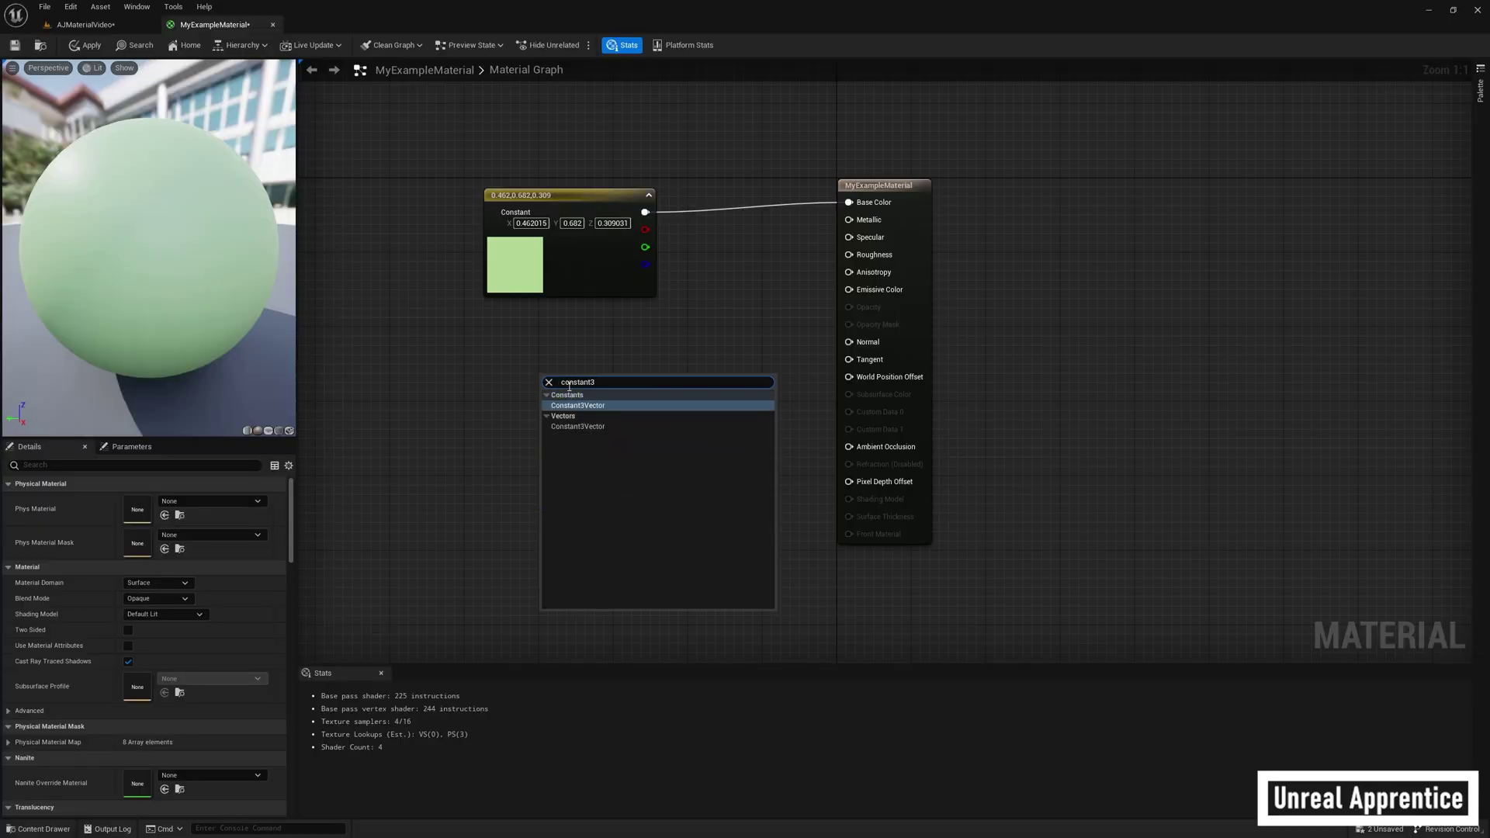
{"action": "key", "text": "Return"}
{"action": "double_click", "coordinate": [566, 449]}
{"action": "left_click_drag", "start_coordinate": [685, 543], "coordinate": [689, 559]}
{"action": "left_click_drag", "start_coordinate": [720, 508], "coordinate": [720, 494]}
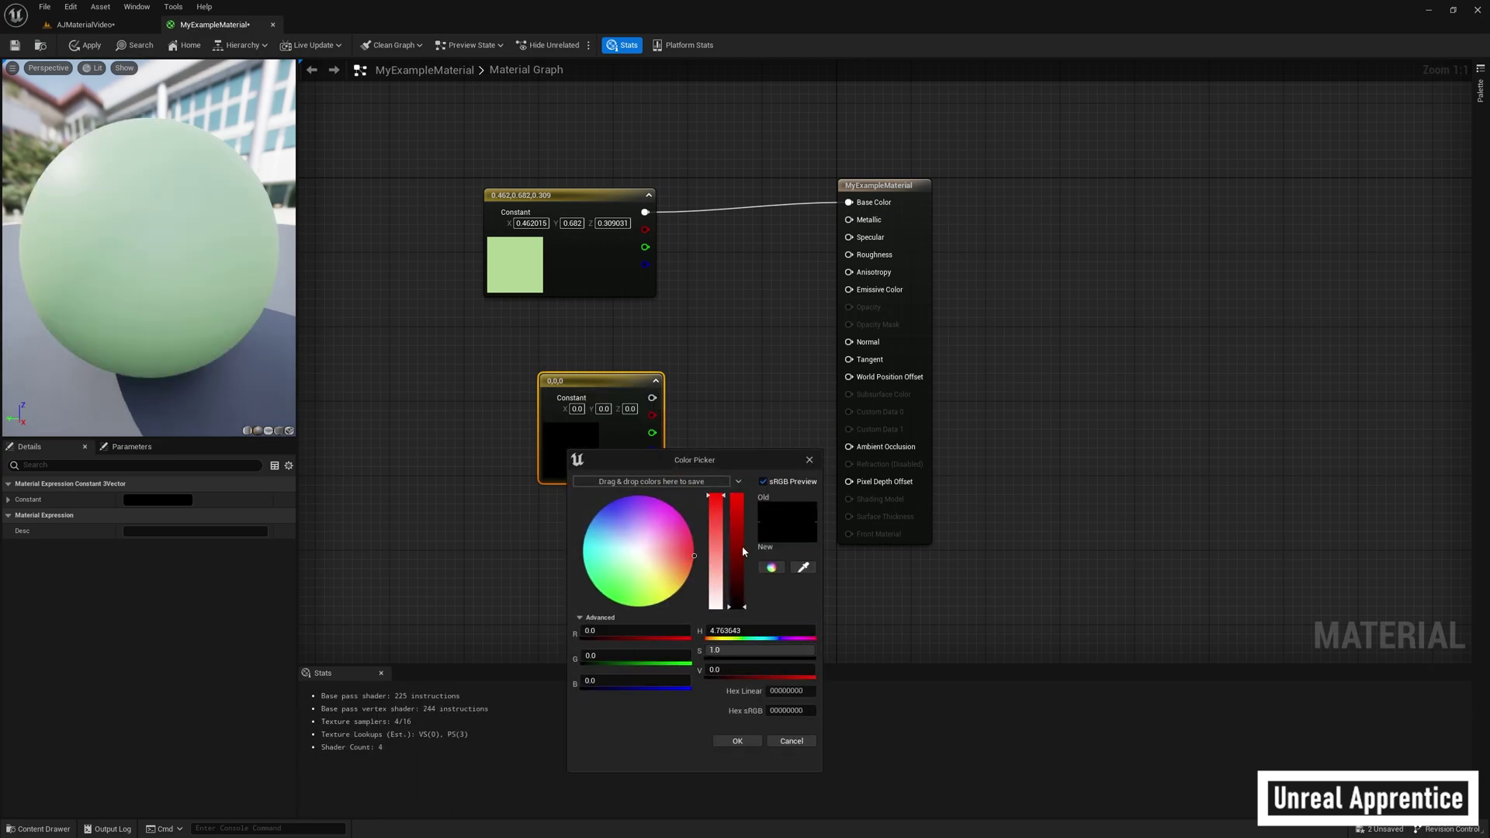
{"action": "left_click_drag", "start_coordinate": [713, 669], "coordinate": [811, 669]}
{"action": "left_click", "coordinate": [736, 741]}
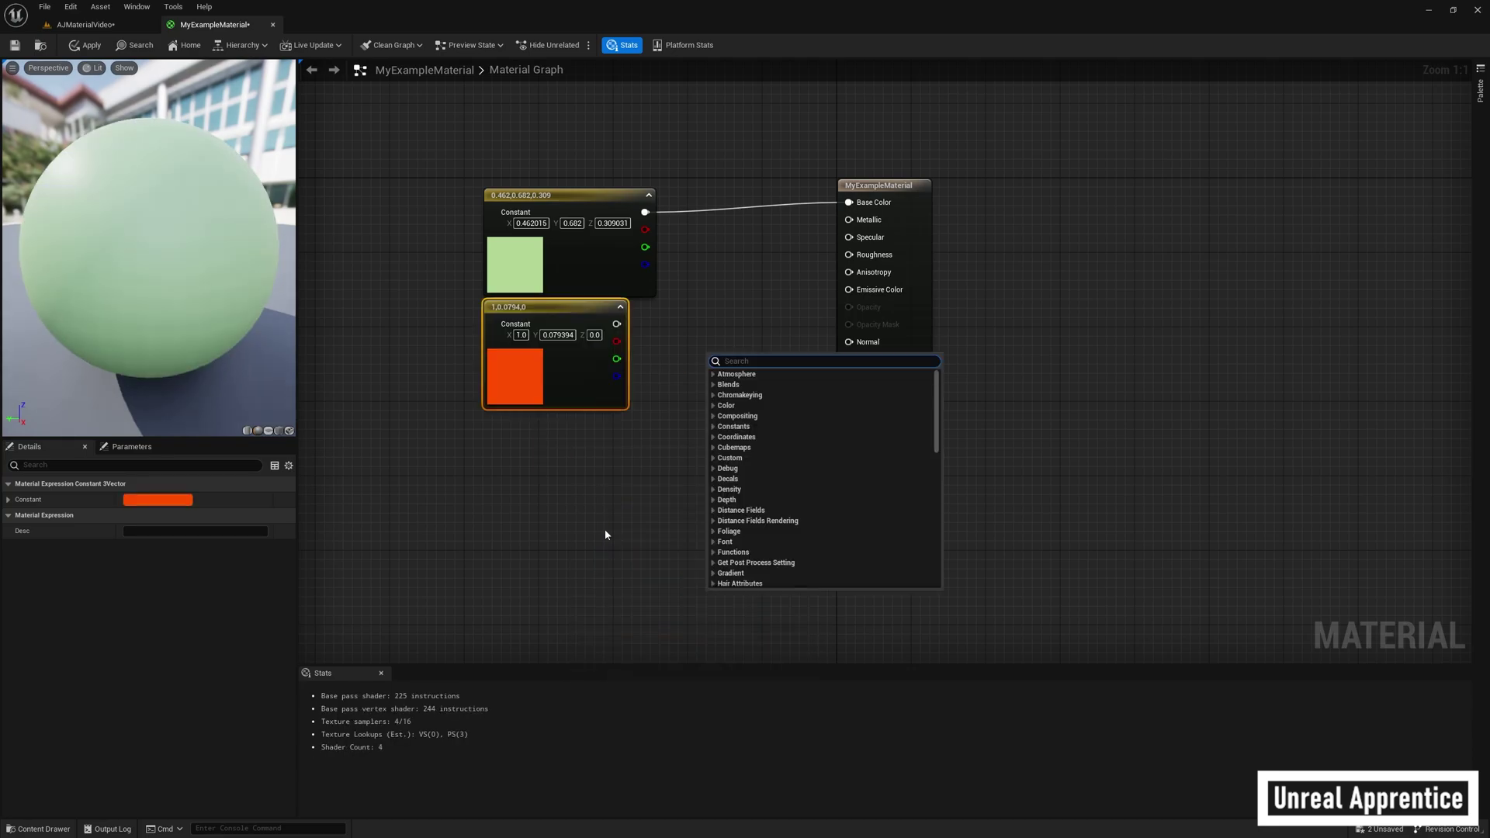
{"action": "left_click", "coordinate": [565, 482]}
Step: Add the T_Perlin_Noise_M texture and a Lerp node to the graph
{"action": "key", "text": "ctrl+space"}
{"action": "scroll", "coordinate": [691, 749], "scroll_direction": "down", "scroll_amount": 1}
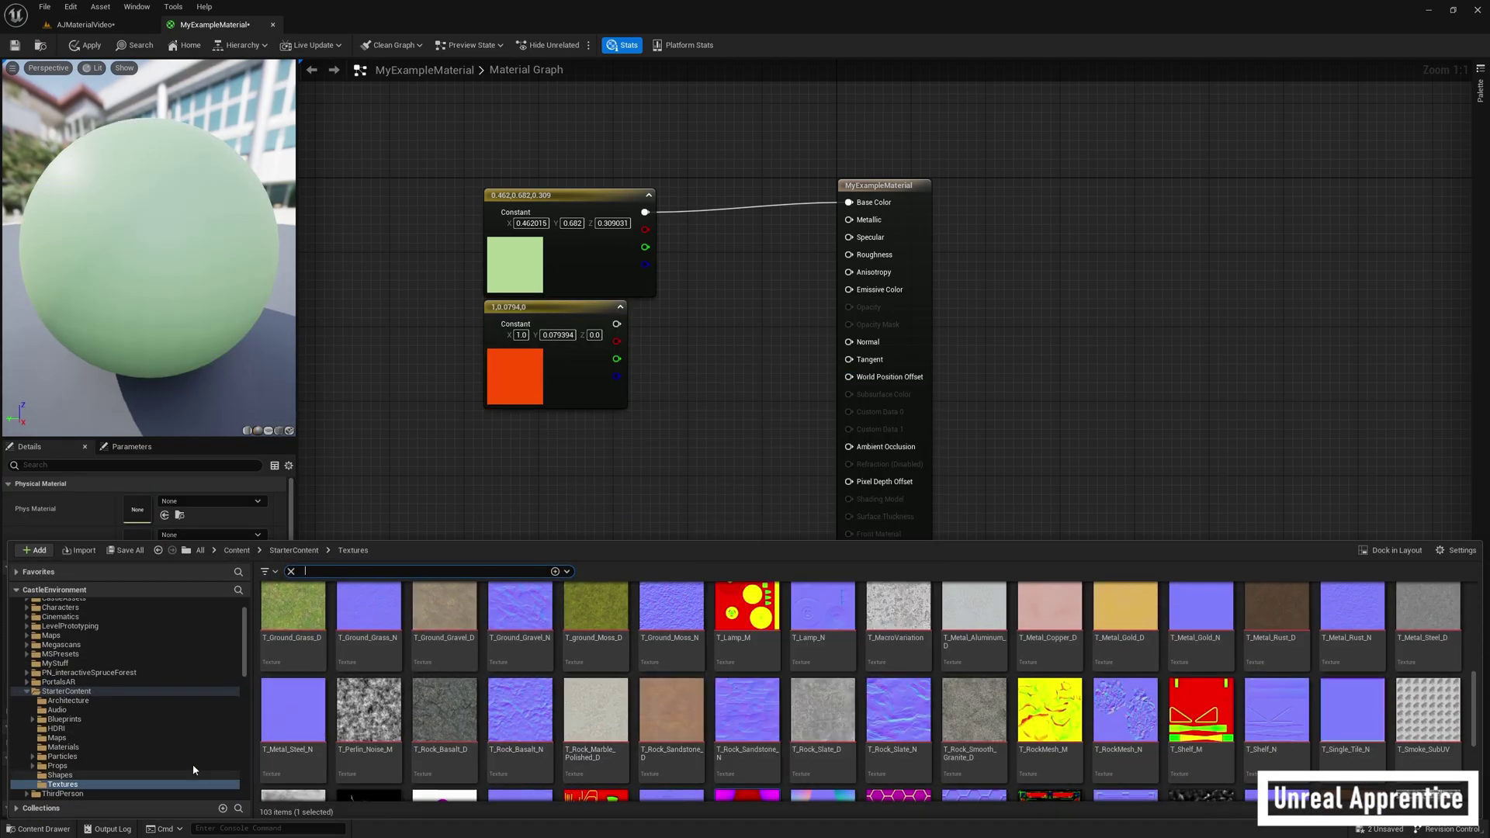
{"action": "left_click_drag", "start_coordinate": [381, 730], "coordinate": [536, 472]}
{"action": "right_click", "coordinate": [727, 277]}
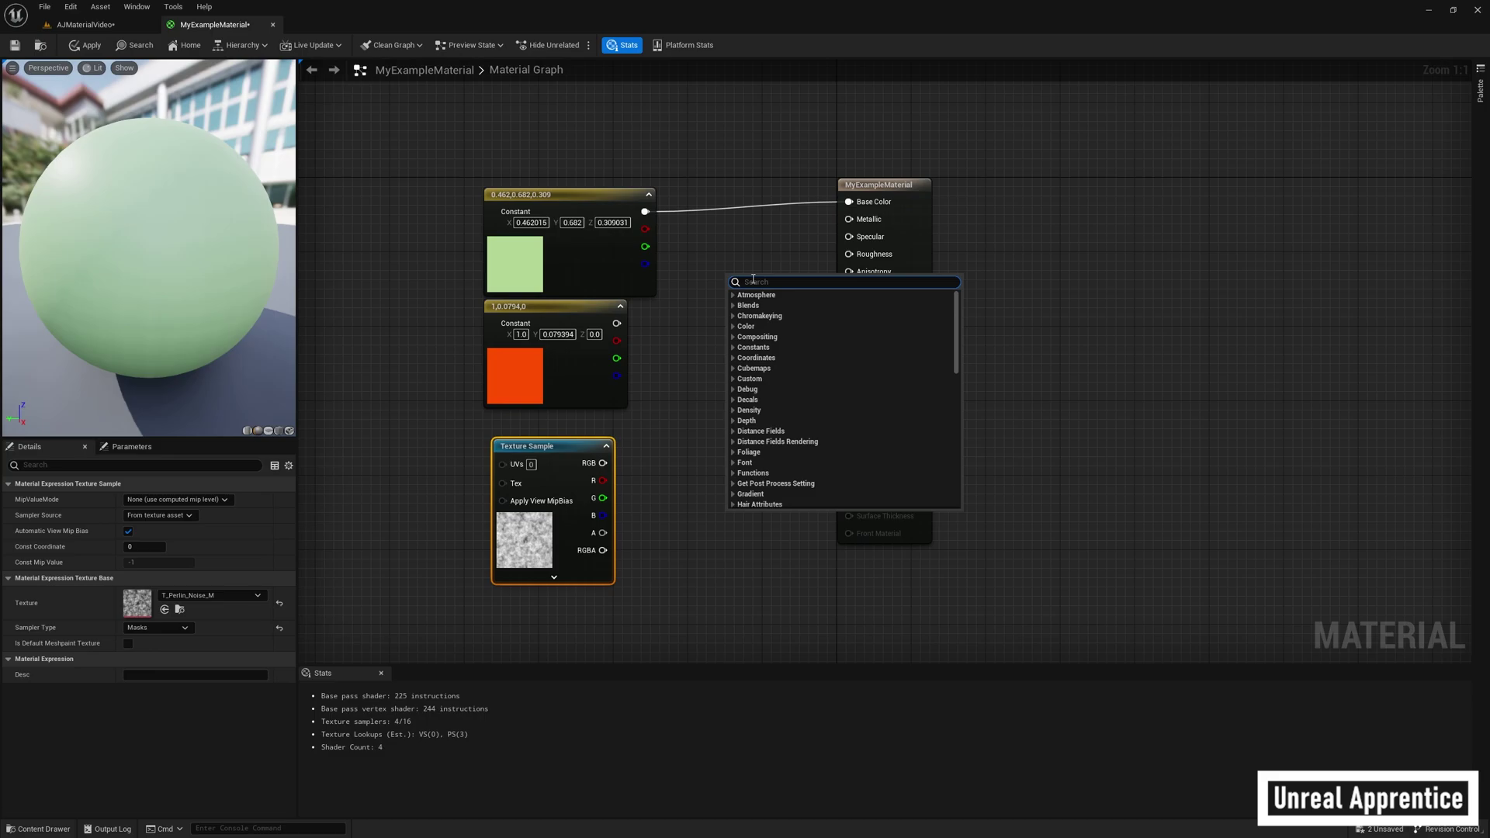
{"action": "type", "text": "lerp"}
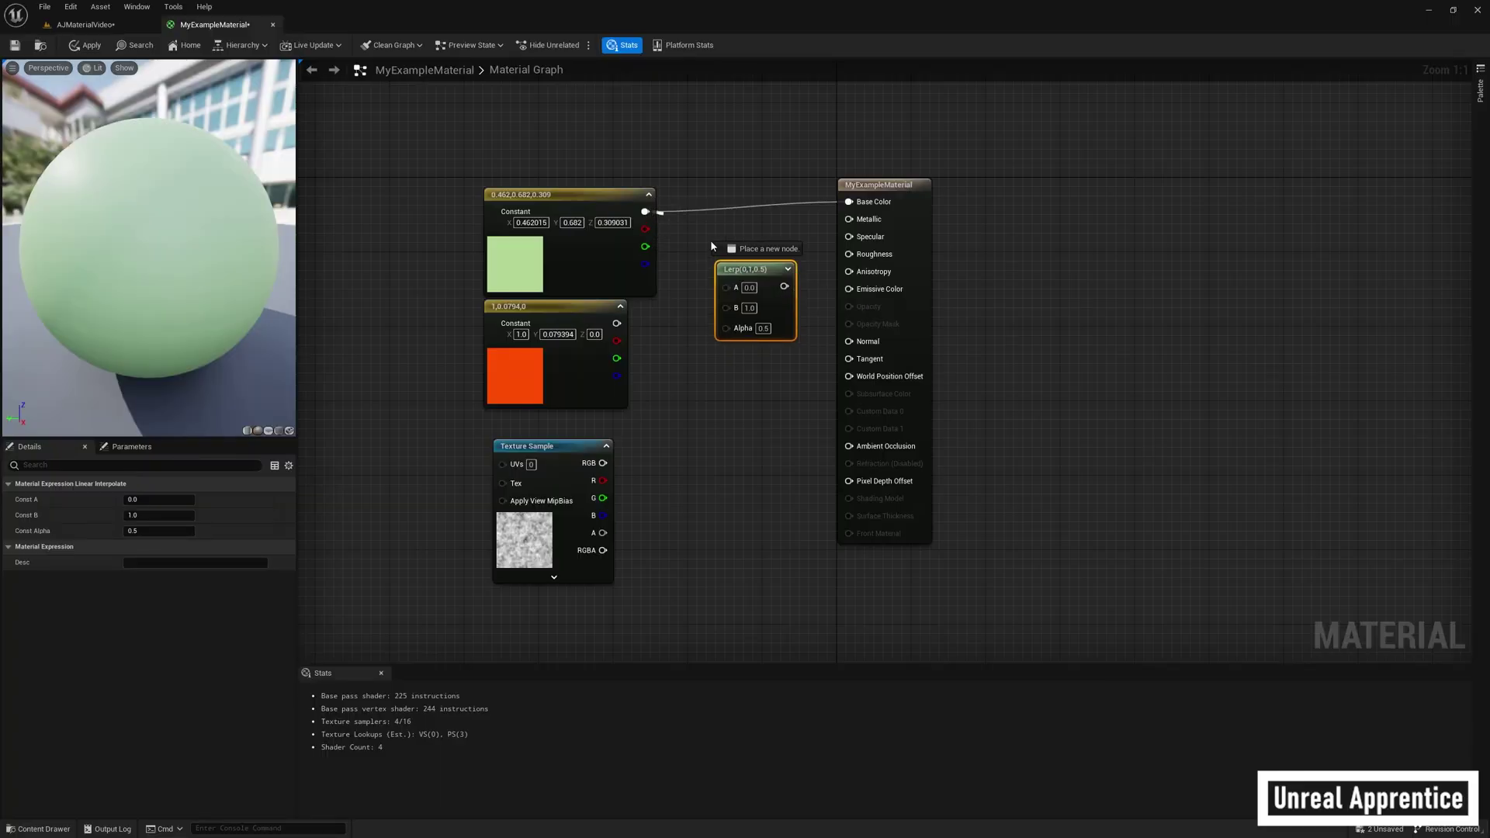
Step: Lerp green (A) and orange (B) by the noise texture into Base Color, apply, and view the level
{"action": "left_click_drag", "start_coordinate": [733, 289], "coordinate": [729, 287]}
{"action": "left_click_drag", "start_coordinate": [616, 323], "coordinate": [728, 305]}
{"action": "left_click_drag", "start_coordinate": [603, 462], "coordinate": [725, 321]}
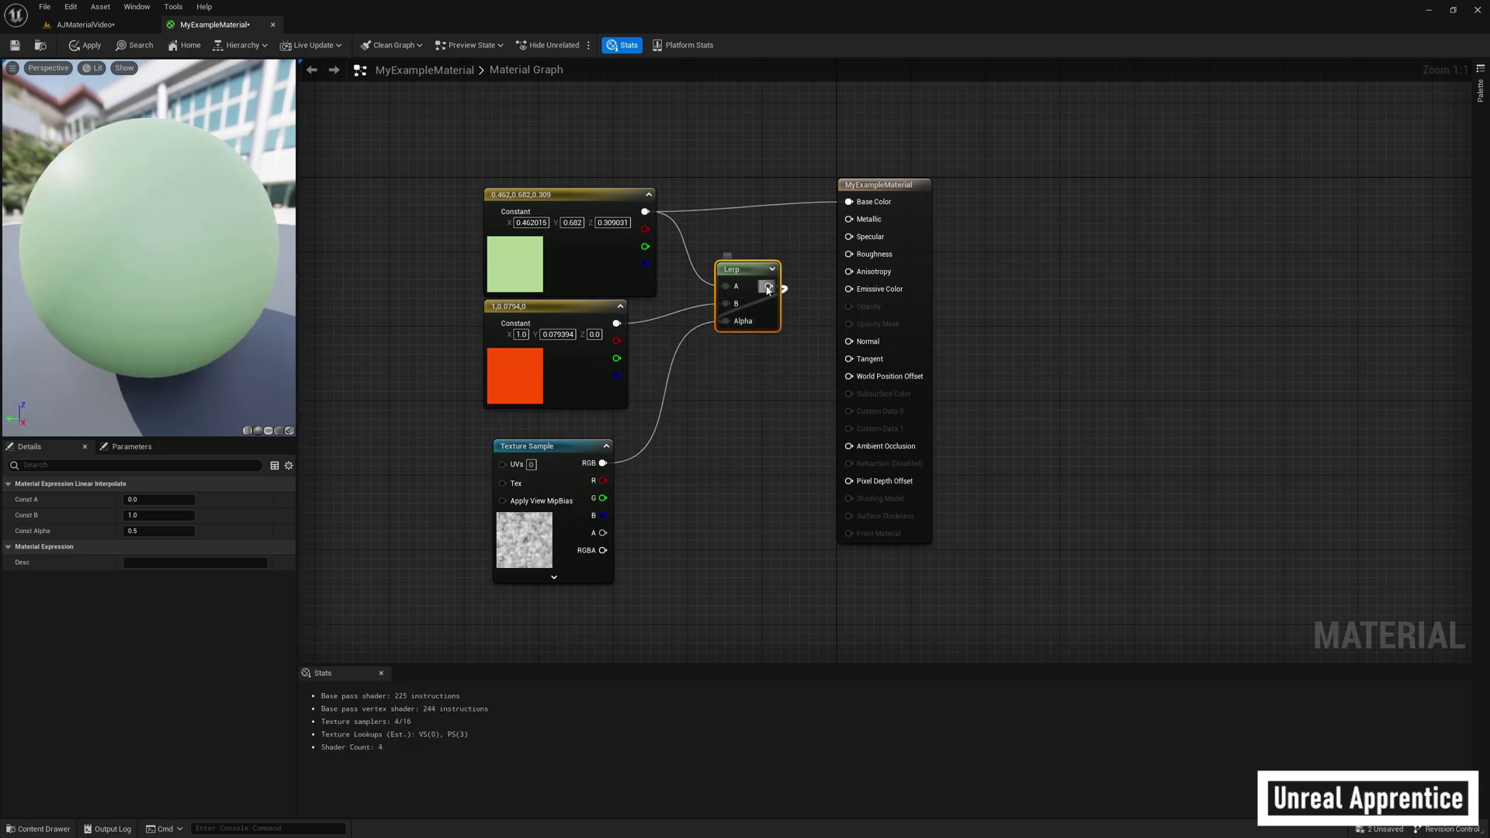
{"action": "left_click_drag", "start_coordinate": [811, 226], "coordinate": [848, 201]}
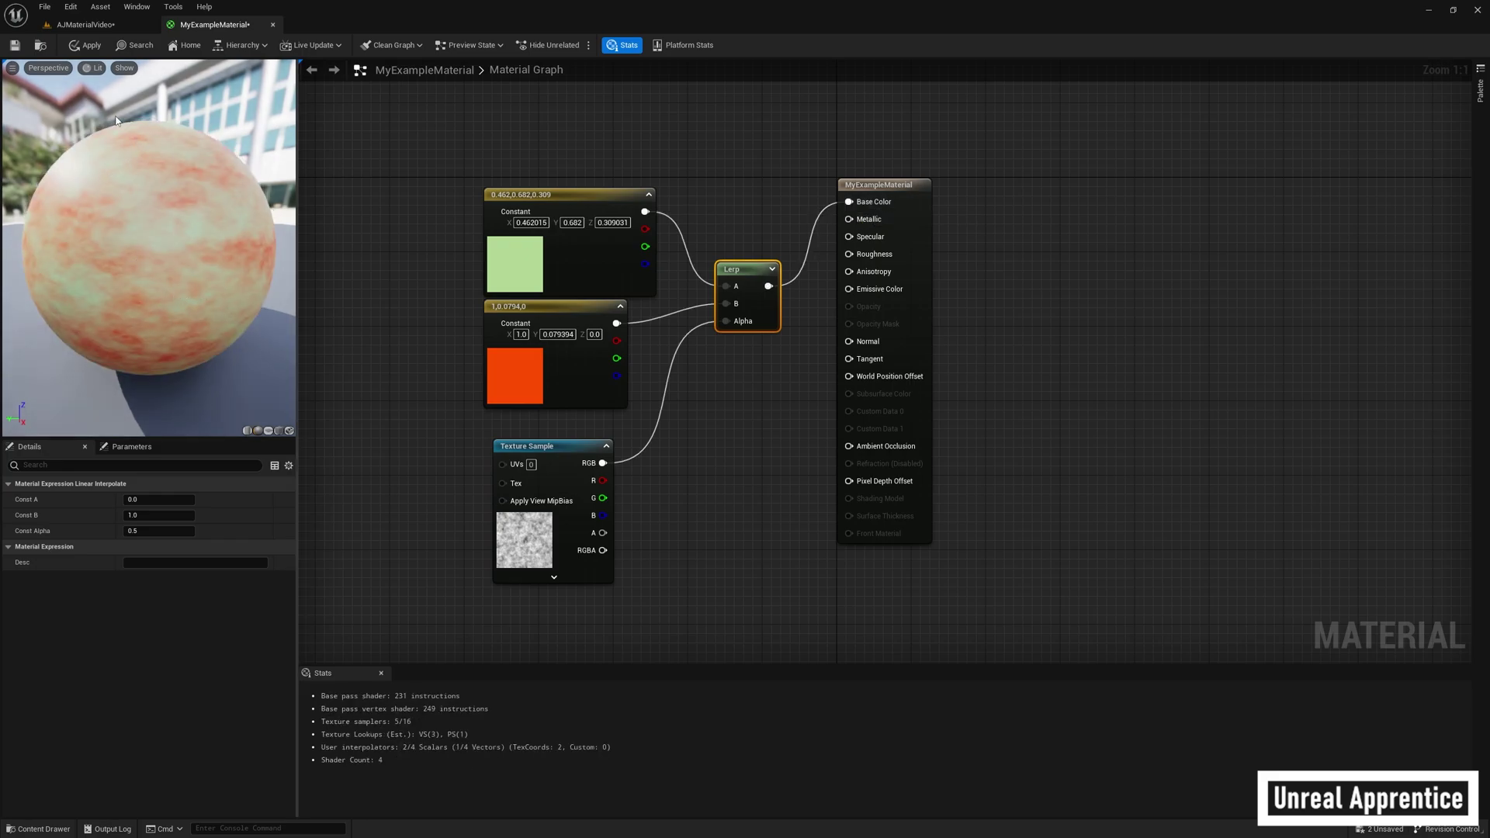
{"action": "left_click", "coordinate": [87, 45]}
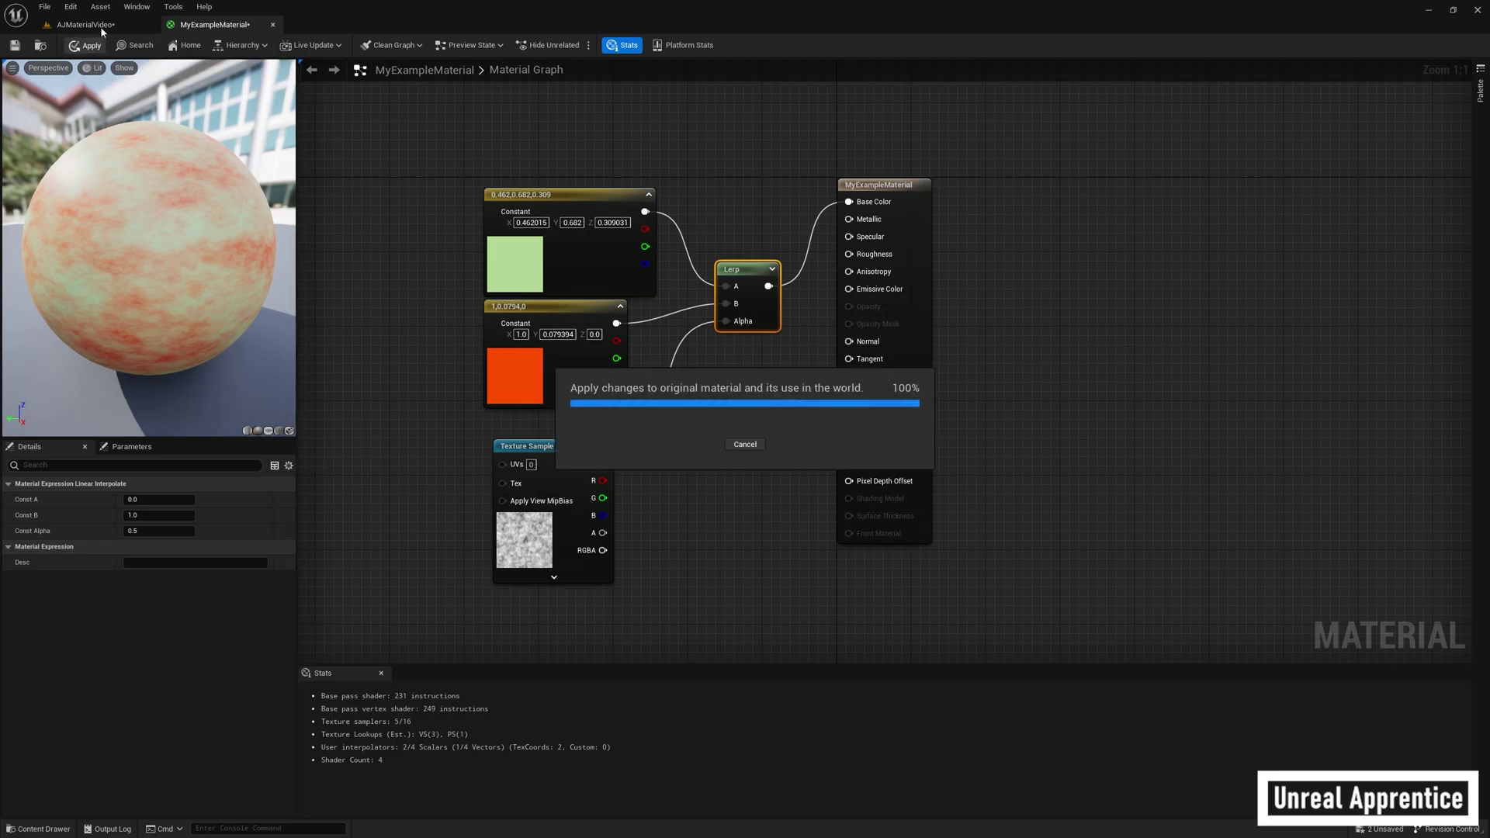
{"action": "left_click", "coordinate": [86, 25]}
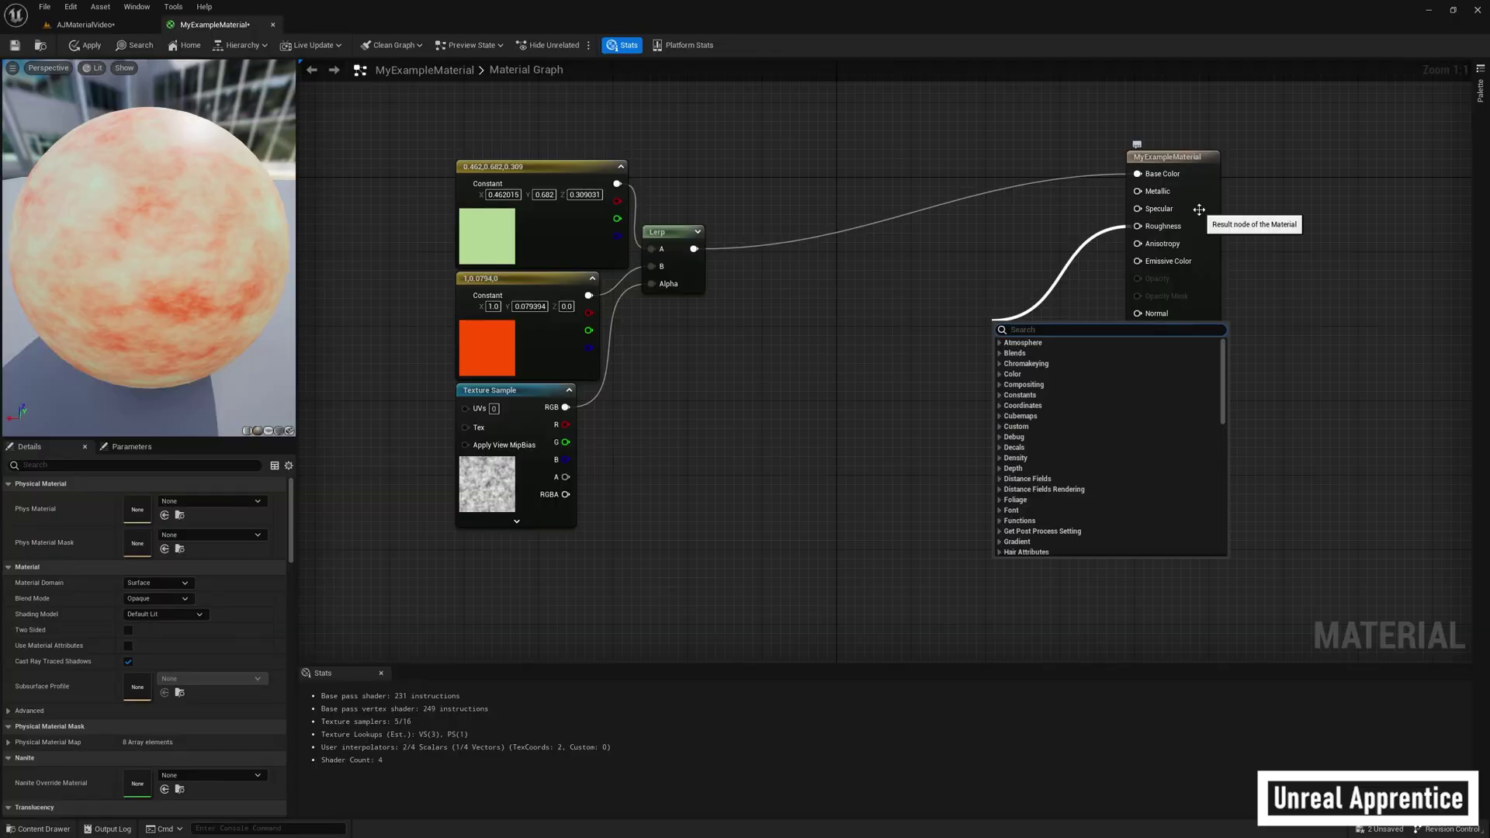
Step: Wire a Constant of 1 into MyExampleMaterial's Roughness
{"action": "type", "text": "constant"}
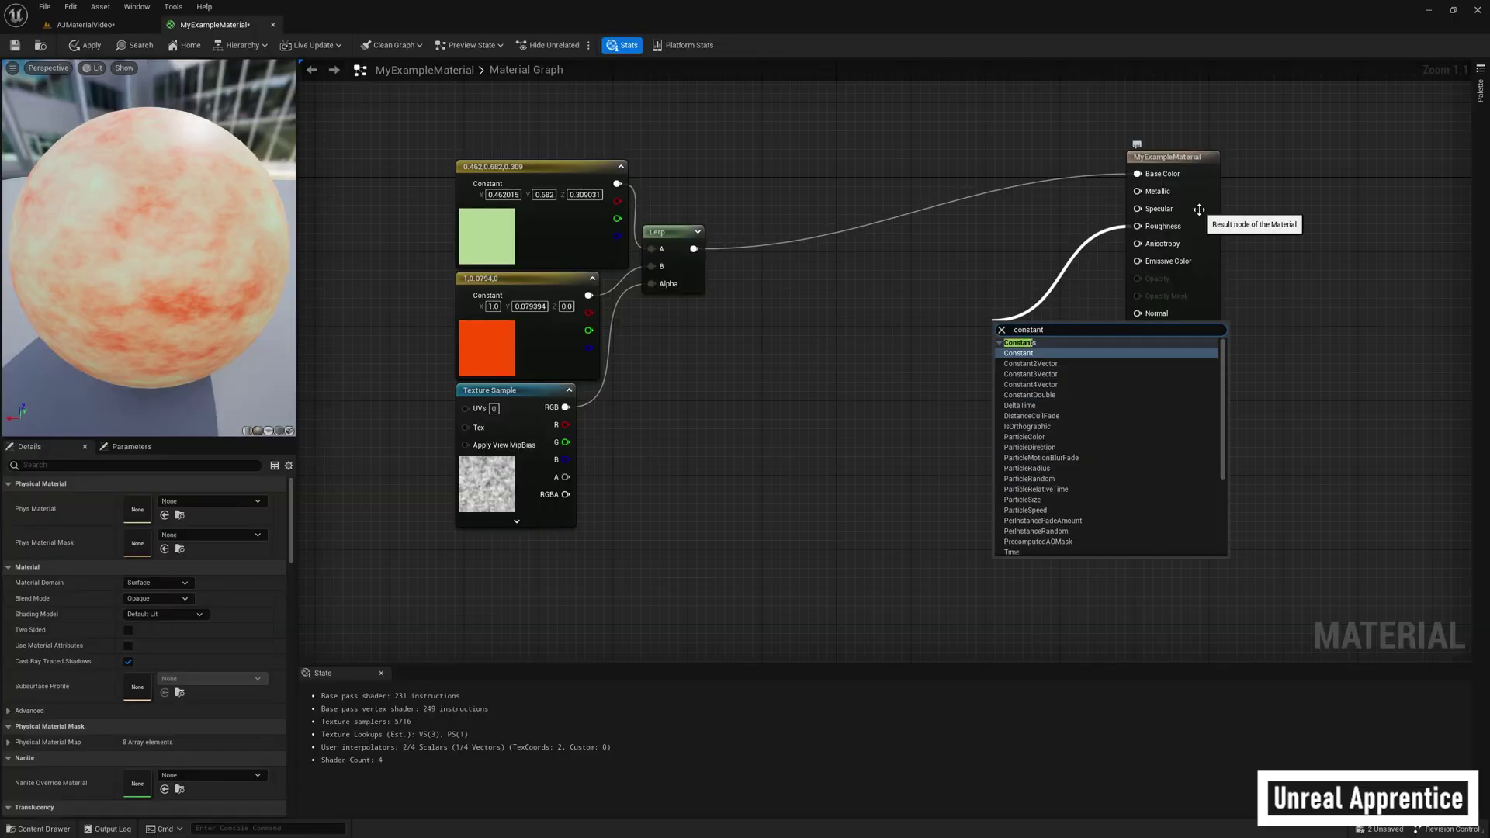
{"action": "key", "text": "Return"}
{"action": "left_click_drag", "start_coordinate": [1032, 329], "coordinate": [976, 344]}
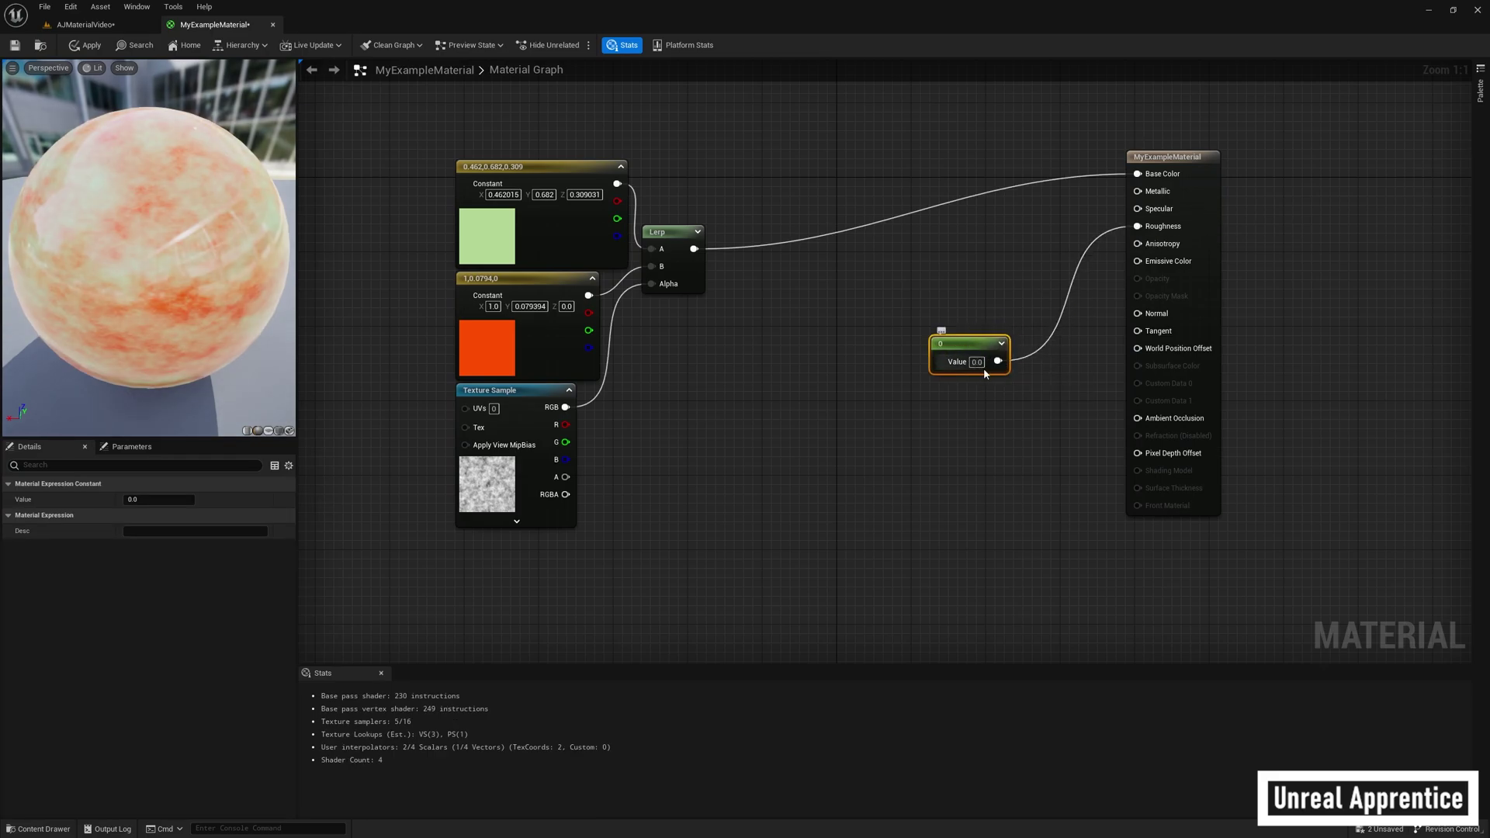
{"action": "left_click_drag", "start_coordinate": [157, 278], "coordinate": [232, 266]}
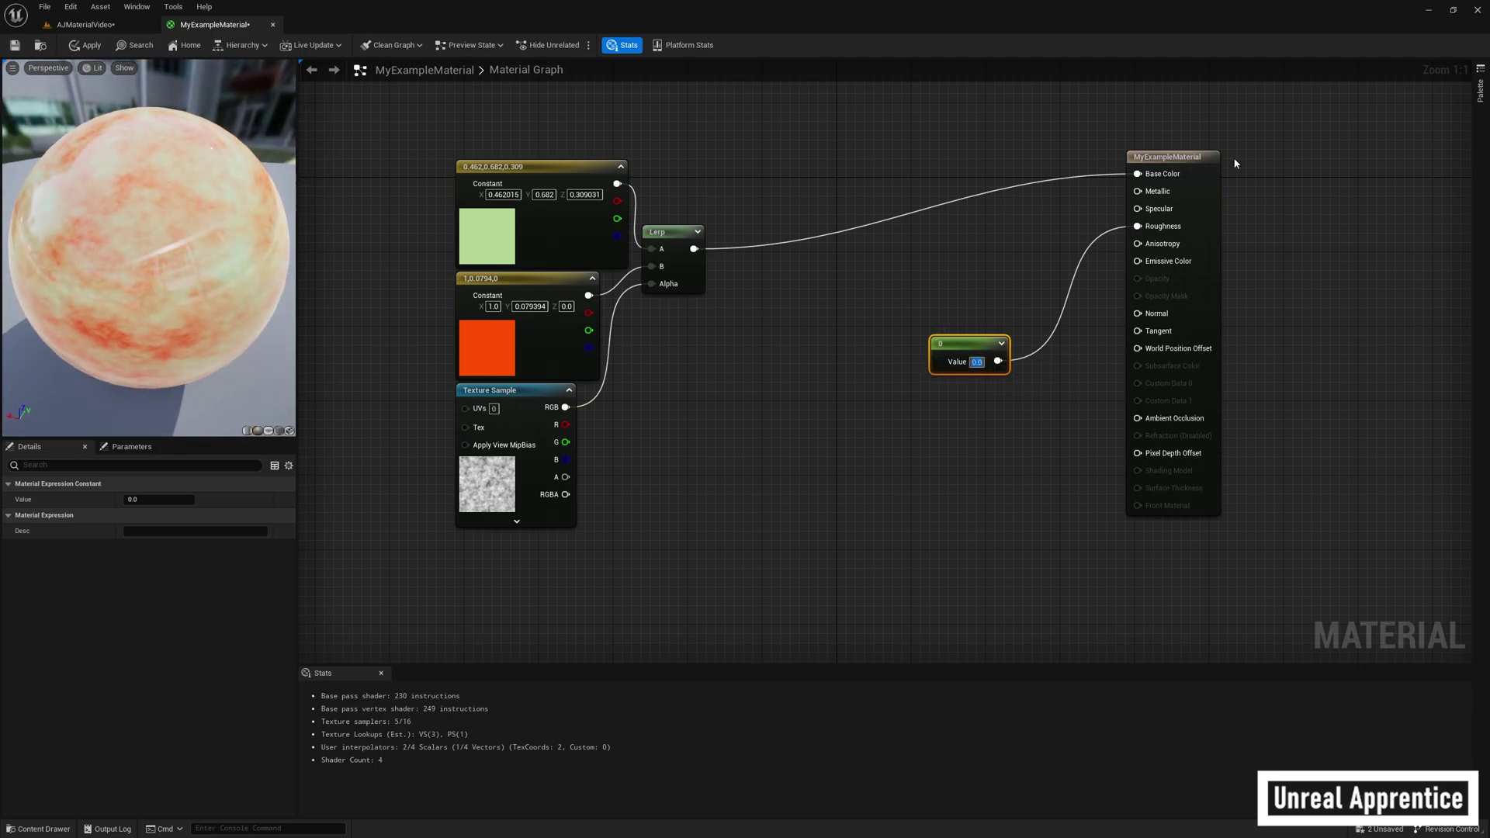
{"action": "type", "text": "1"}
{"action": "key", "text": "Return"}
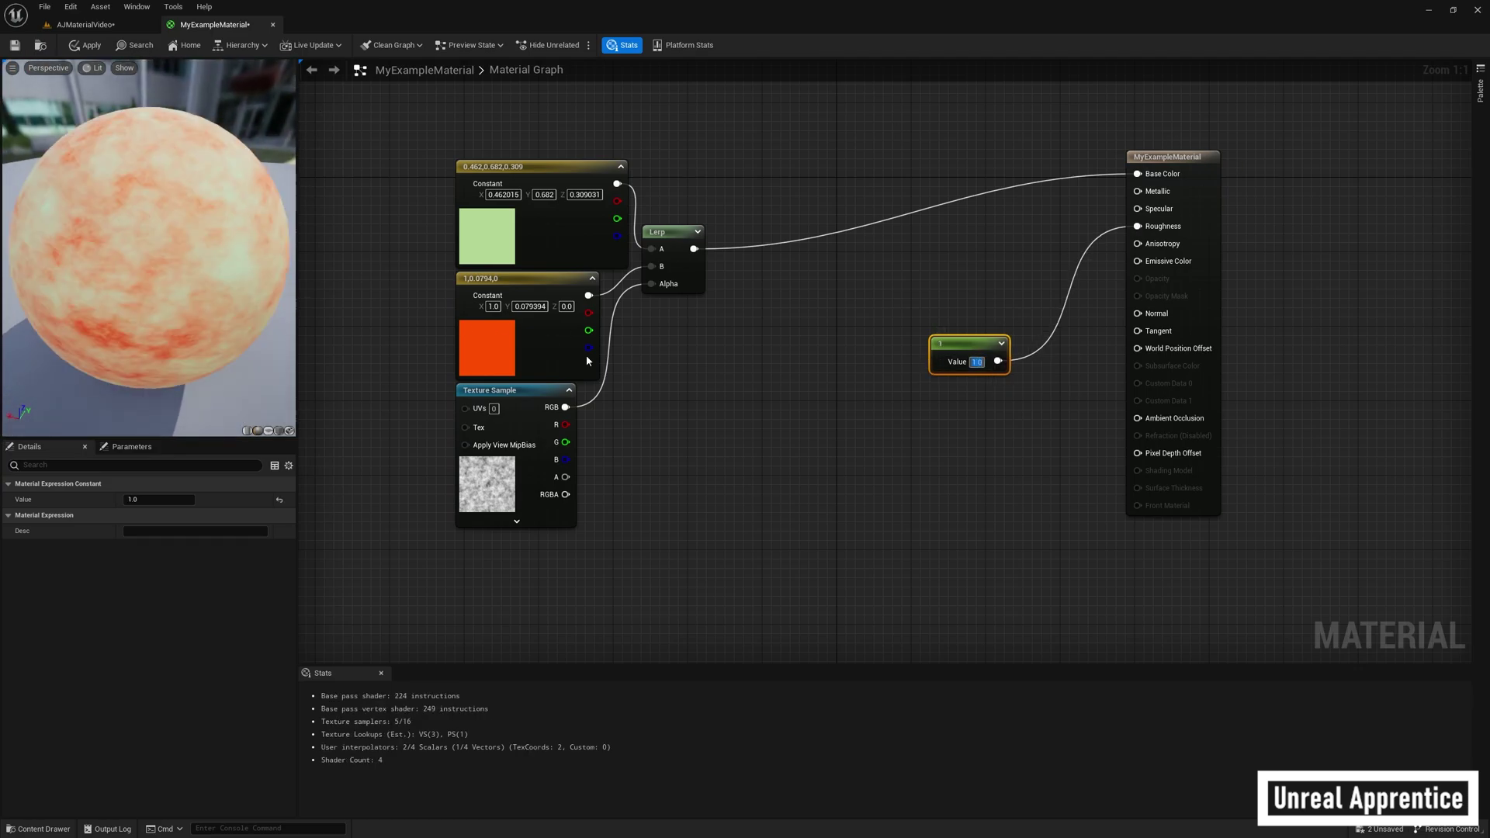
Step: Connect the T_ground_Moss_D texture to Roughness, apply, and check the sphere in the level
{"action": "key", "text": "ctrl+space"}
{"action": "left_click_drag", "start_coordinate": [617, 694], "coordinate": [881, 428]}
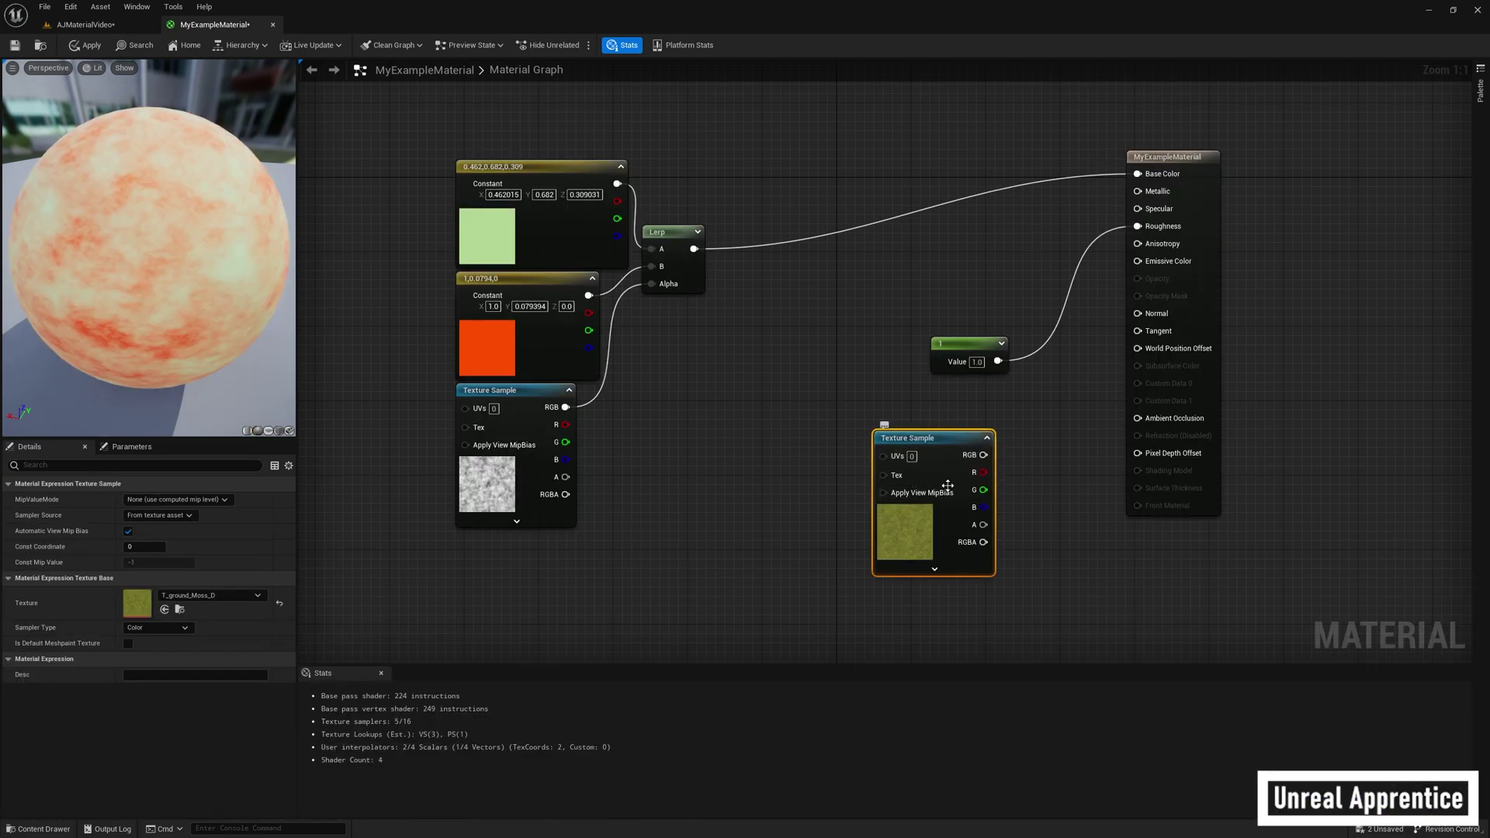
{"action": "left_click_drag", "start_coordinate": [983, 455], "coordinate": [1138, 227]}
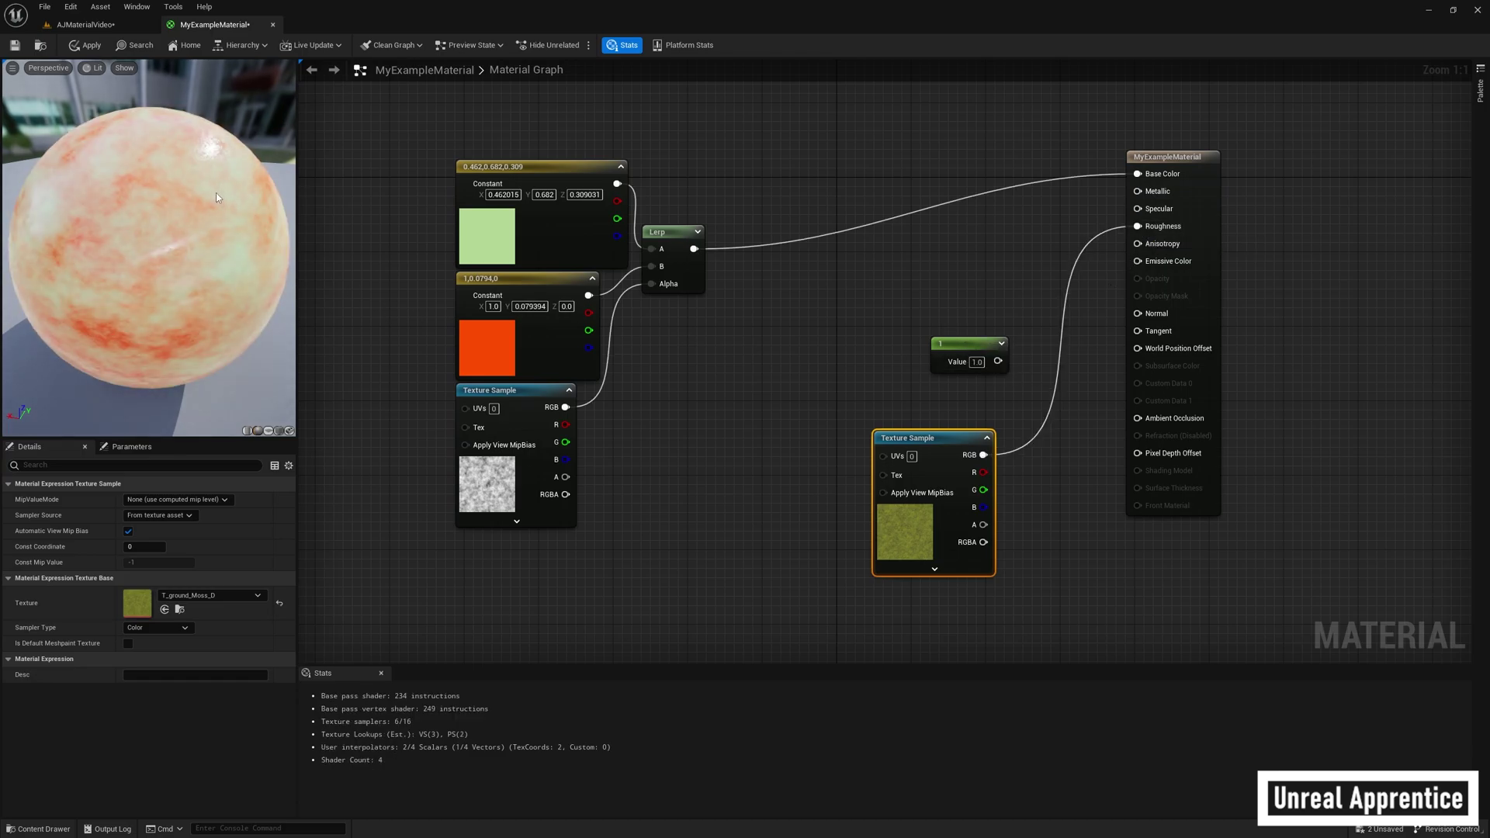
{"action": "mouse_move", "coordinate": [214, 207]}
{"action": "left_mouse_down"}
{"action": "mouse_move", "coordinate": [151, 210]}
{"action": "mouse_move", "coordinate": [186, 206]}
{"action": "left_mouse_up"}
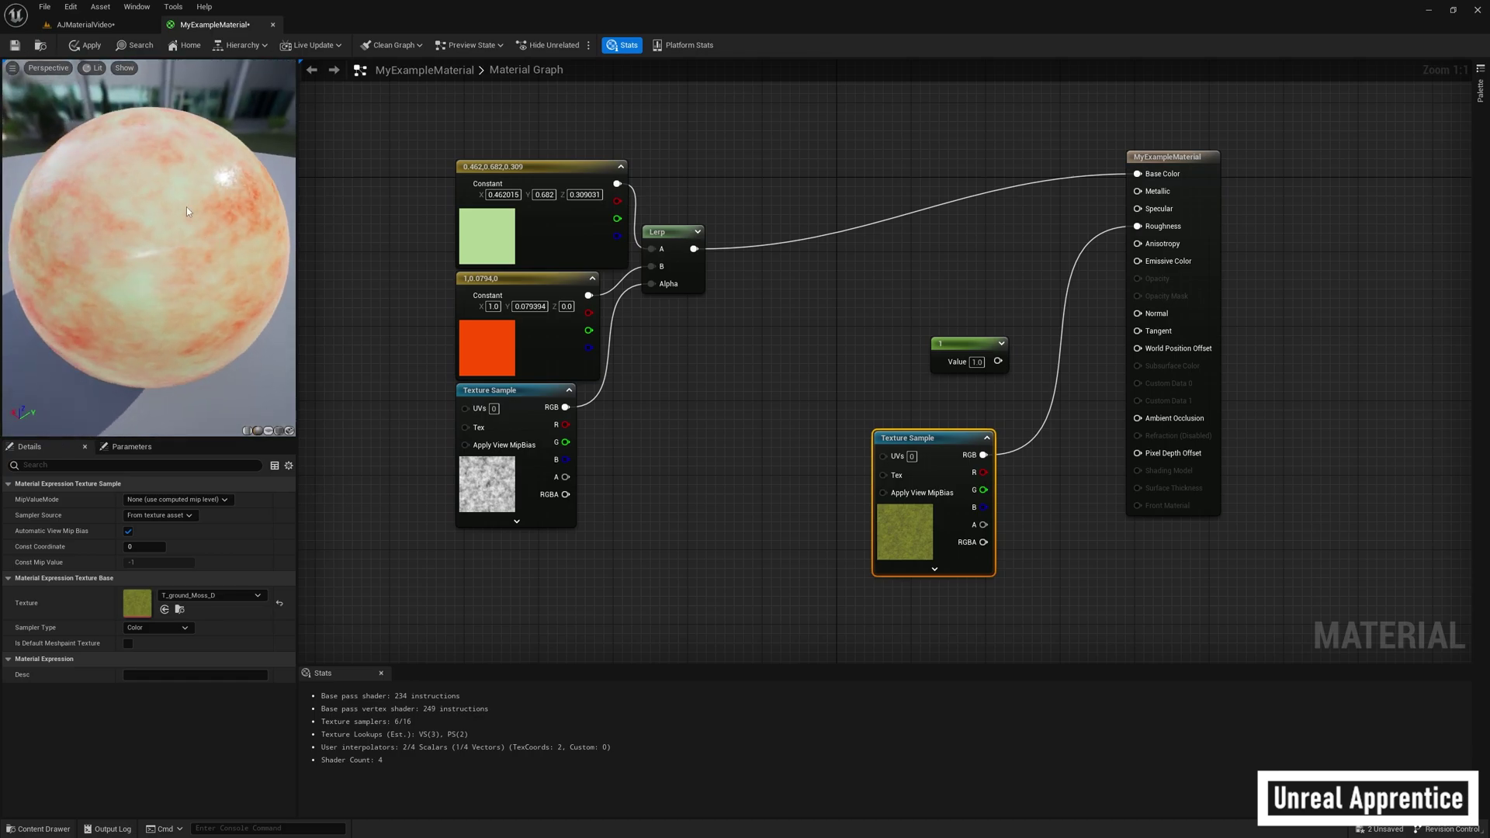
{"action": "left_click", "coordinate": [82, 48]}
{"action": "left_click", "coordinate": [85, 24]}
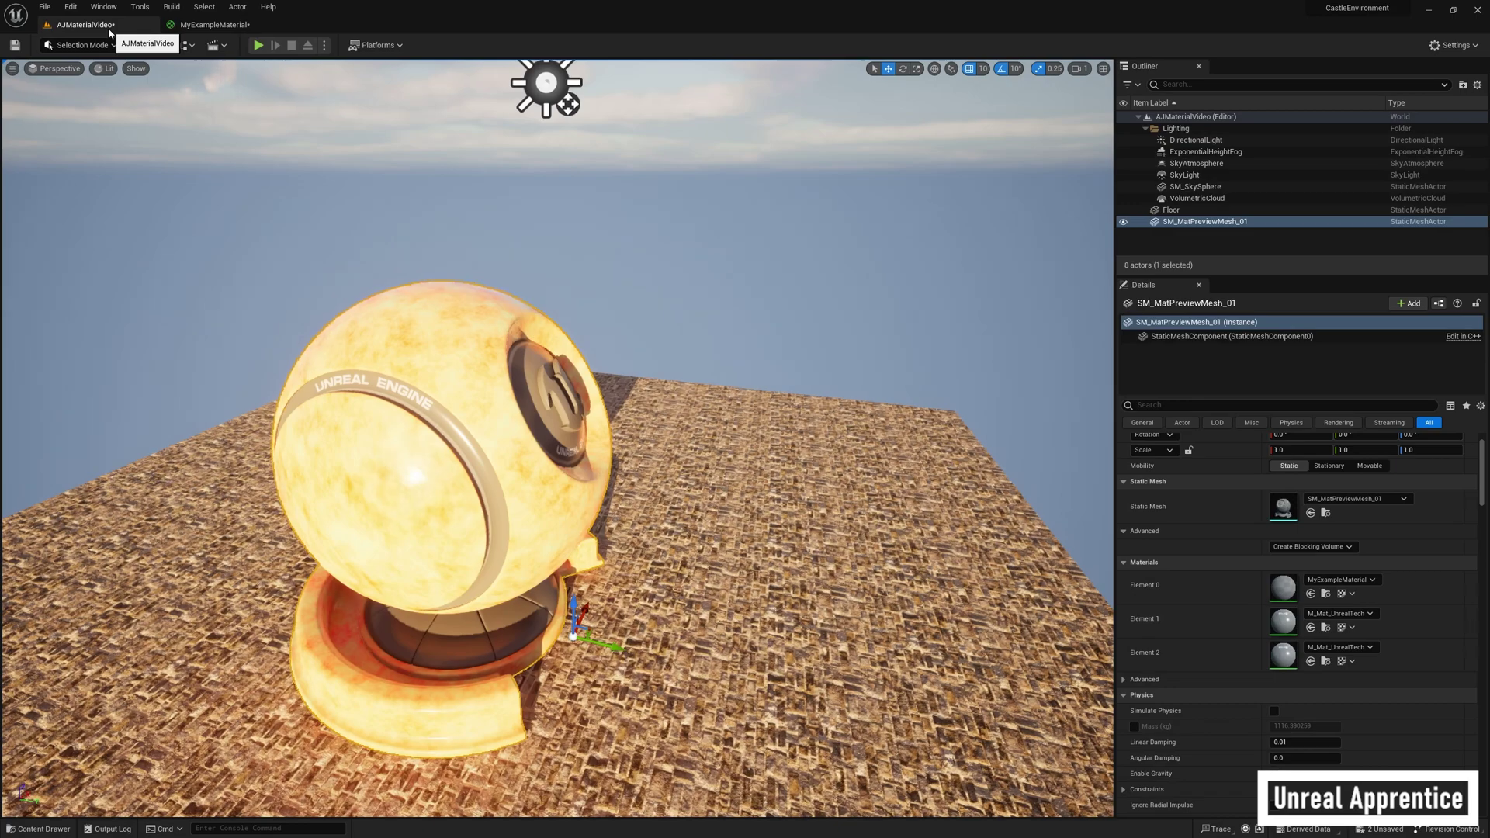
{"action": "scroll", "coordinate": [492, 505], "scroll_direction": "up", "scroll_amount": 5}
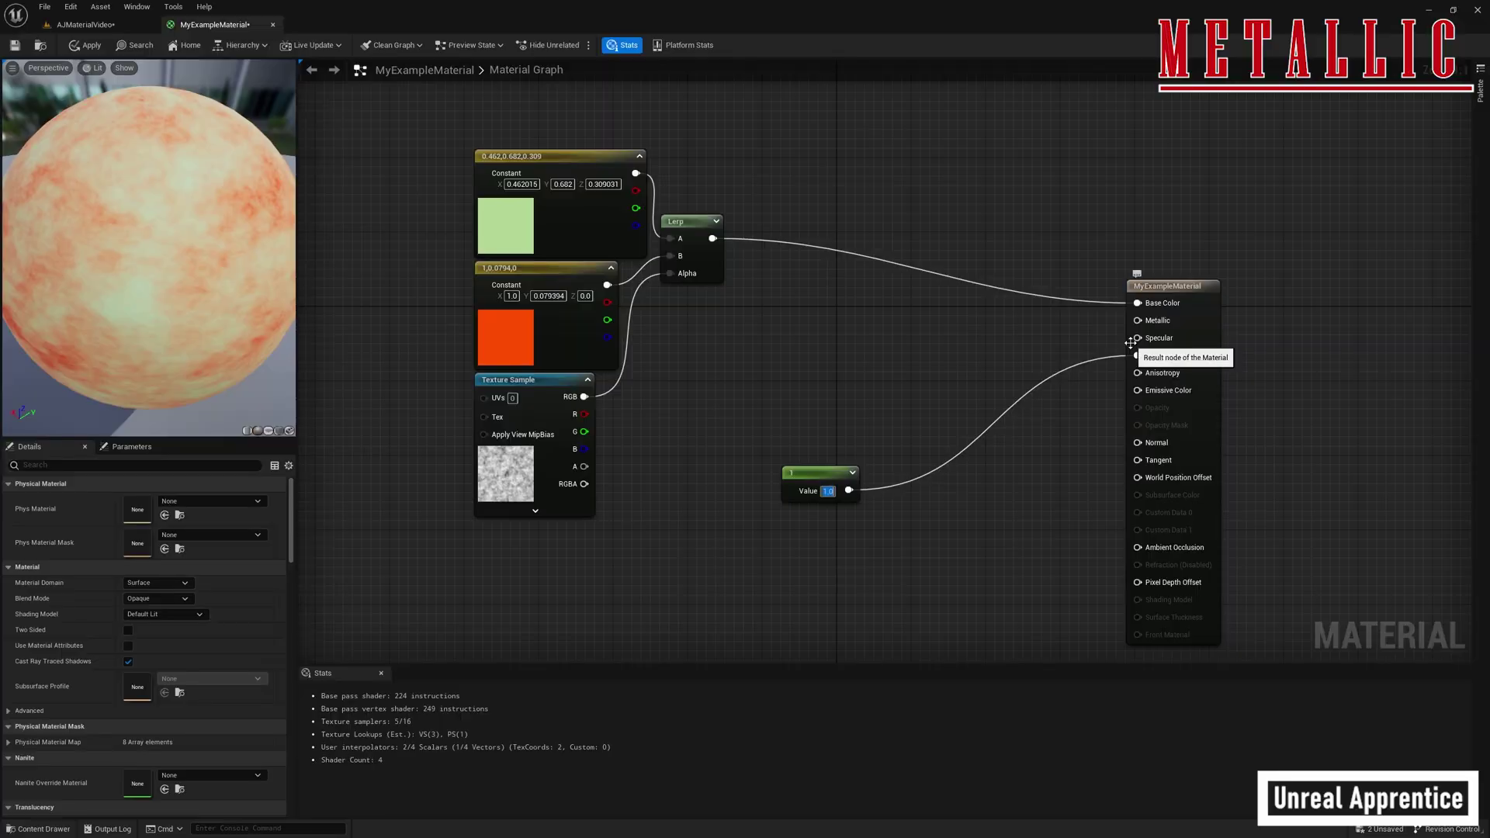
Step: Set the Roughness constant to 0 and wire a Constant of 1 into Metallic
{"action": "type", "text": "0"}
{"action": "key", "text": "Return"}
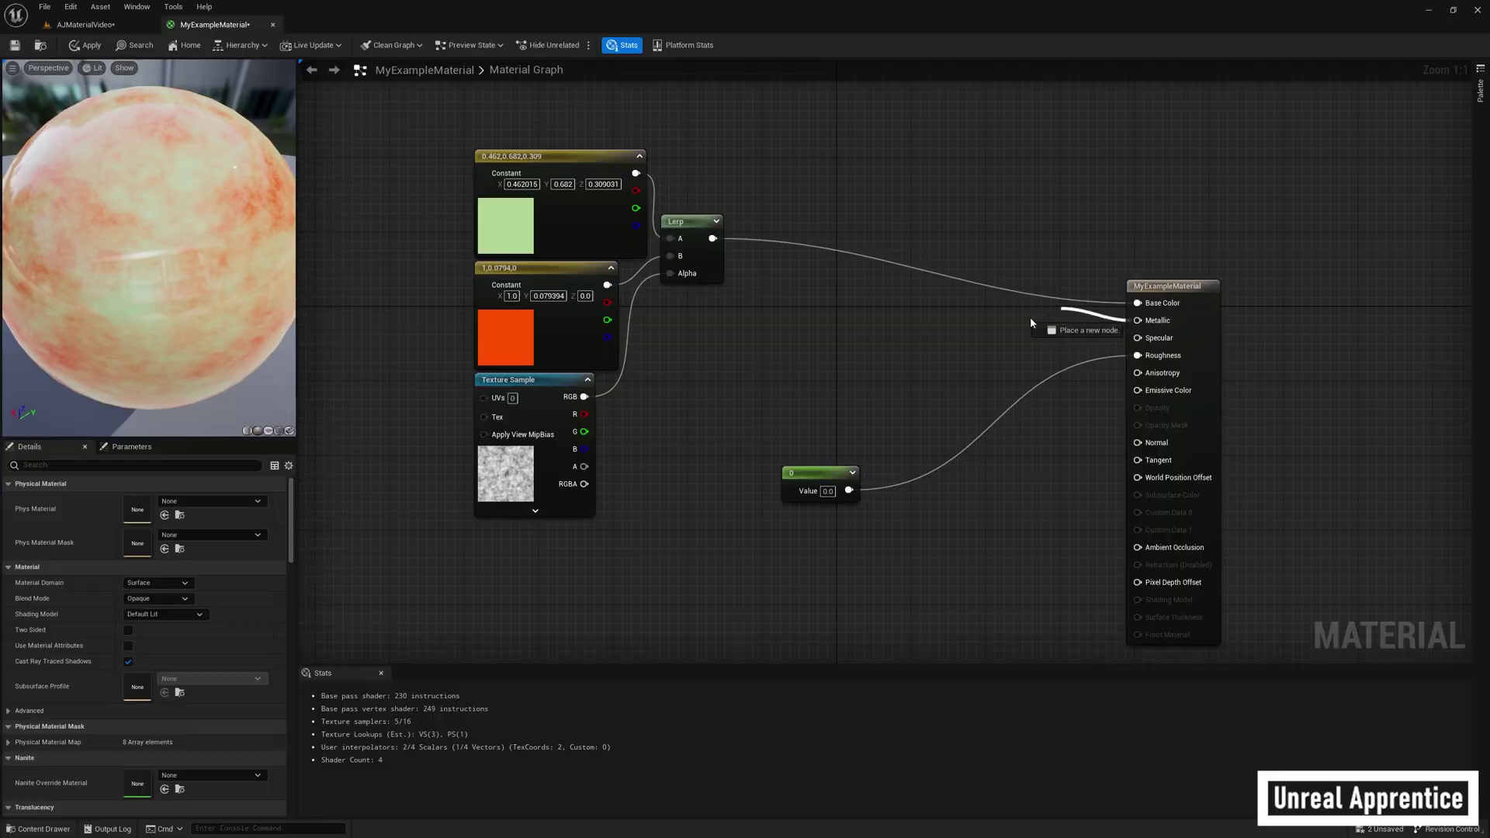
{"action": "left_click_drag", "start_coordinate": [1031, 318], "coordinate": [890, 370]}
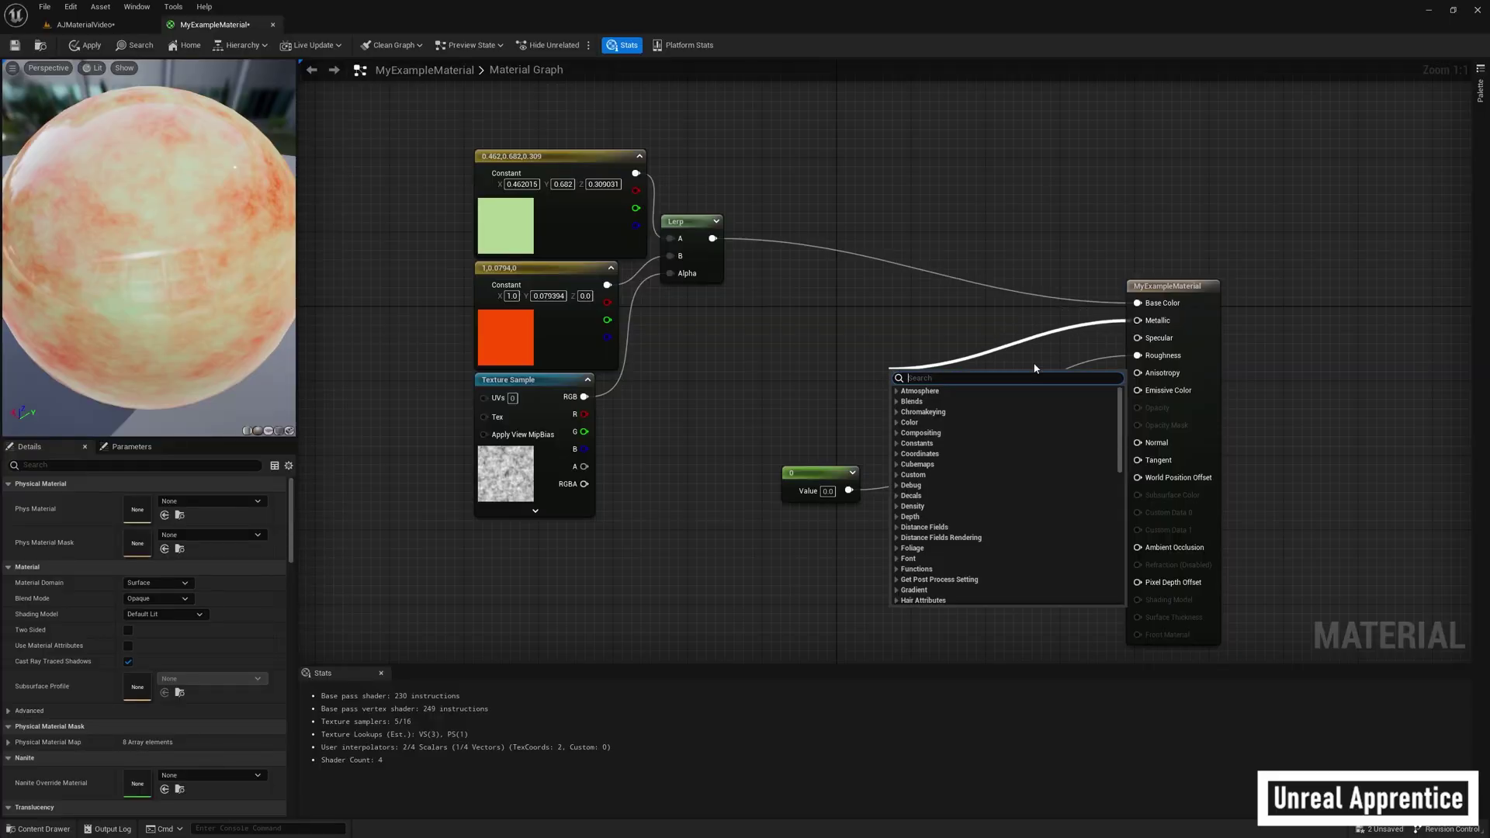
{"action": "type", "text": "constant"}
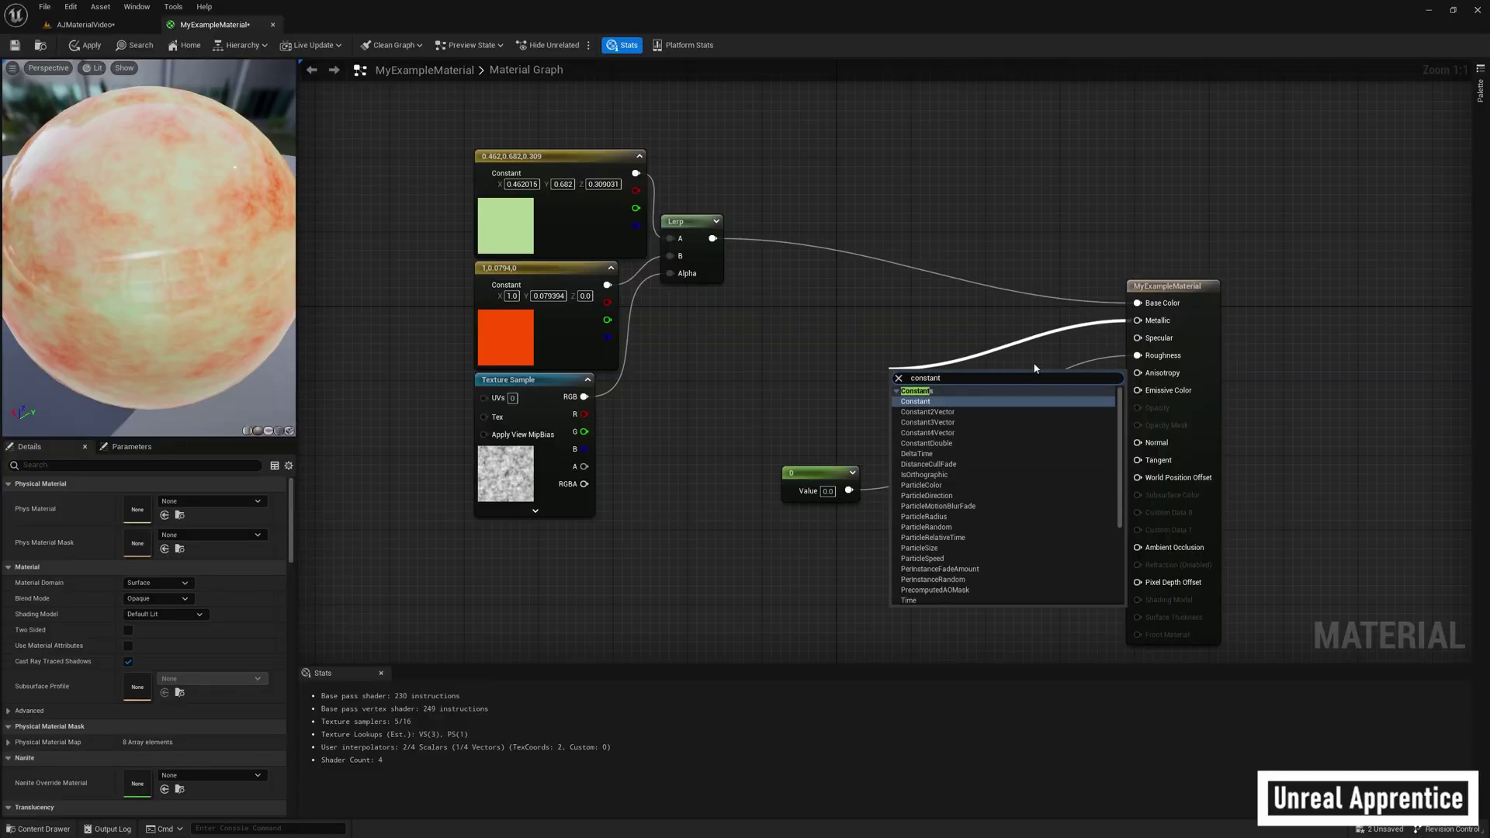
{"action": "key", "text": "Return"}
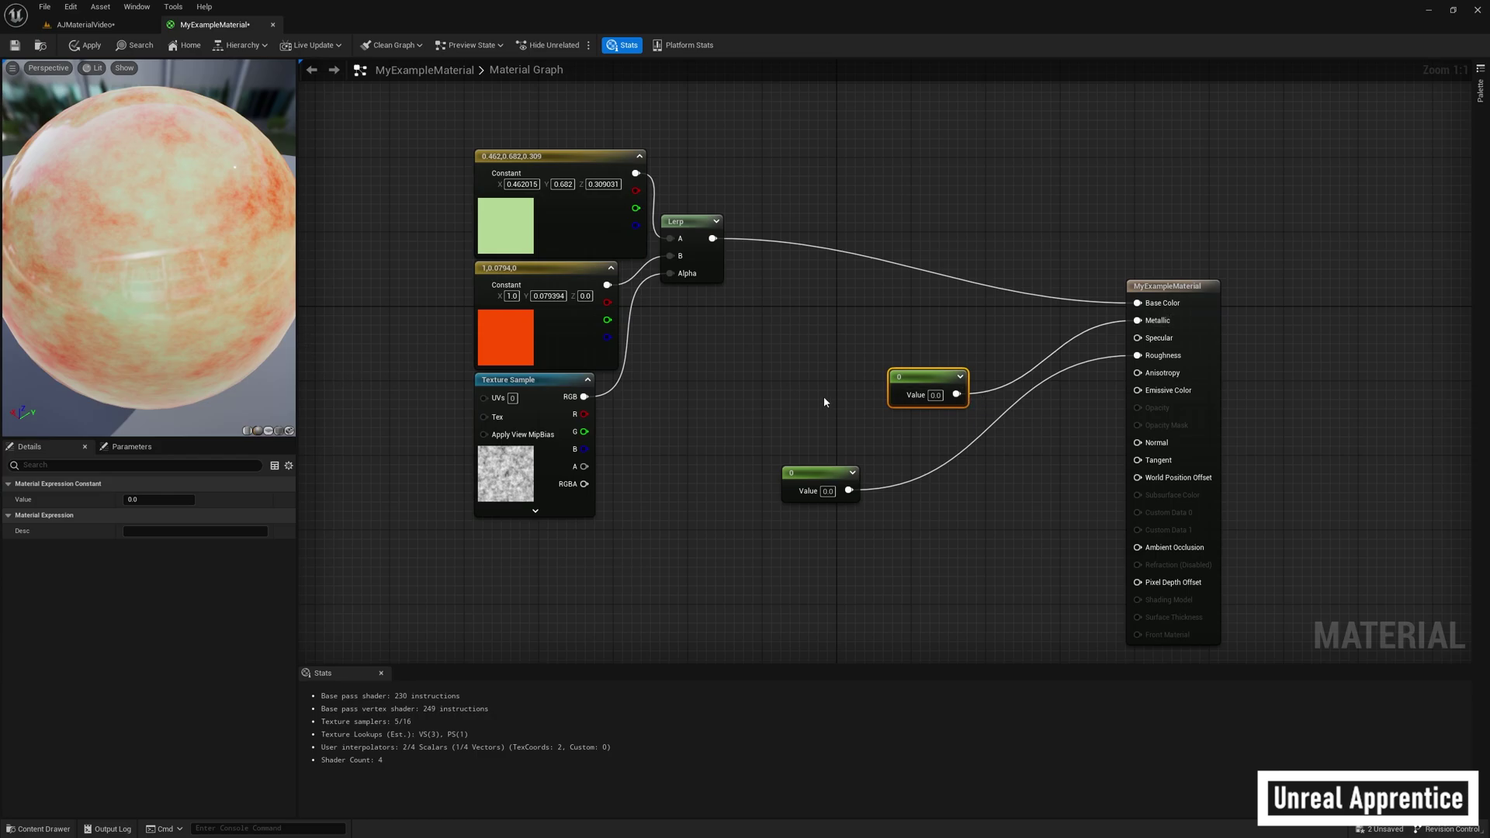
{"action": "left_click", "coordinate": [934, 394]}
{"action": "type", "text": "1"}
{"action": "key", "text": "Return"}
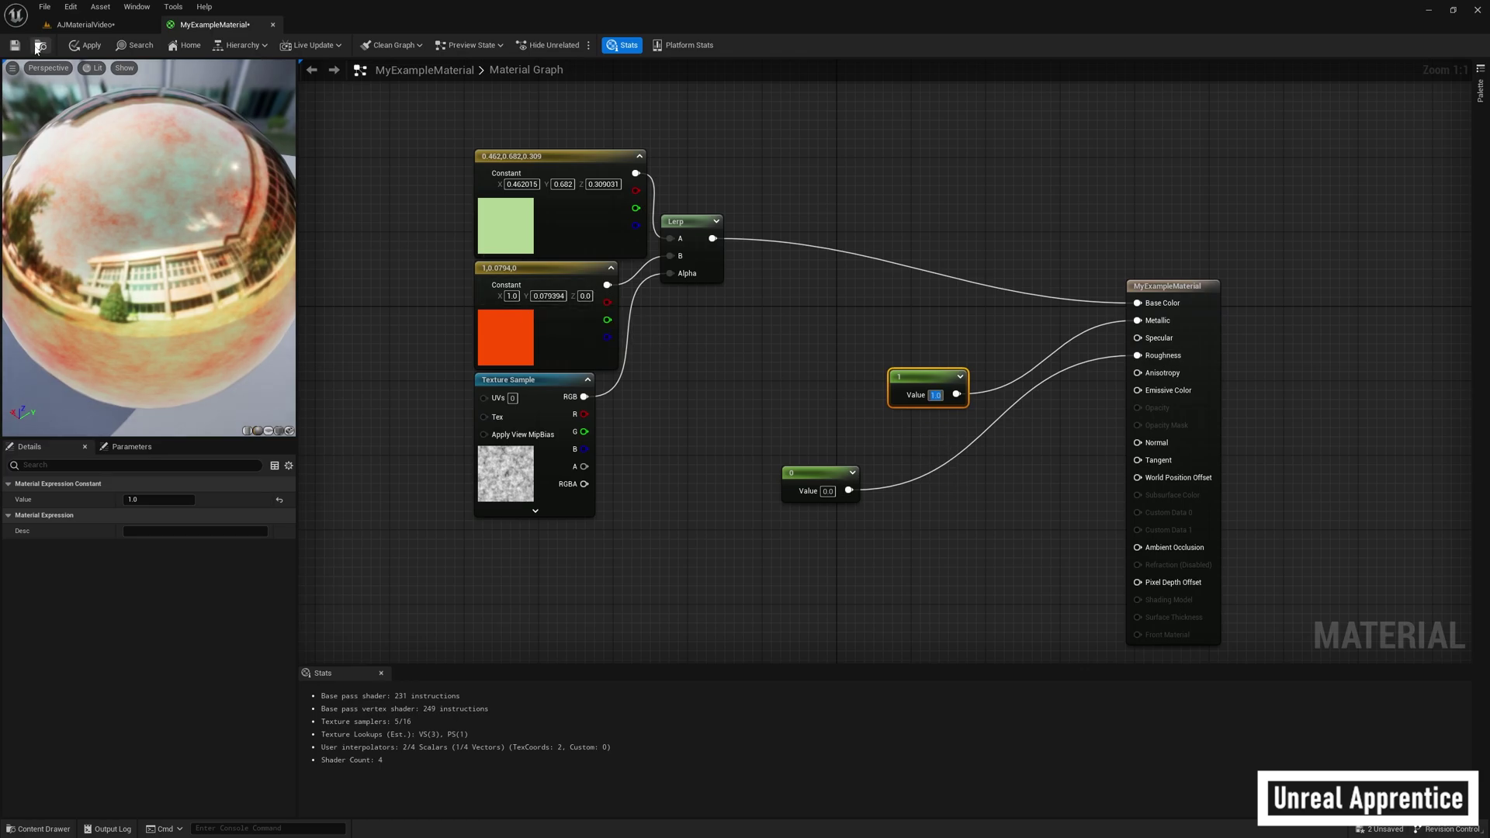
Step: Apply the metallic material and view the shiny sphere in the level
{"action": "left_click", "coordinate": [91, 45]}
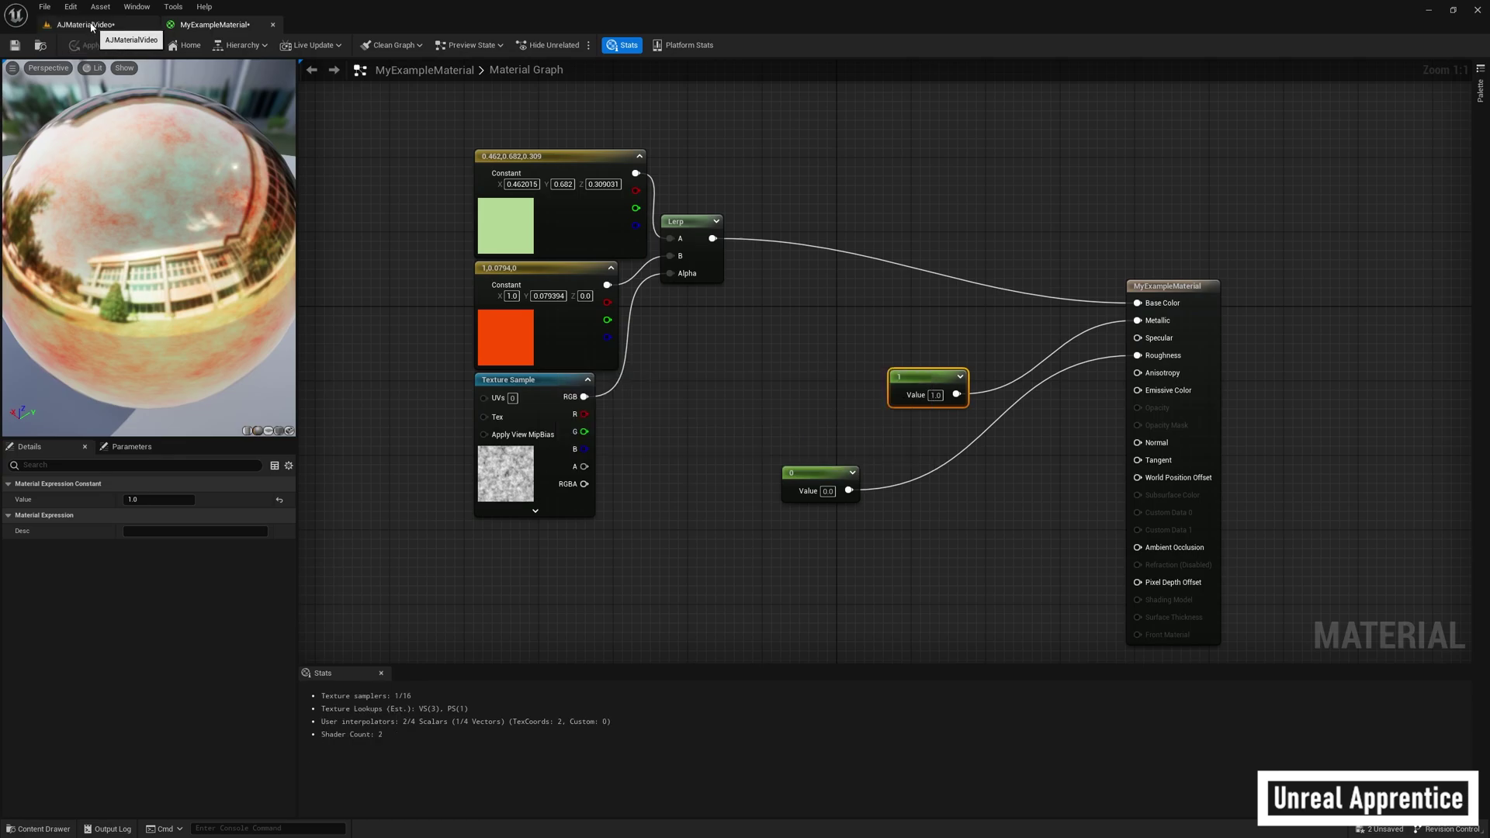
{"action": "left_click", "coordinate": [84, 24]}
{"action": "scroll", "coordinate": [609, 609], "scroll_direction": "down", "scroll_amount": 5}
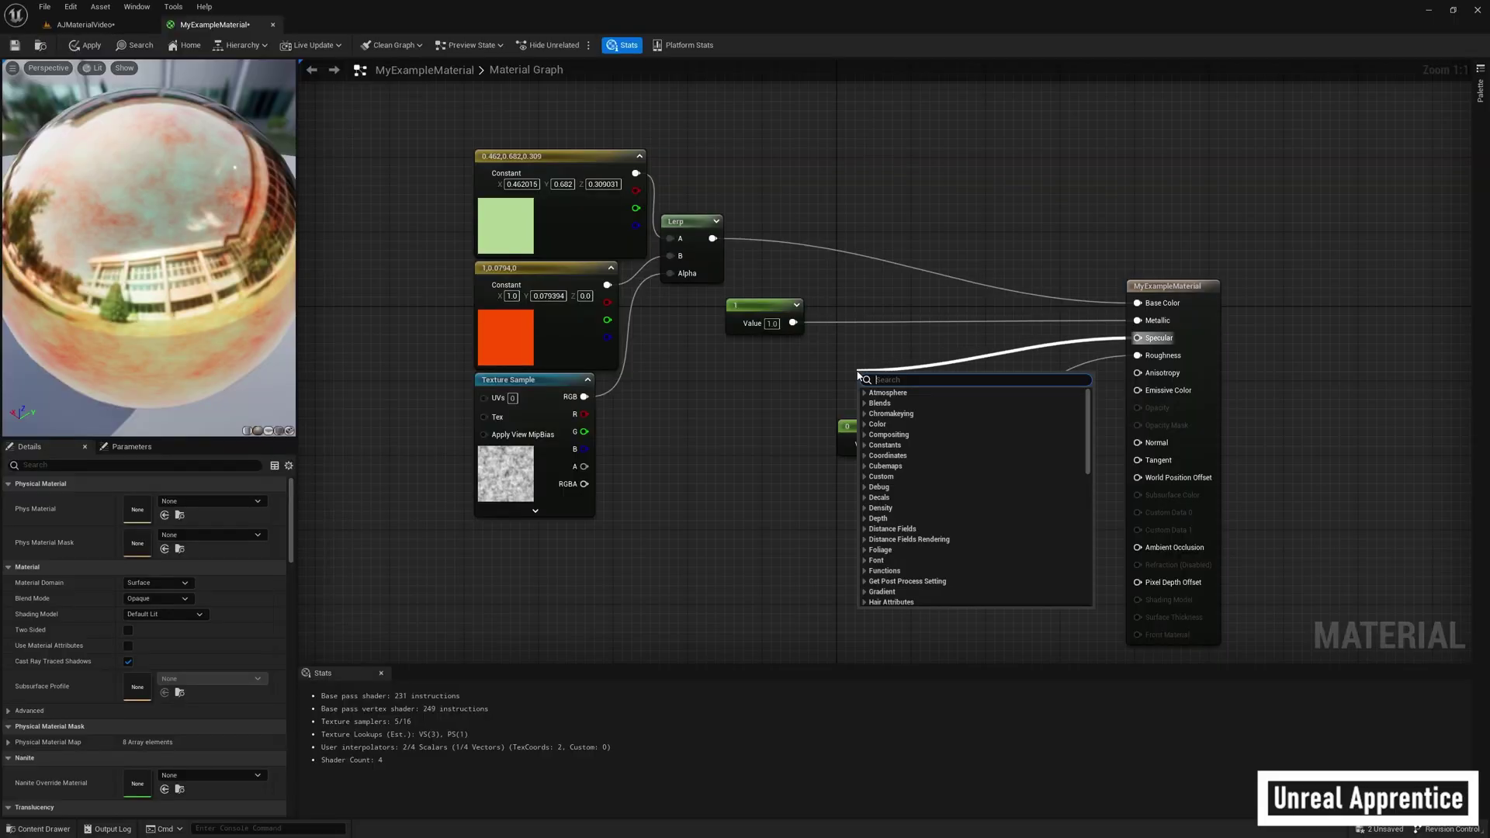
Step: Wire a Constant into Specular set to 1, leaving Metallic at 0
{"action": "type", "text": "consttant"}
{"action": "key", "text": "Return"}
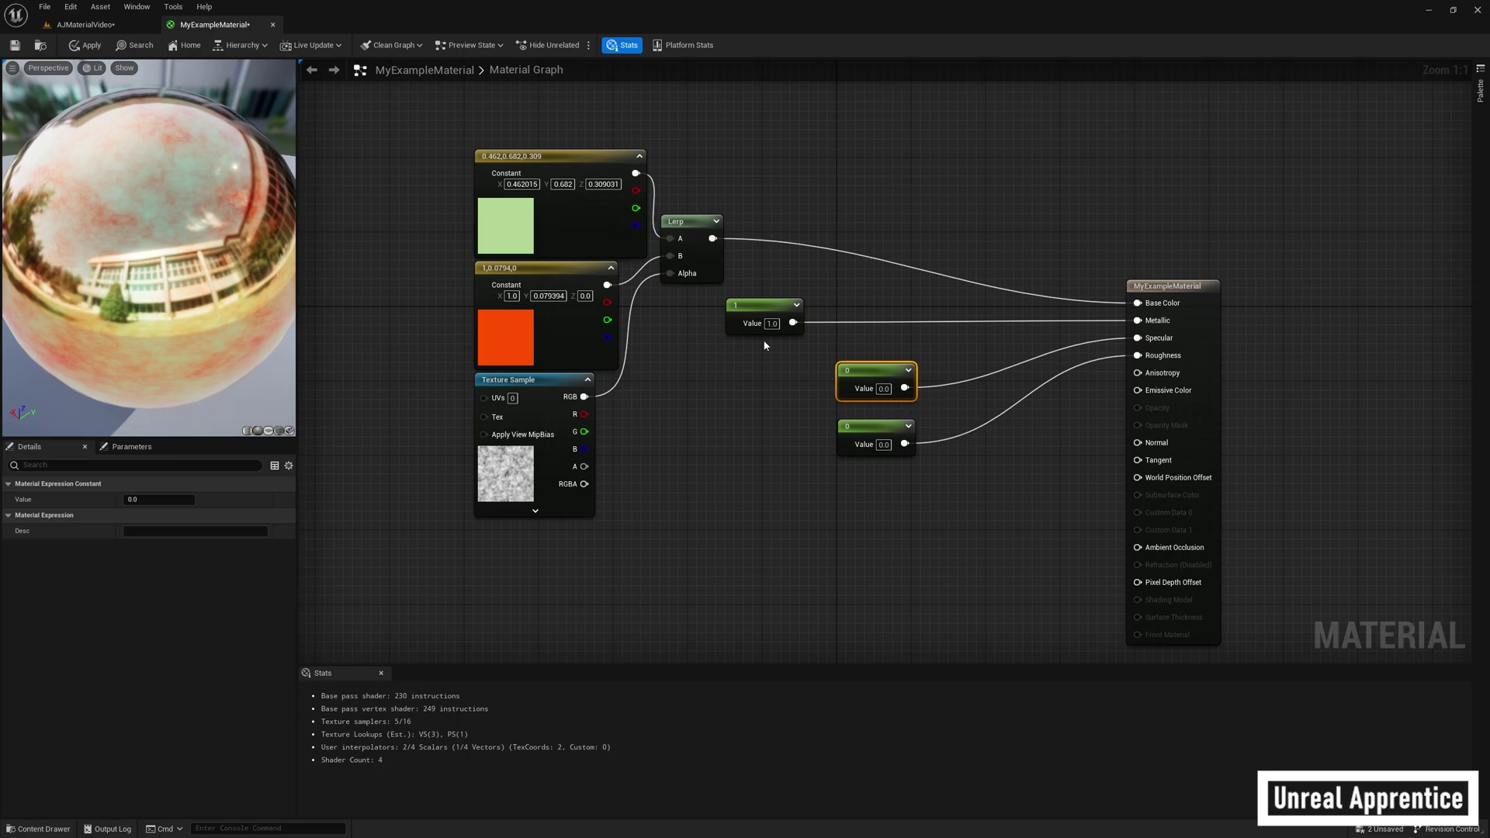
{"action": "left_click", "coordinate": [776, 324]}
{"action": "key", "text": "Tab"}
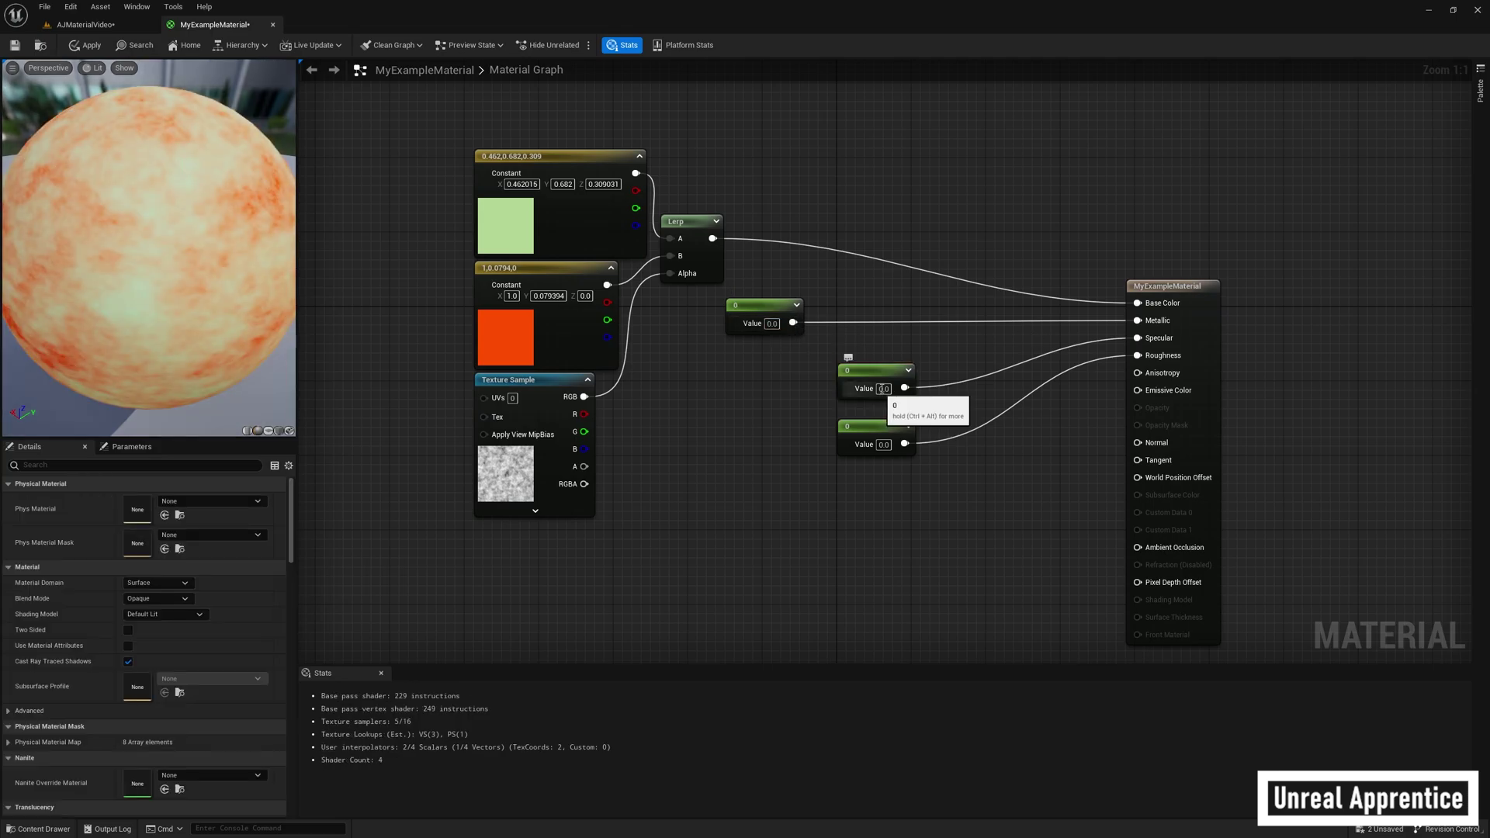
{"action": "type", "text": "1"}
{"action": "key", "text": "Return"}
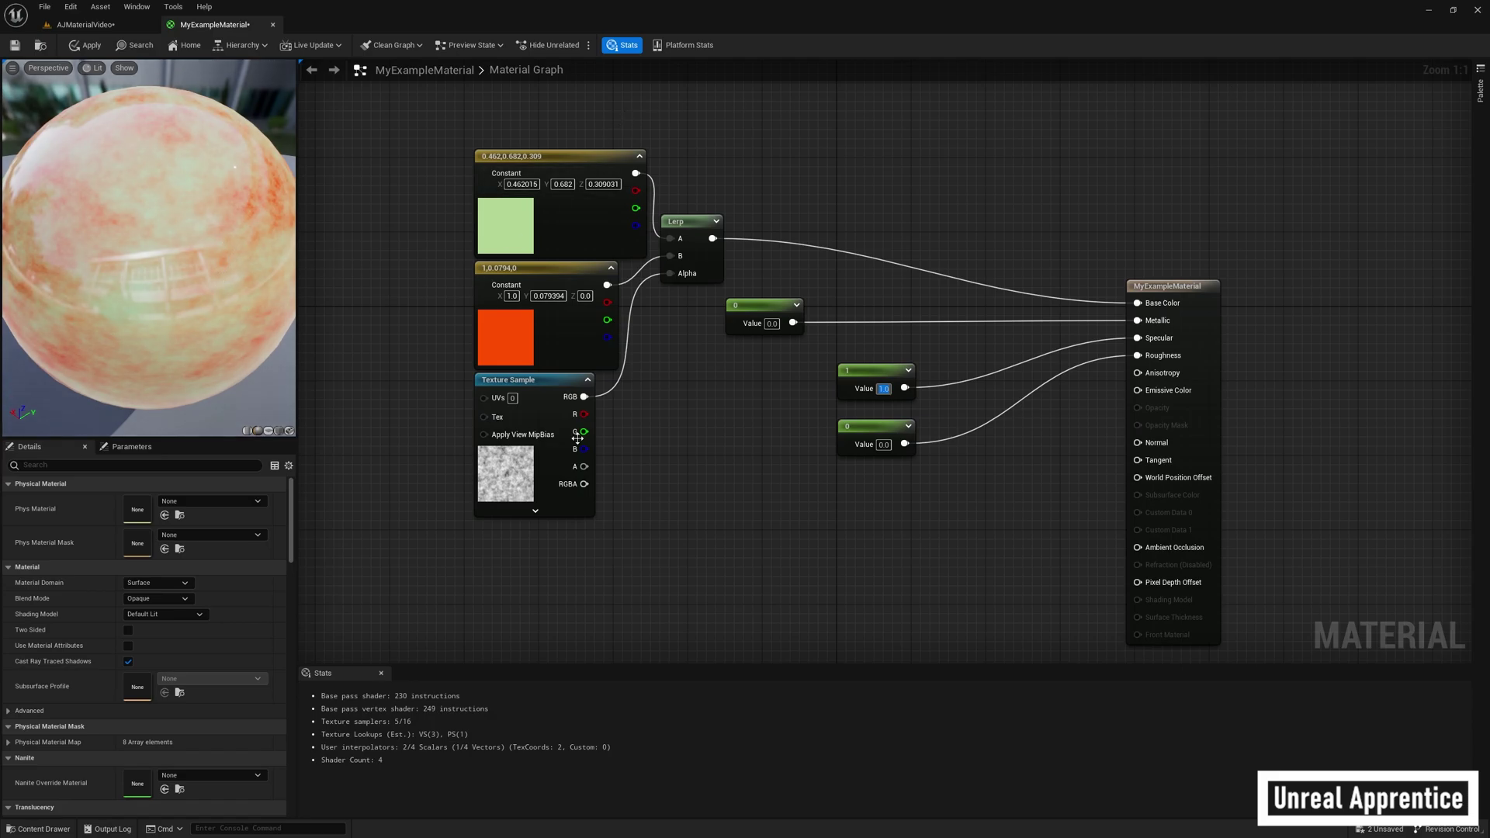
Step: Try Roughness 0.5, settle on 0, apply, and view the sphere in the level
{"action": "key", "text": "Tab"}
{"action": "key", "text": "BackSpace"}
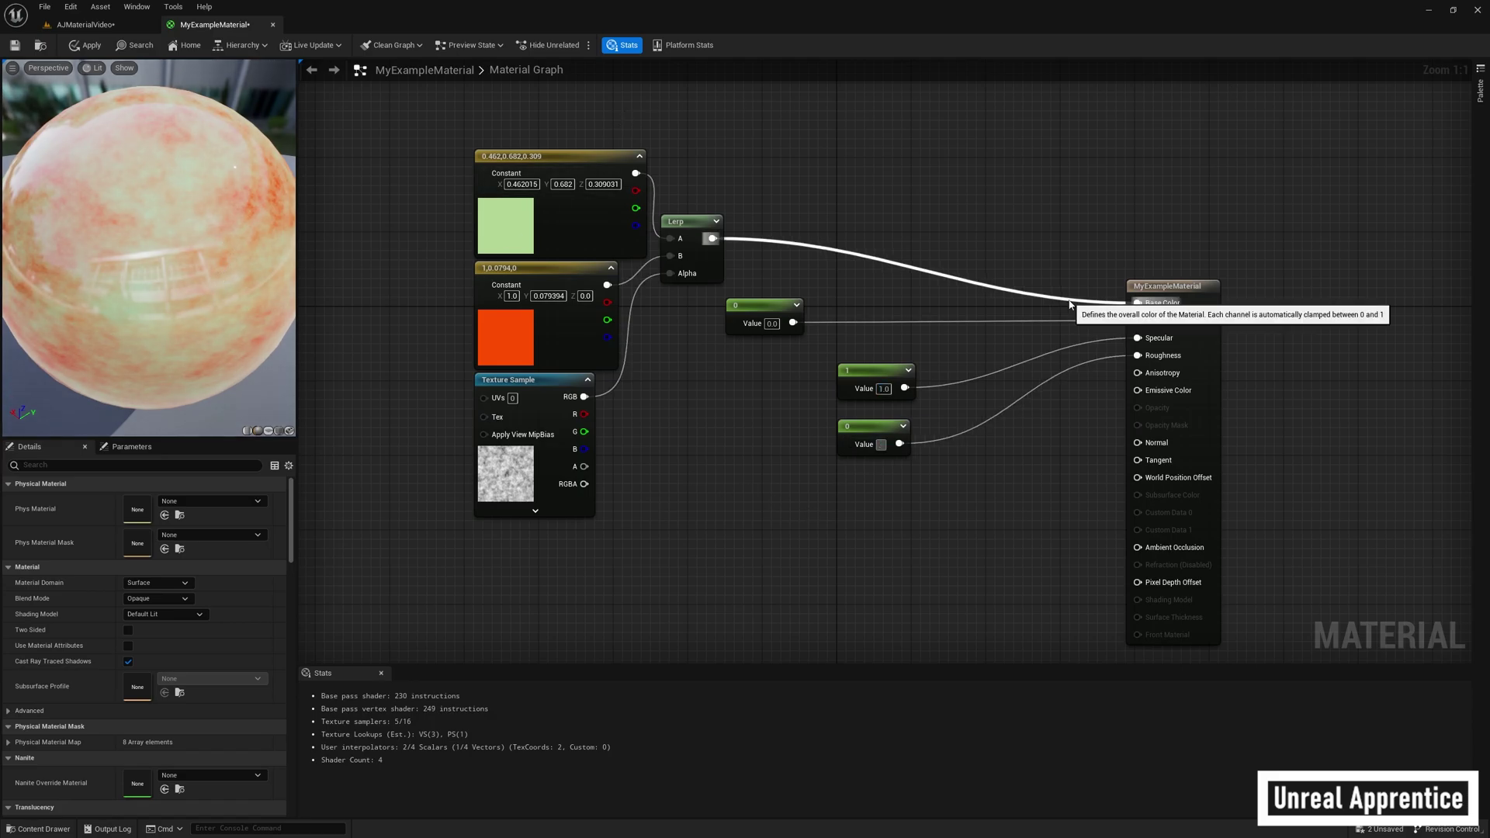
{"action": "type", "text": "0.5"}
{"action": "key", "text": "Return"}
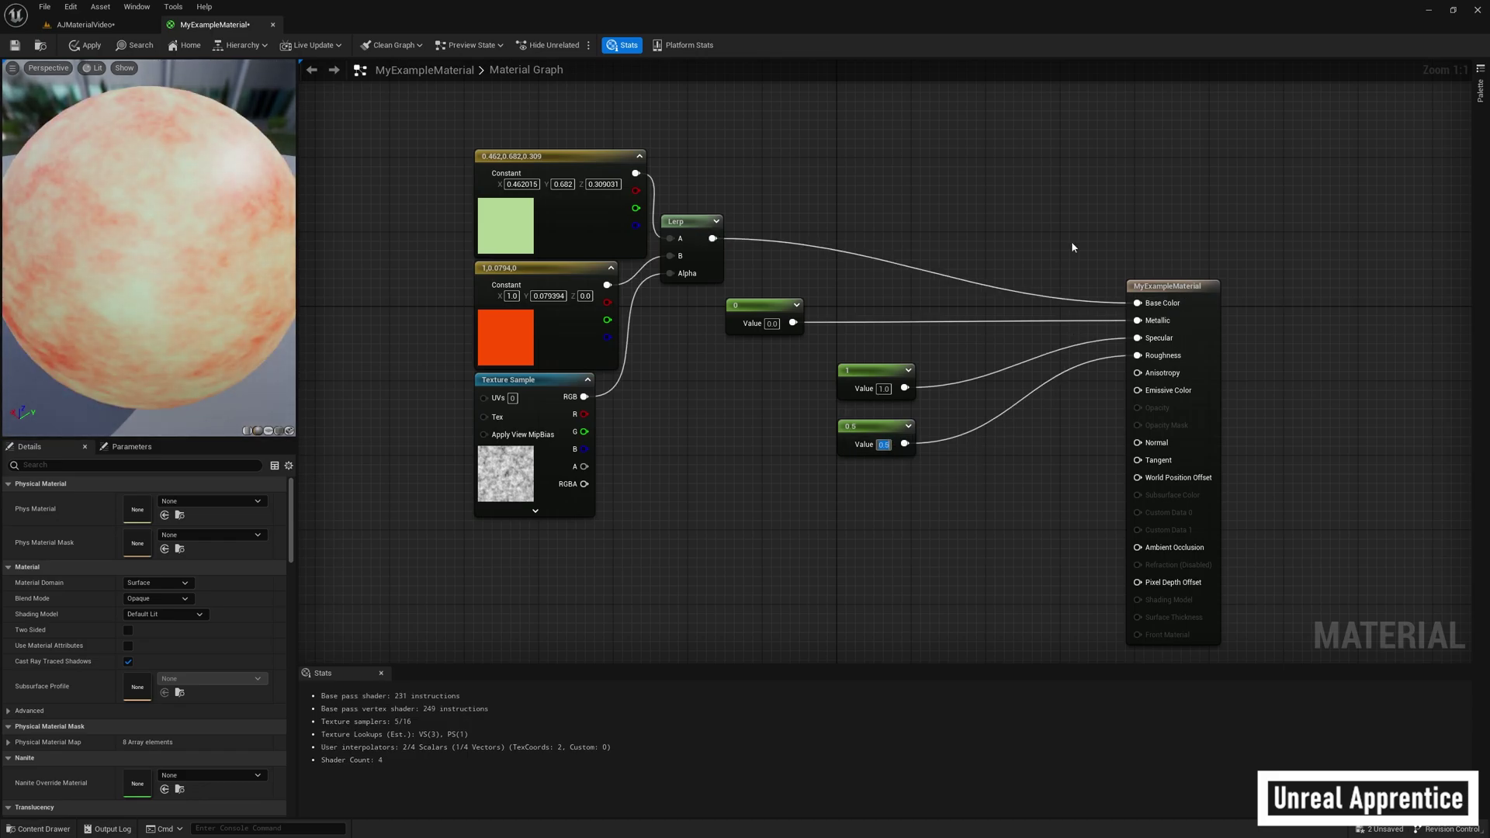
{"action": "type", "text": "0"}
{"action": "key", "text": "Return"}
{"action": "left_click", "coordinate": [86, 45]}
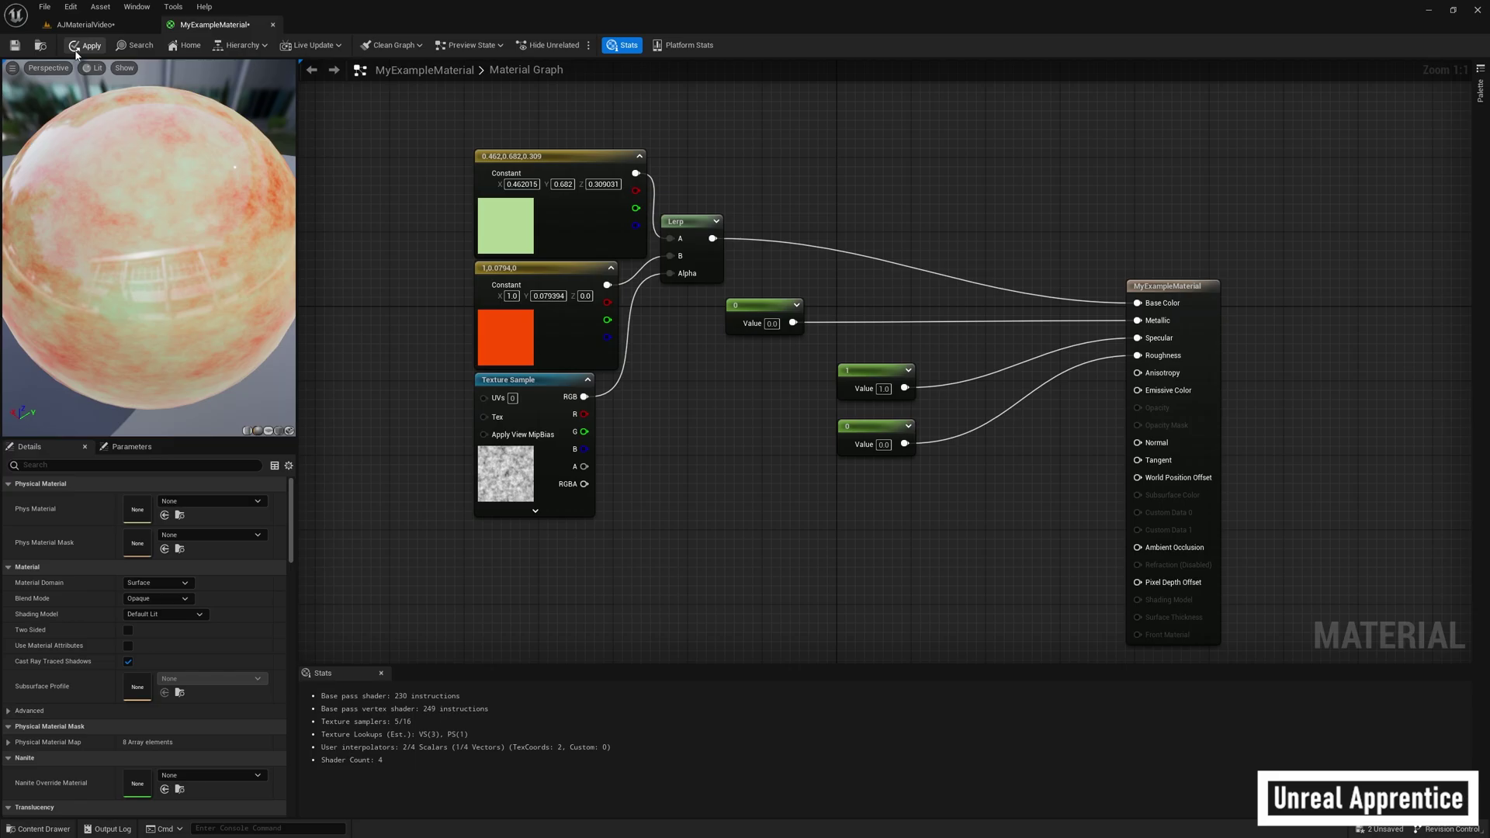
{"action": "left_click", "coordinate": [85, 24]}
Step: Fly close to the sphere and bring in the starter M_Metal_Chrome material from StarterContent/Materials
{"action": "right_click_drag", "start_coordinate": [691, 315], "coordinate": [672, 326]}
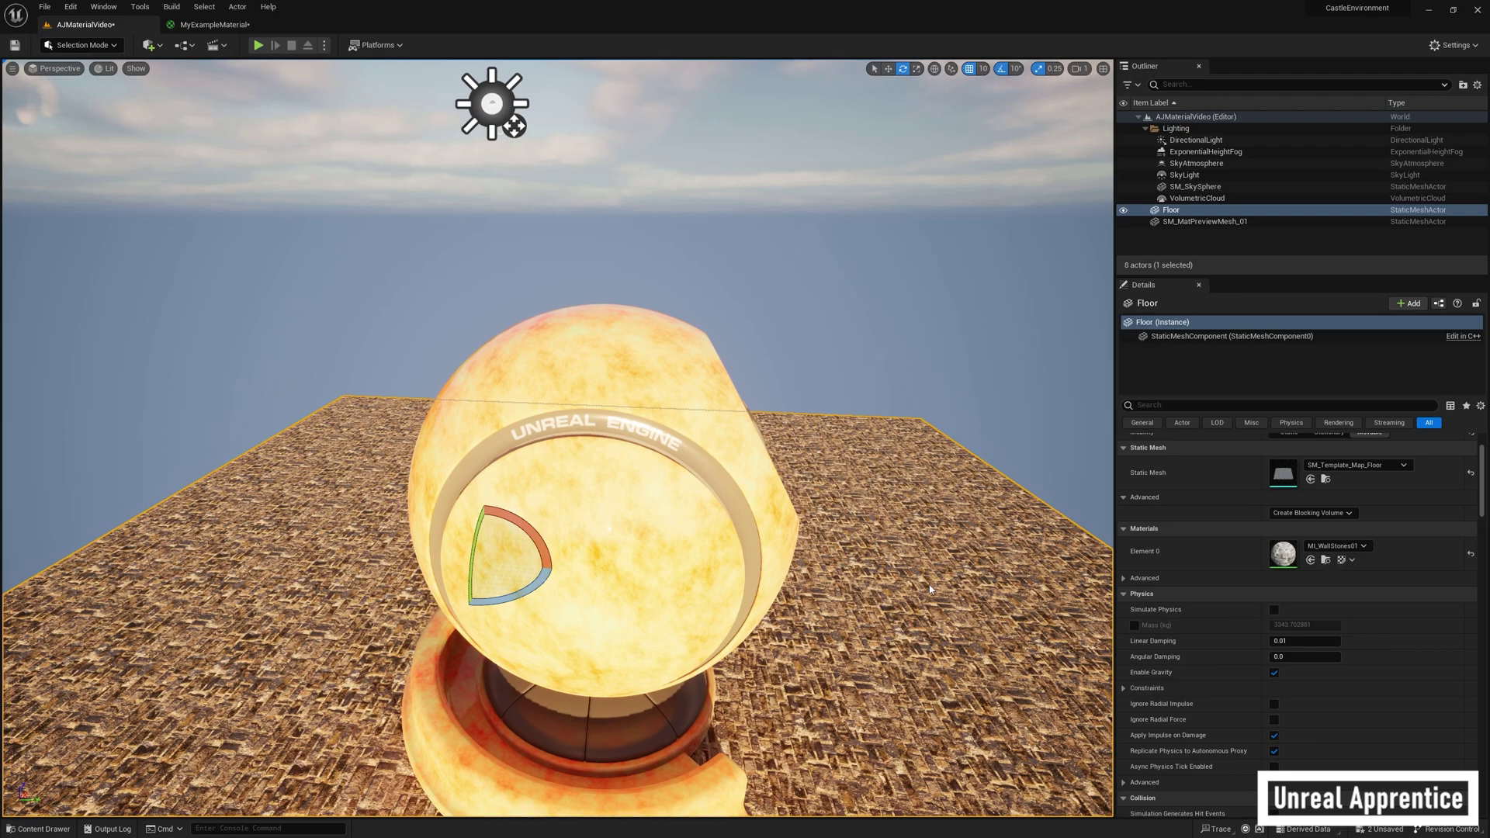
{"action": "key", "text": "ctrl+space"}
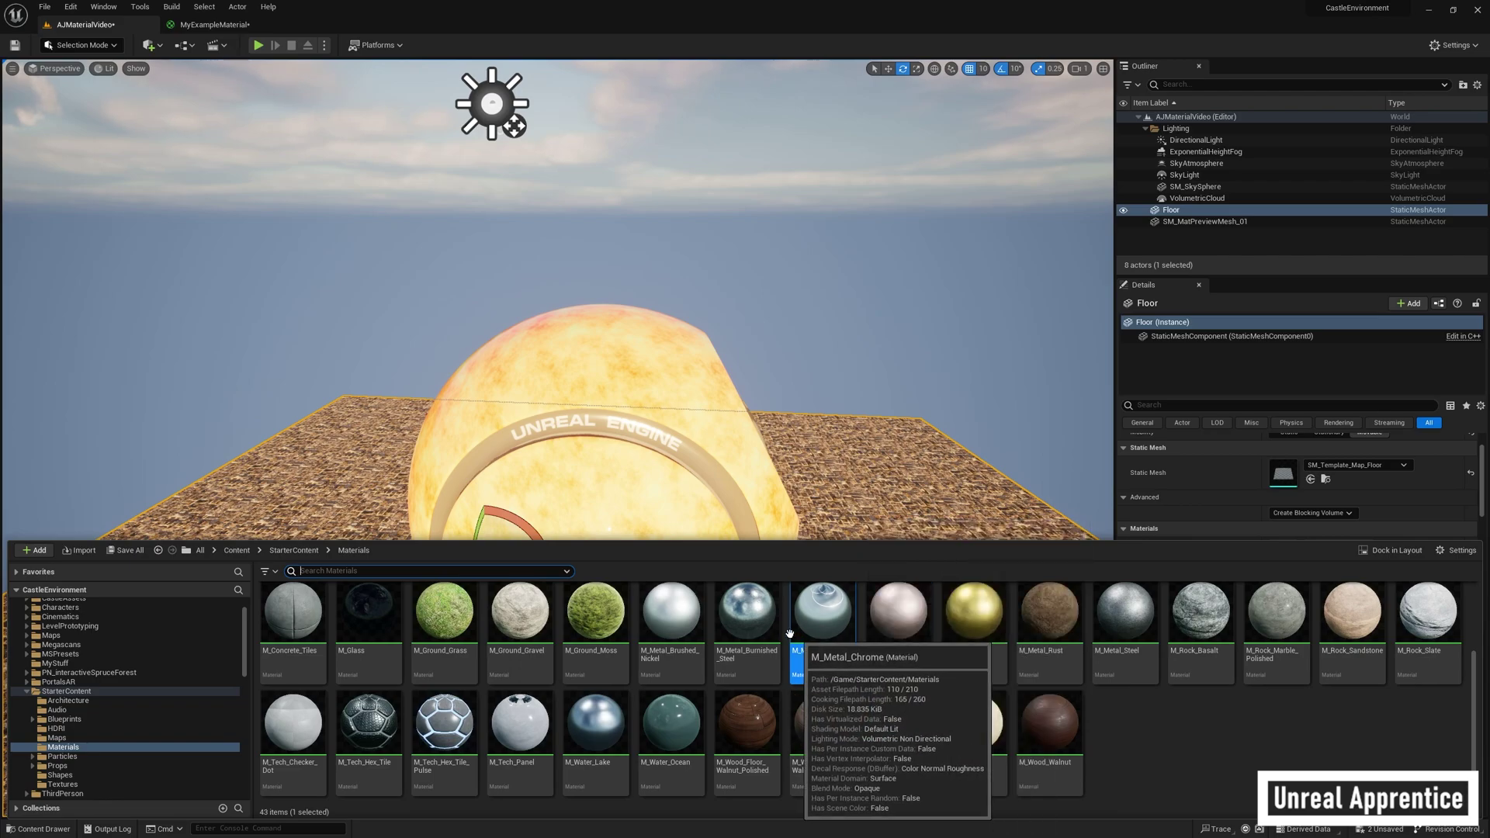
{"action": "left_click_drag", "start_coordinate": [826, 659], "coordinate": [563, 377]}
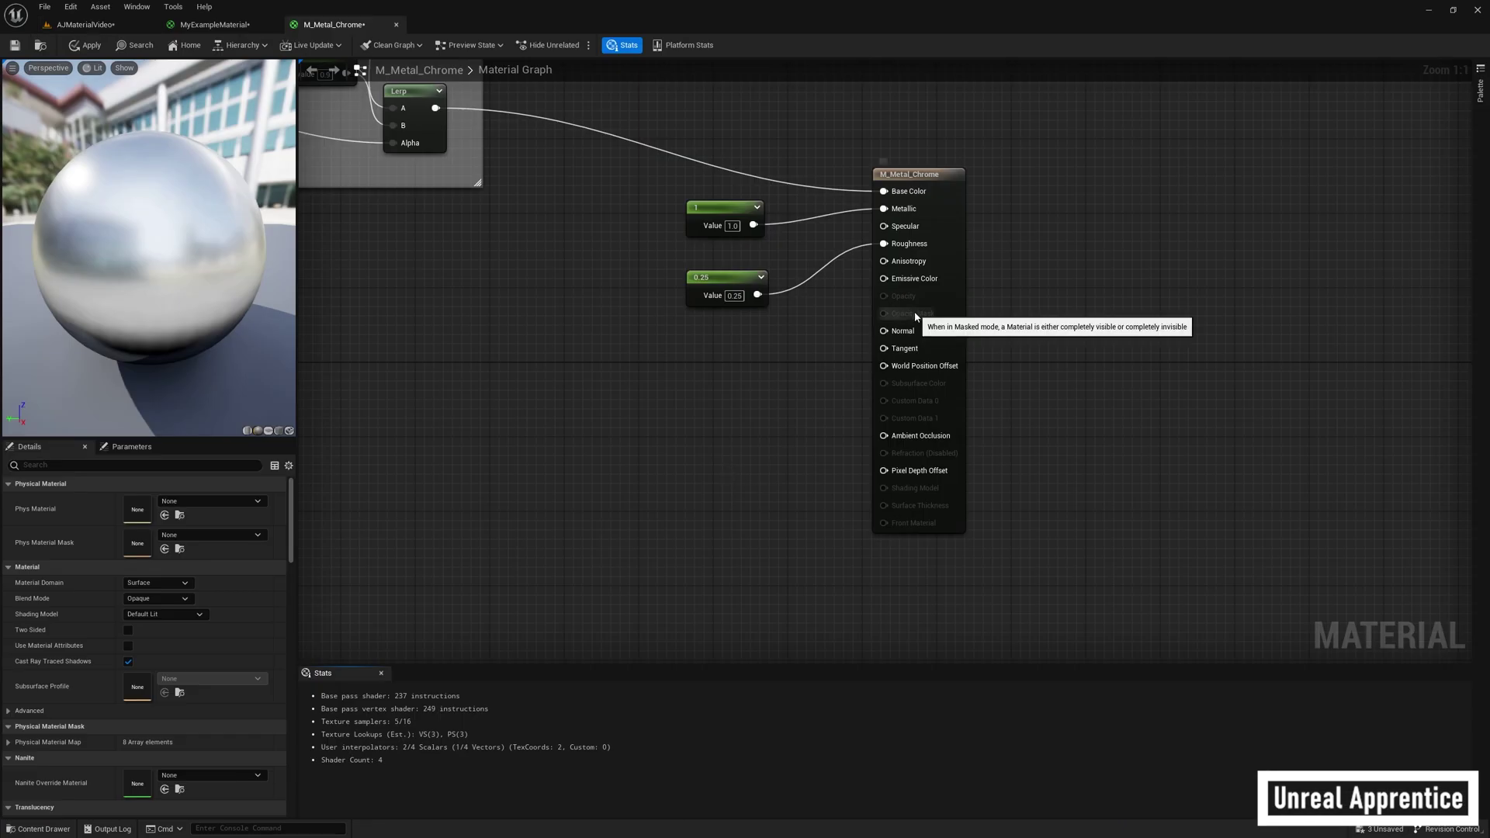
Step: Add a Constant node feeding M_Metal_Chrome's Anisotropy and clear its value
{"action": "left_click_drag", "start_coordinate": [883, 261], "coordinate": [754, 412]}
{"action": "type", "text": "constant"}
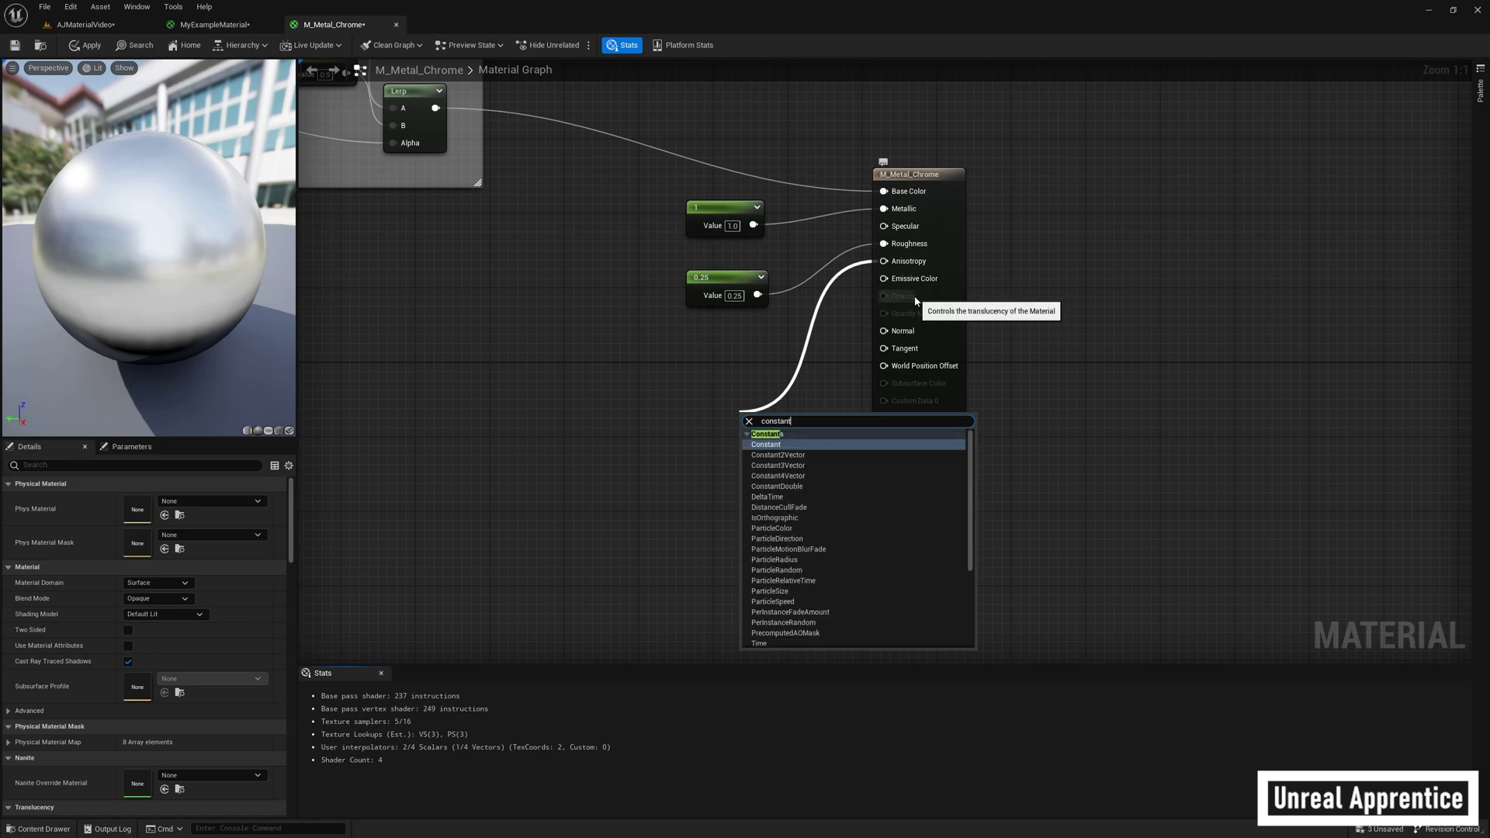
{"action": "key", "text": "Return"}
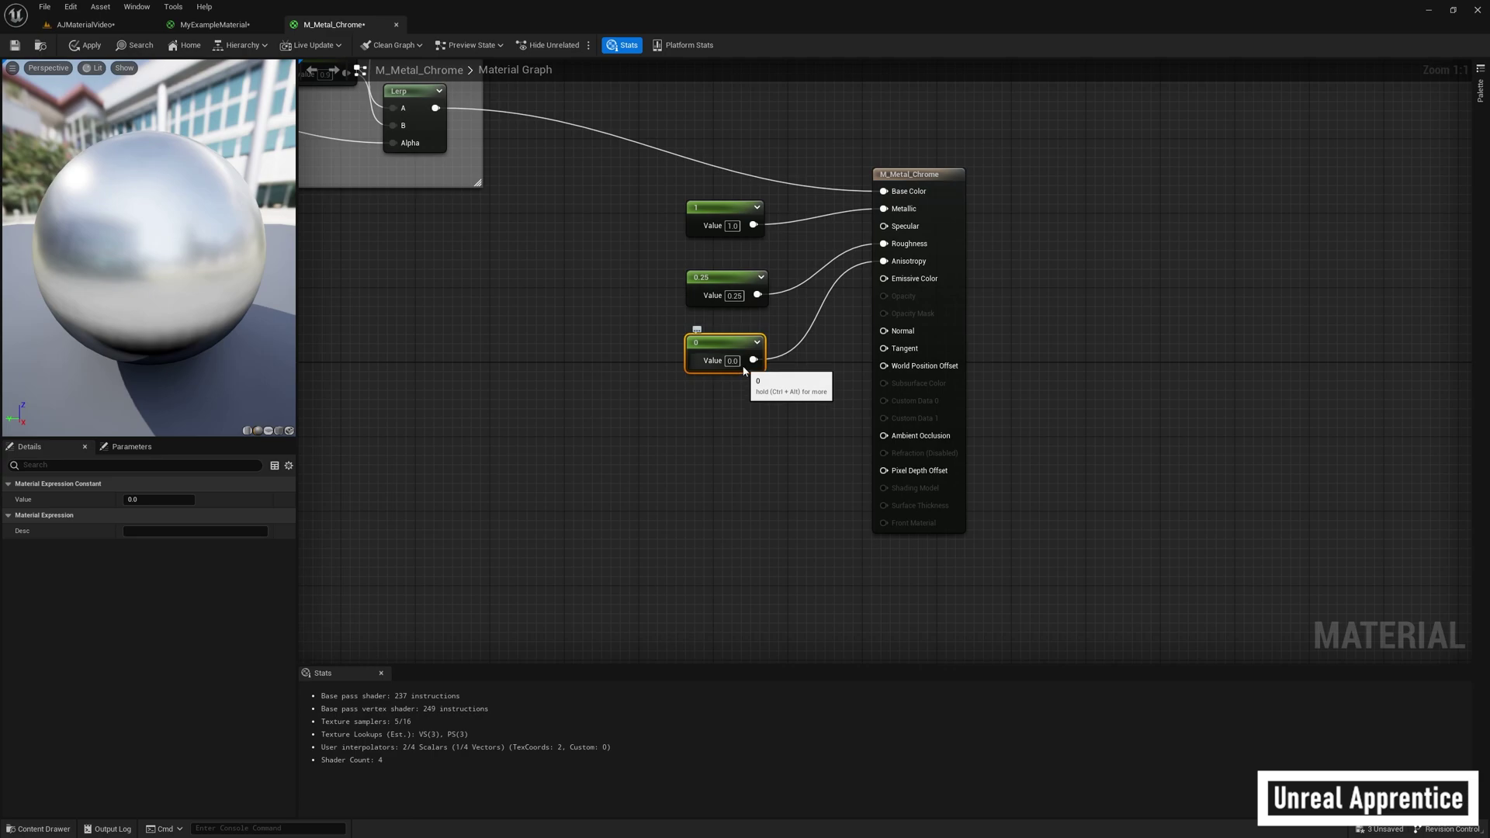
{"action": "left_click", "coordinate": [732, 360]}
{"action": "key", "text": "BackSpace"}
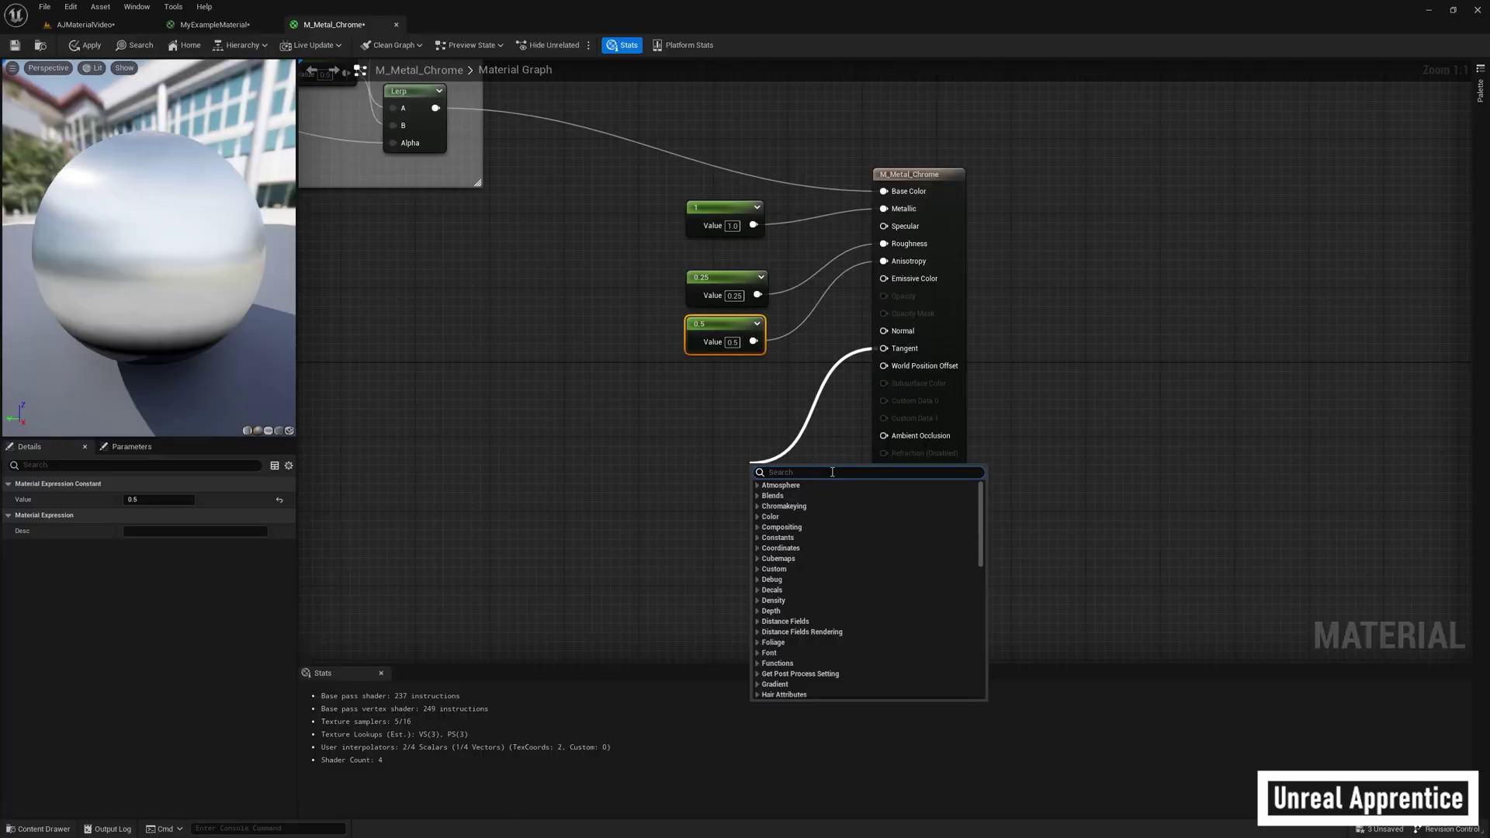
Step: Add an AppendVector node wired to Tangent and a Constant node beside it
{"action": "type", "text": "appe"}
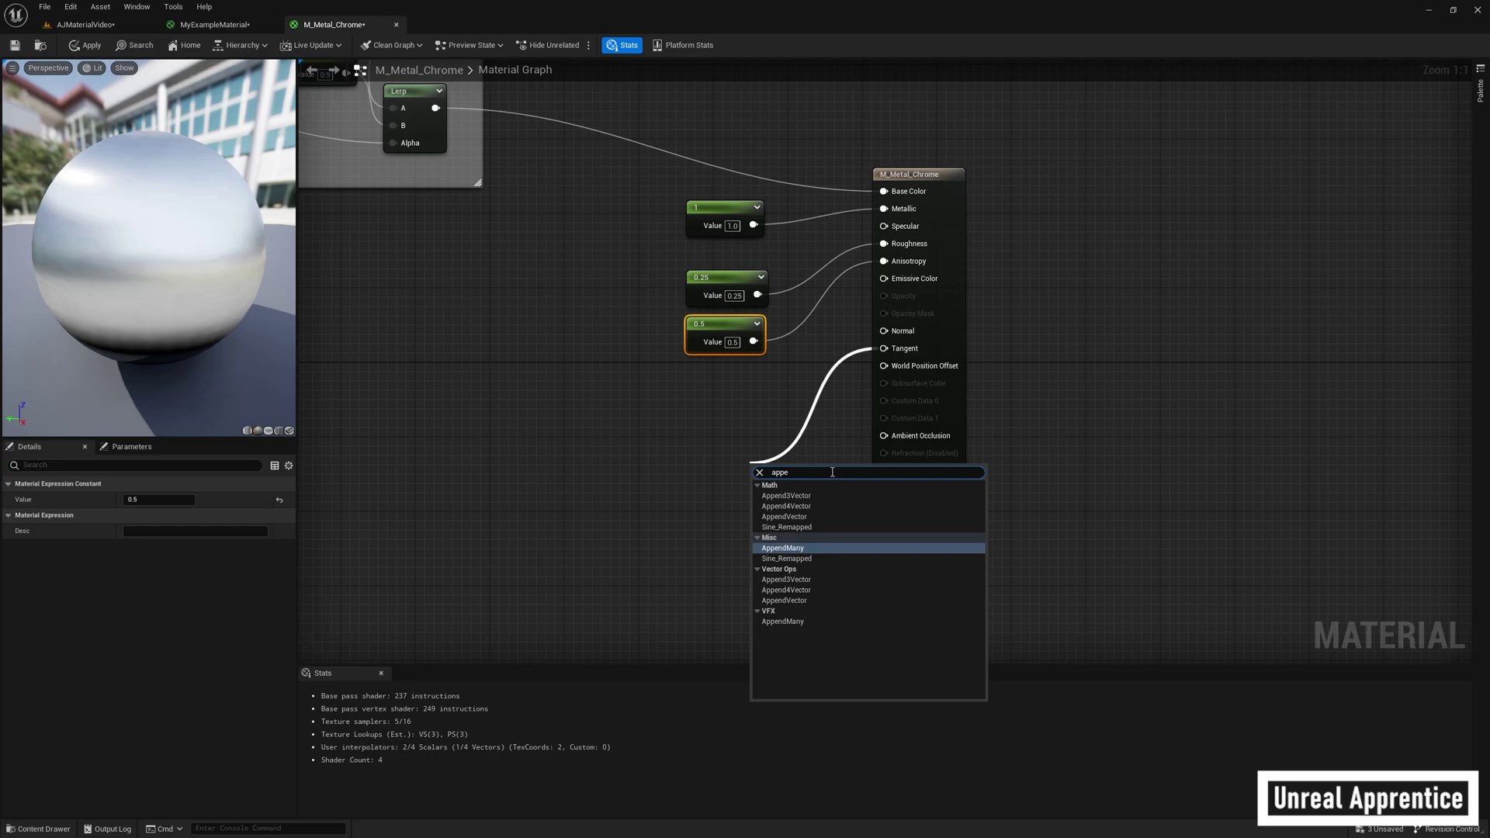
{"action": "key", "text": "Up"}
{"action": "key", "text": "Up"}
{"action": "key", "text": "Return"}
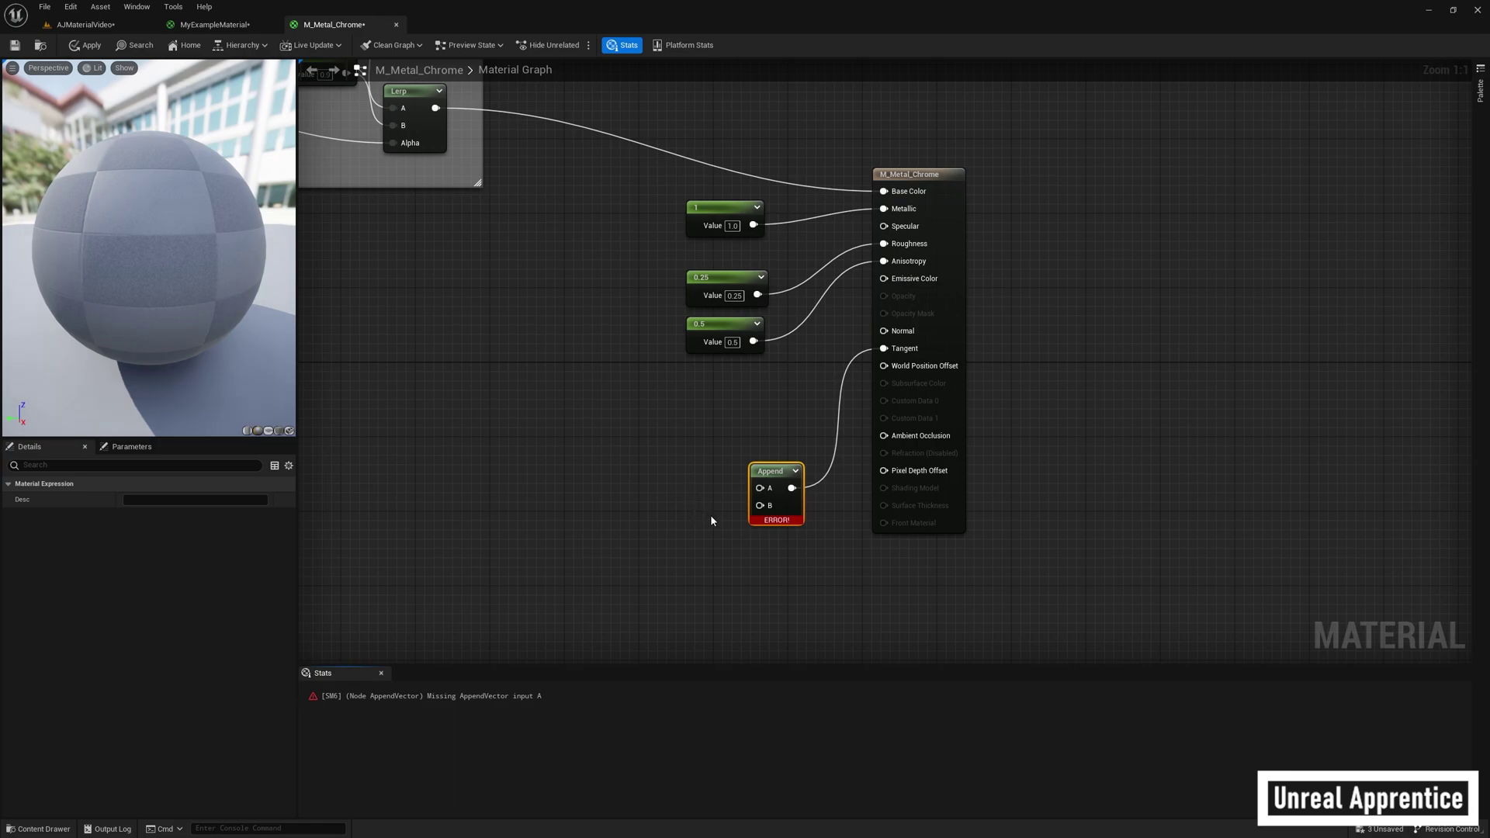
{"action": "right_click", "coordinate": [658, 482]}
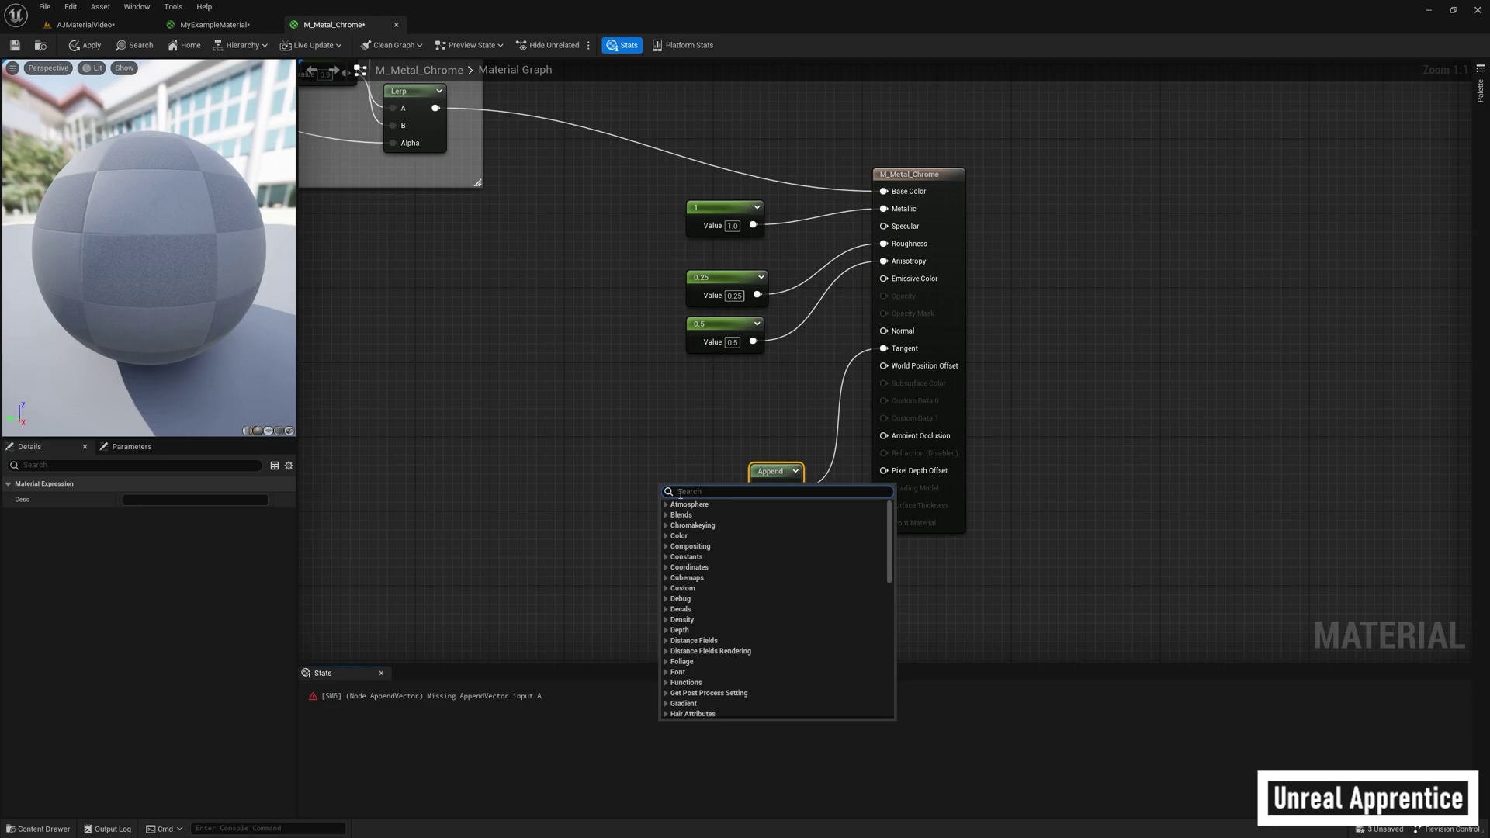
{"action": "type", "text": "constant"}
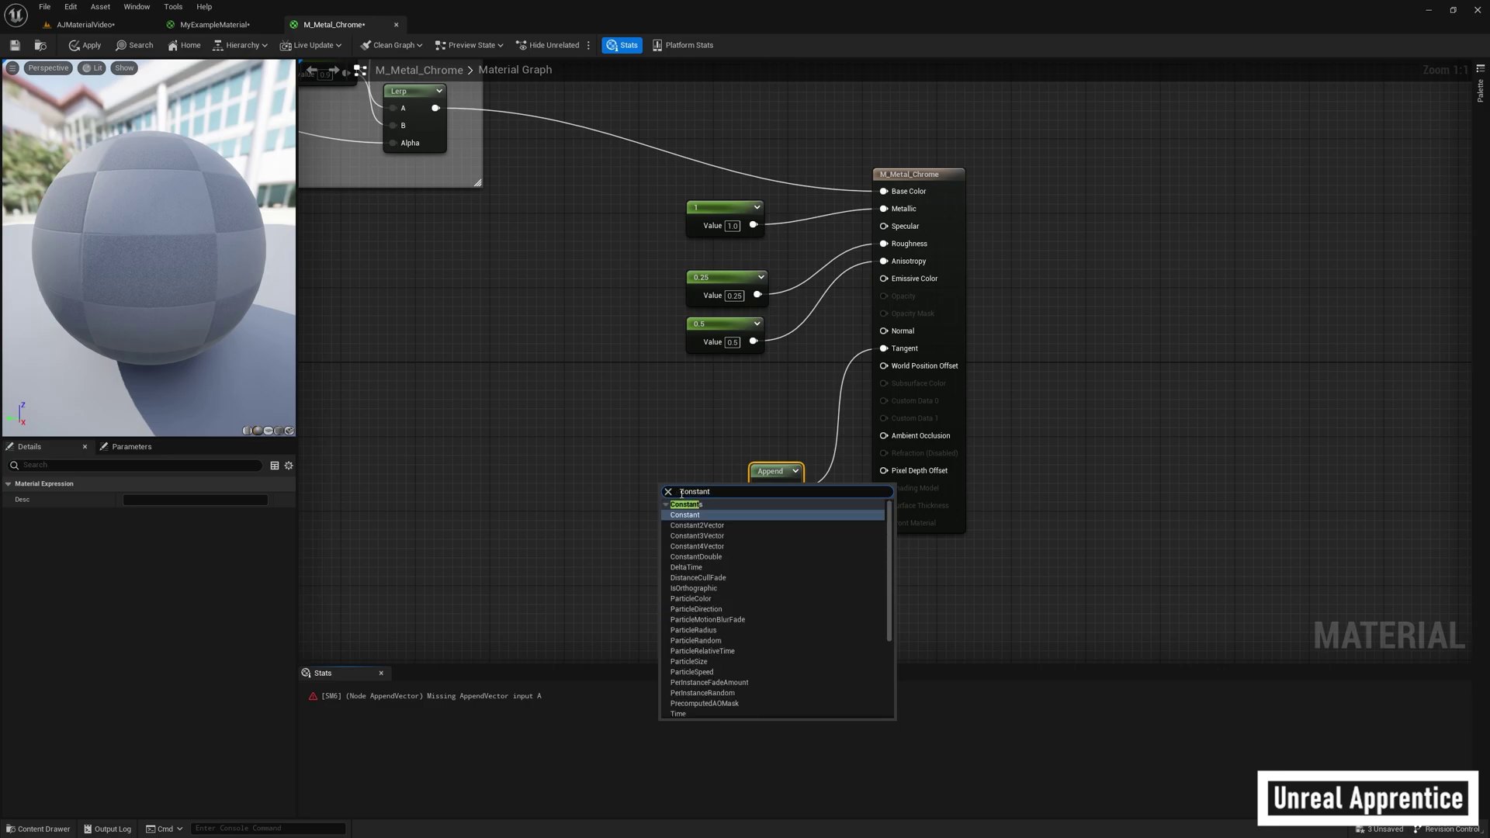
{"action": "key", "text": "Return"}
Step: Set the Append constants to 1 and 3 and wire the 1 into input A
{"action": "left_click_drag", "start_coordinate": [667, 498], "coordinate": [702, 501]}
{"action": "left_click", "coordinate": [704, 482]}
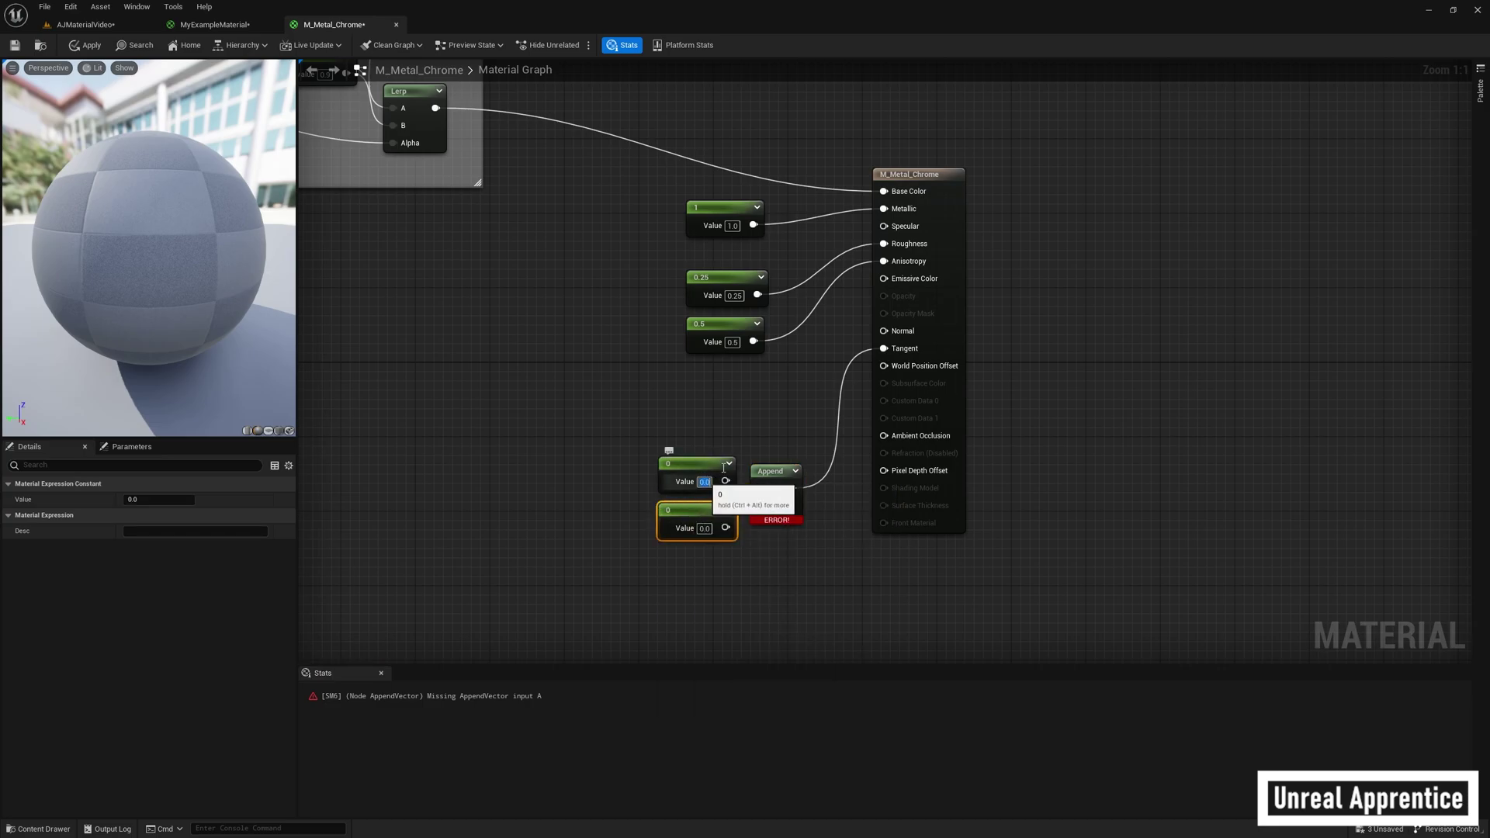
{"action": "type", "text": "1"}
{"action": "key", "text": "Return"}
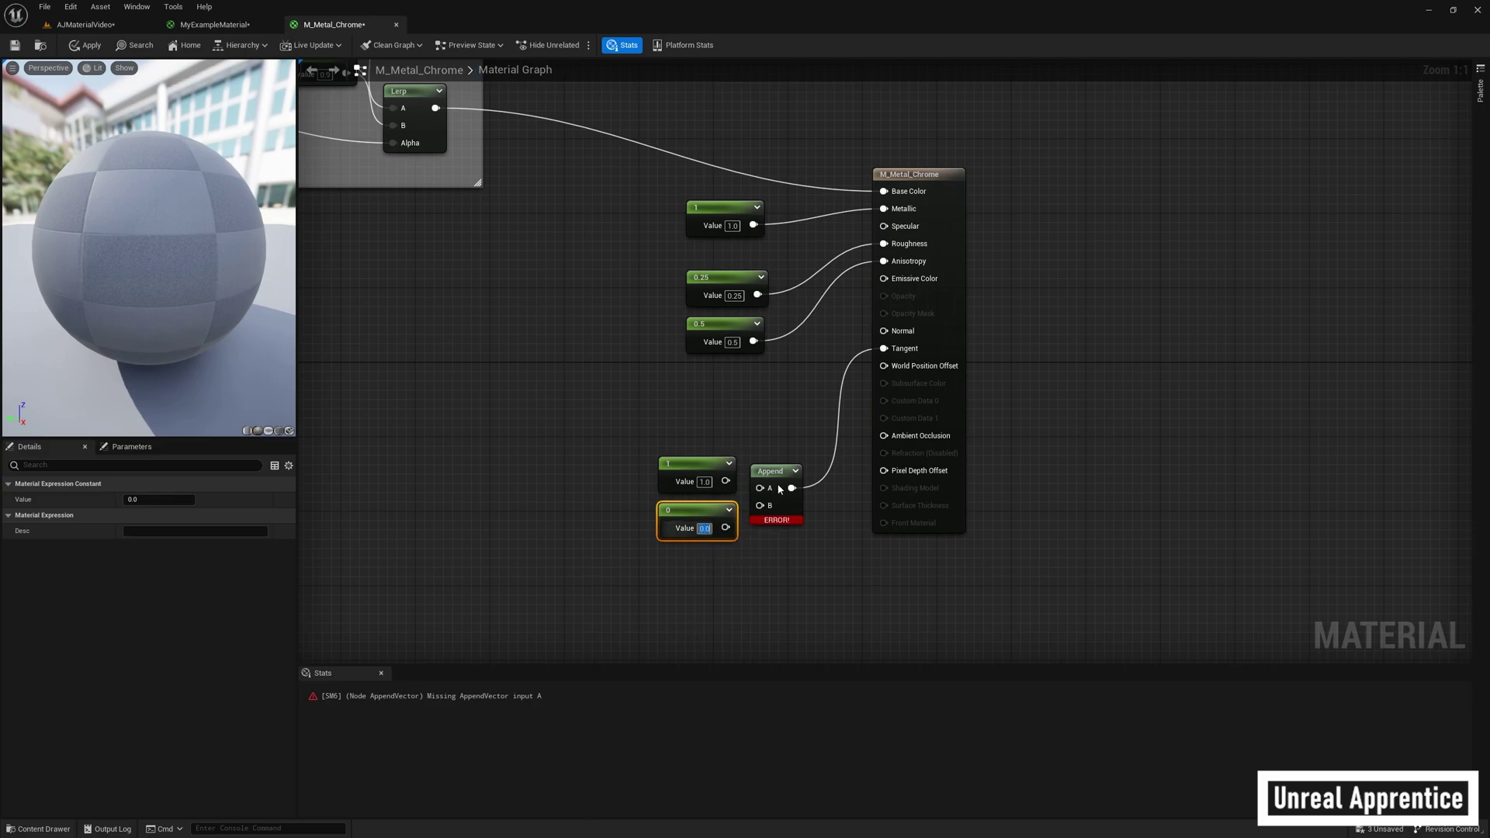
{"action": "left_click", "coordinate": [741, 491]}
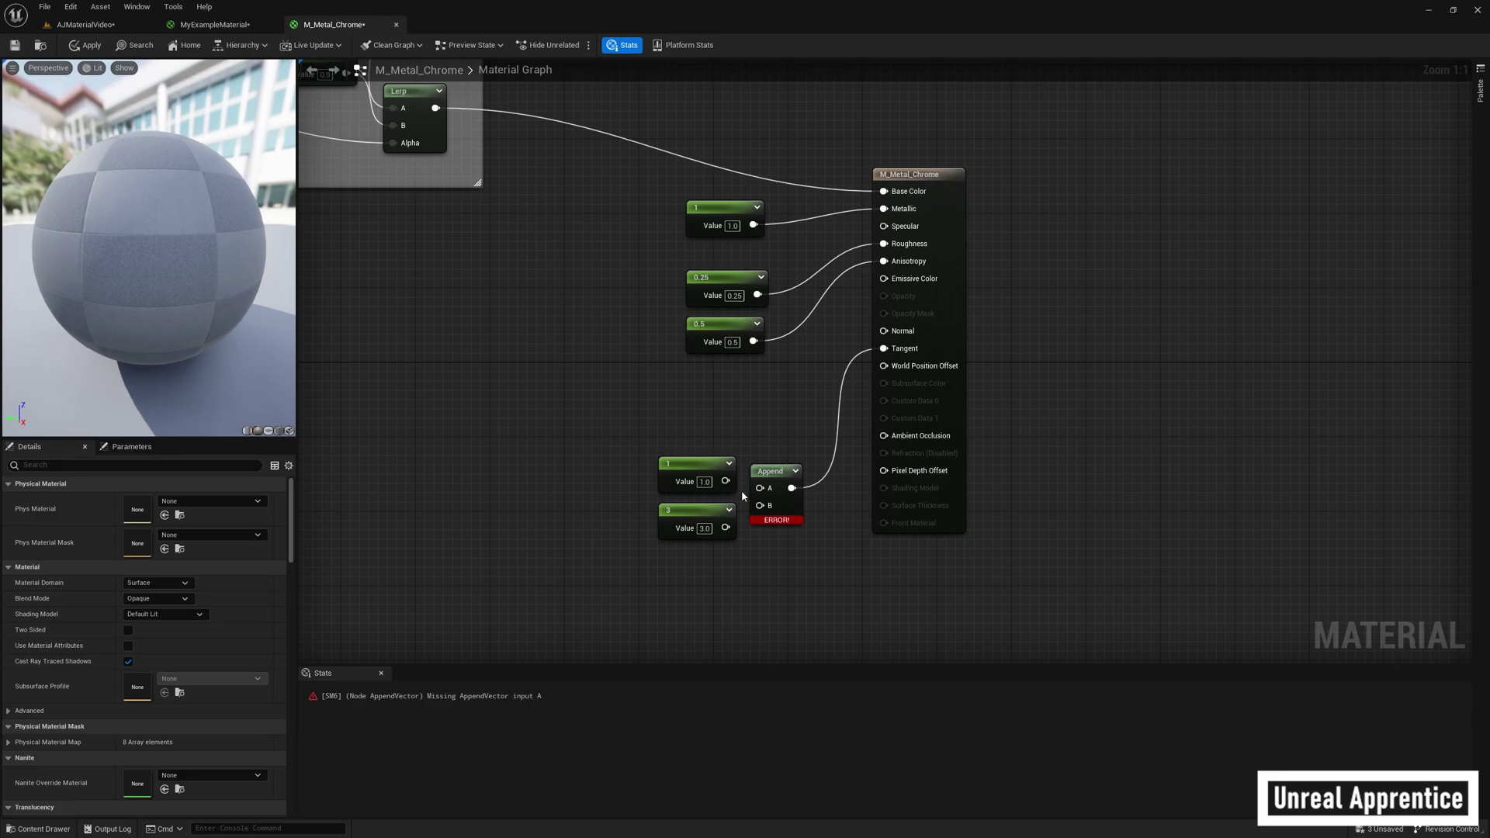
{"action": "left_click_drag", "start_coordinate": [725, 481], "coordinate": [761, 505]}
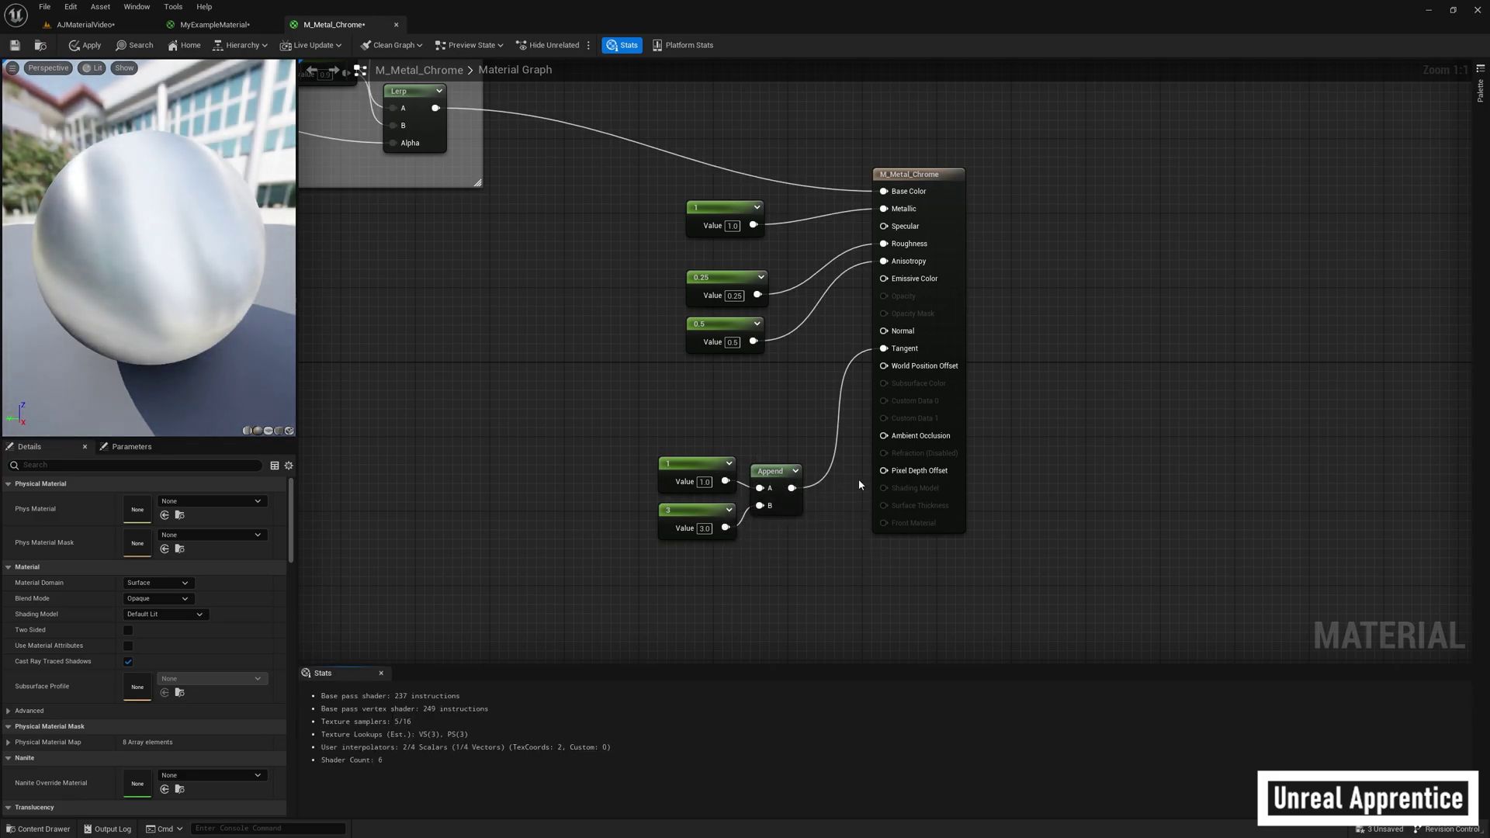
Step: Set the Anisotropy constant to 0.4 after briefly trying 0.1
{"action": "left_click", "coordinate": [733, 343]}
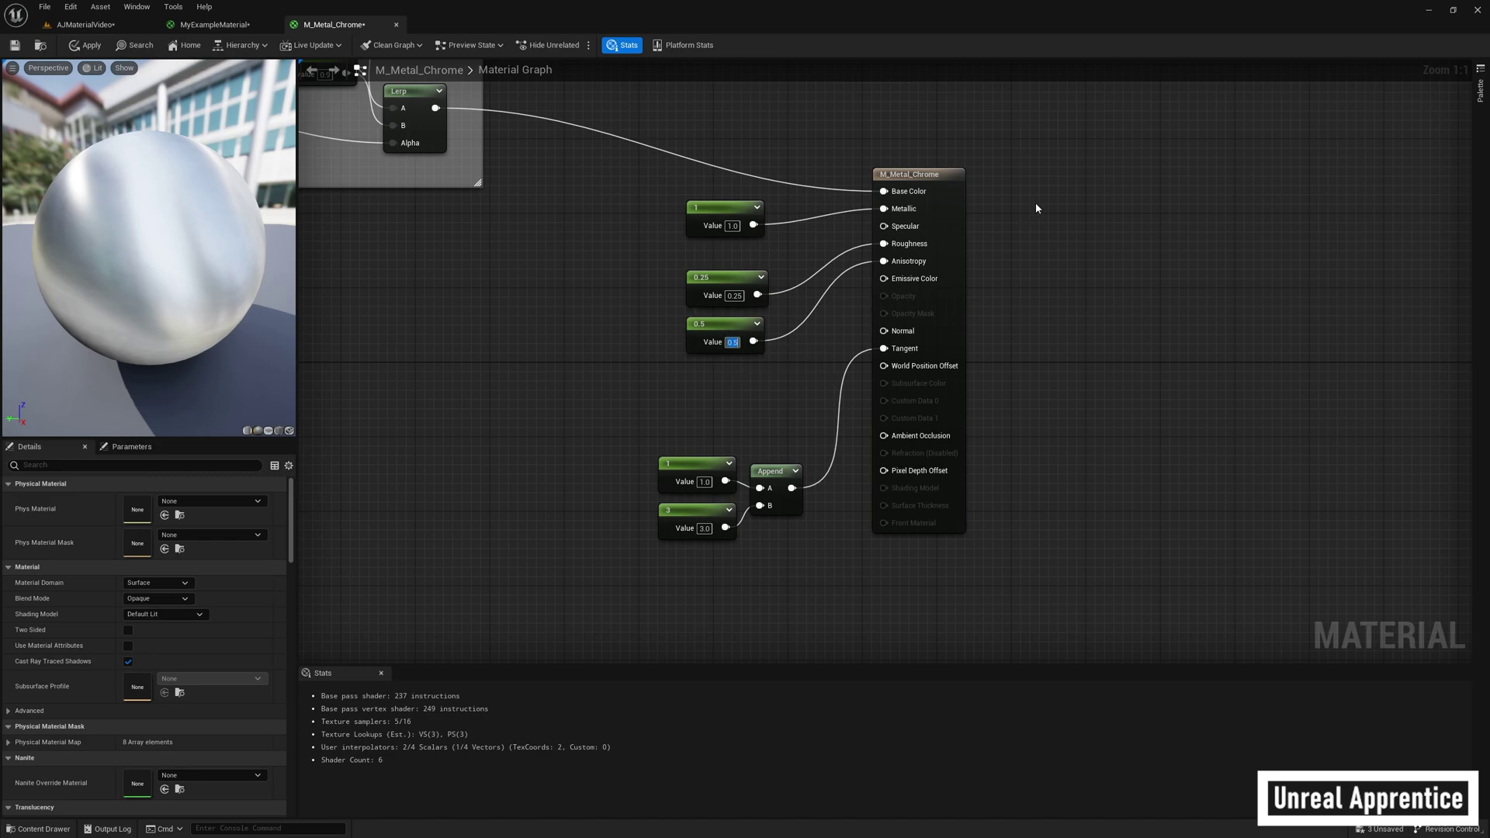
{"action": "type", "text": "0.1"}
{"action": "key", "text": "Return"}
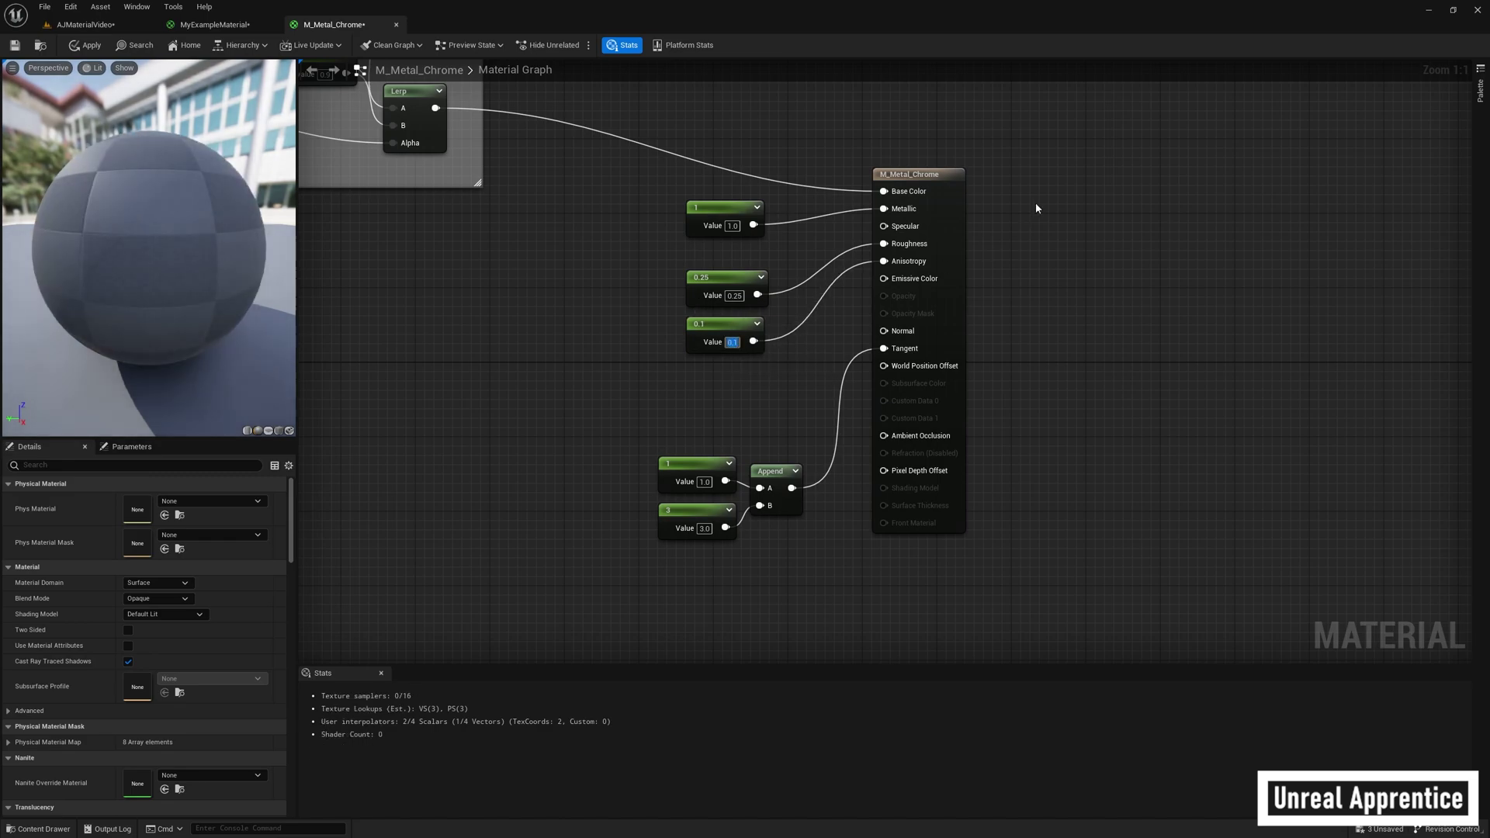
{"action": "type", "text": "0.4"}
{"action": "key", "text": "Return"}
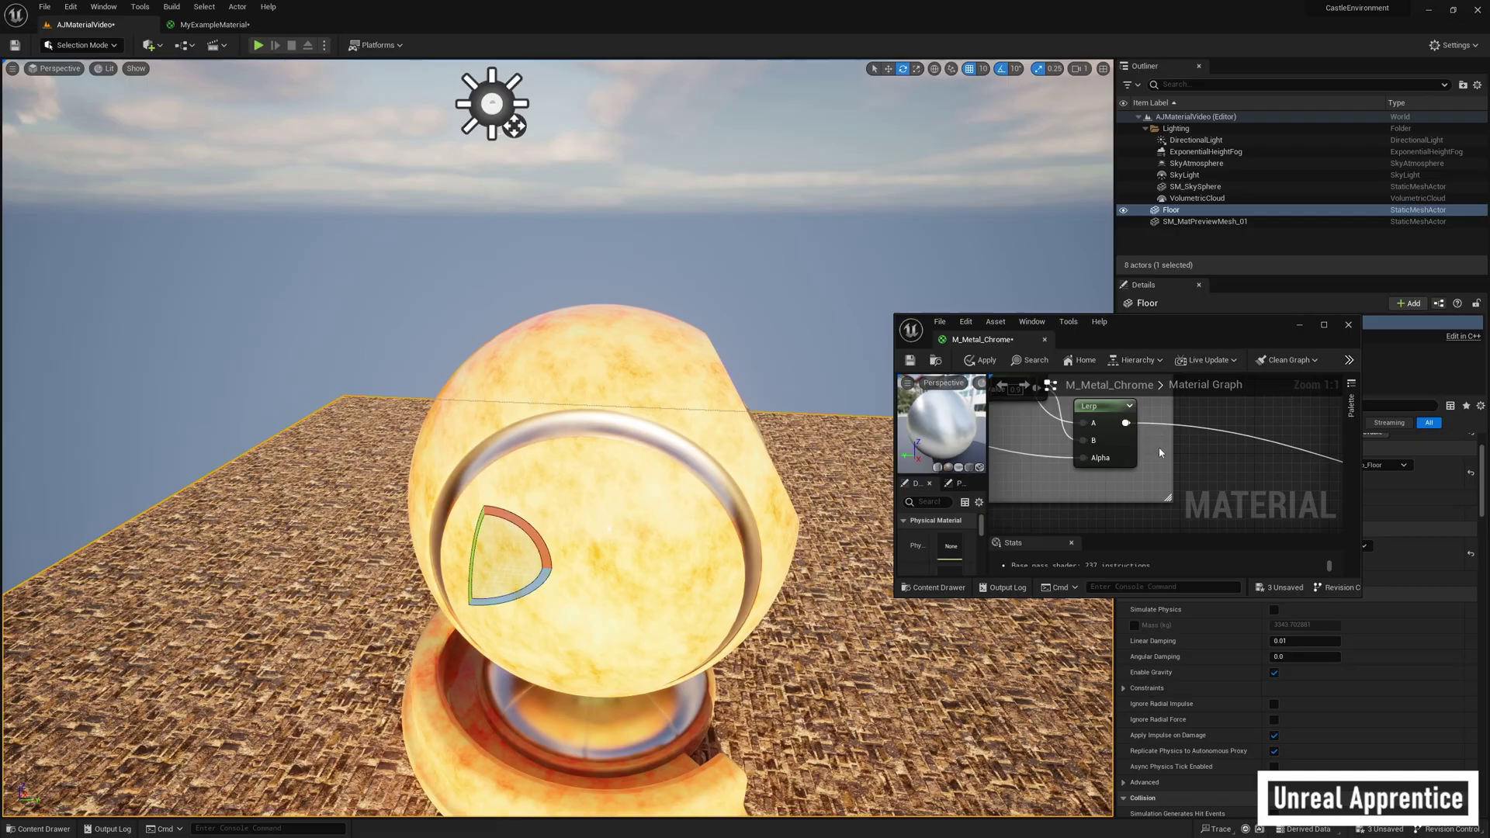
Step: Raise M_Metal_Chrome's Anisotropy constant to 1.0 and apply the material
{"action": "scroll", "coordinate": [1248, 496], "scroll_direction": "down", "scroll_amount": 5}
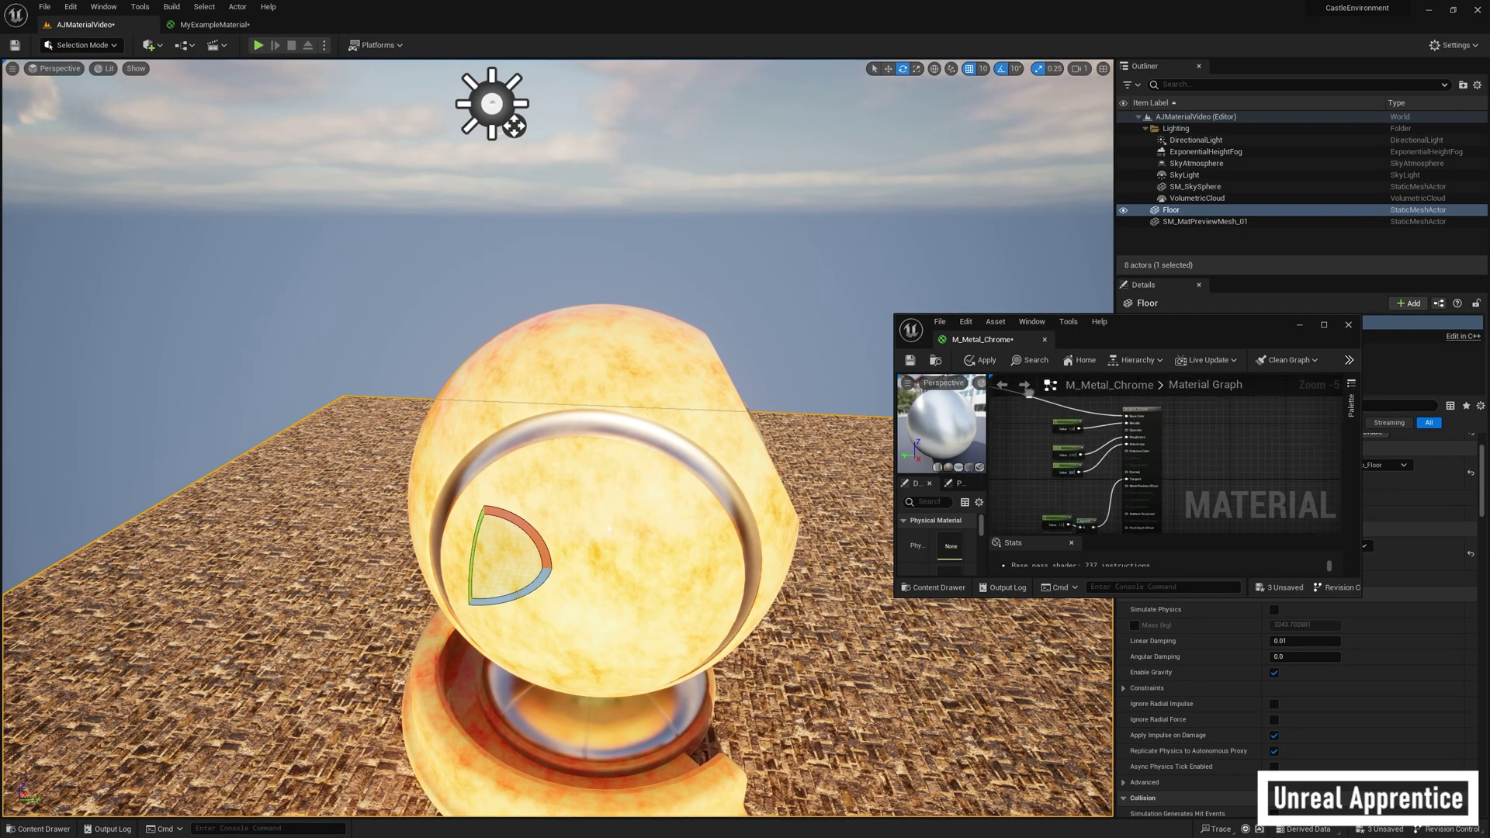
{"action": "scroll", "coordinate": [1051, 488], "scroll_direction": "up", "scroll_amount": 2}
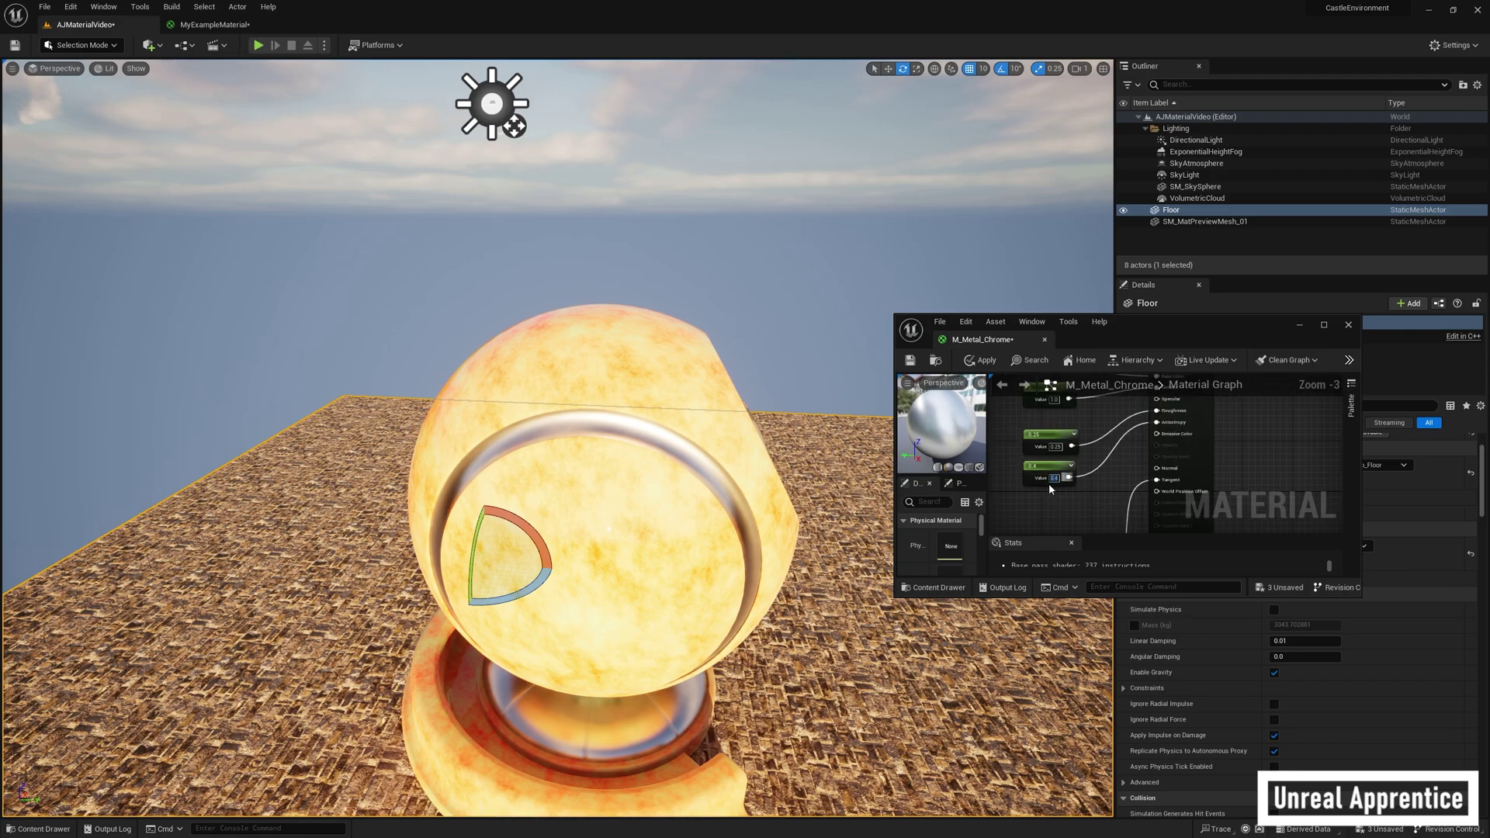
{"action": "type", "text": "1"}
{"action": "key", "text": "Return"}
{"action": "left_click", "coordinate": [980, 360]}
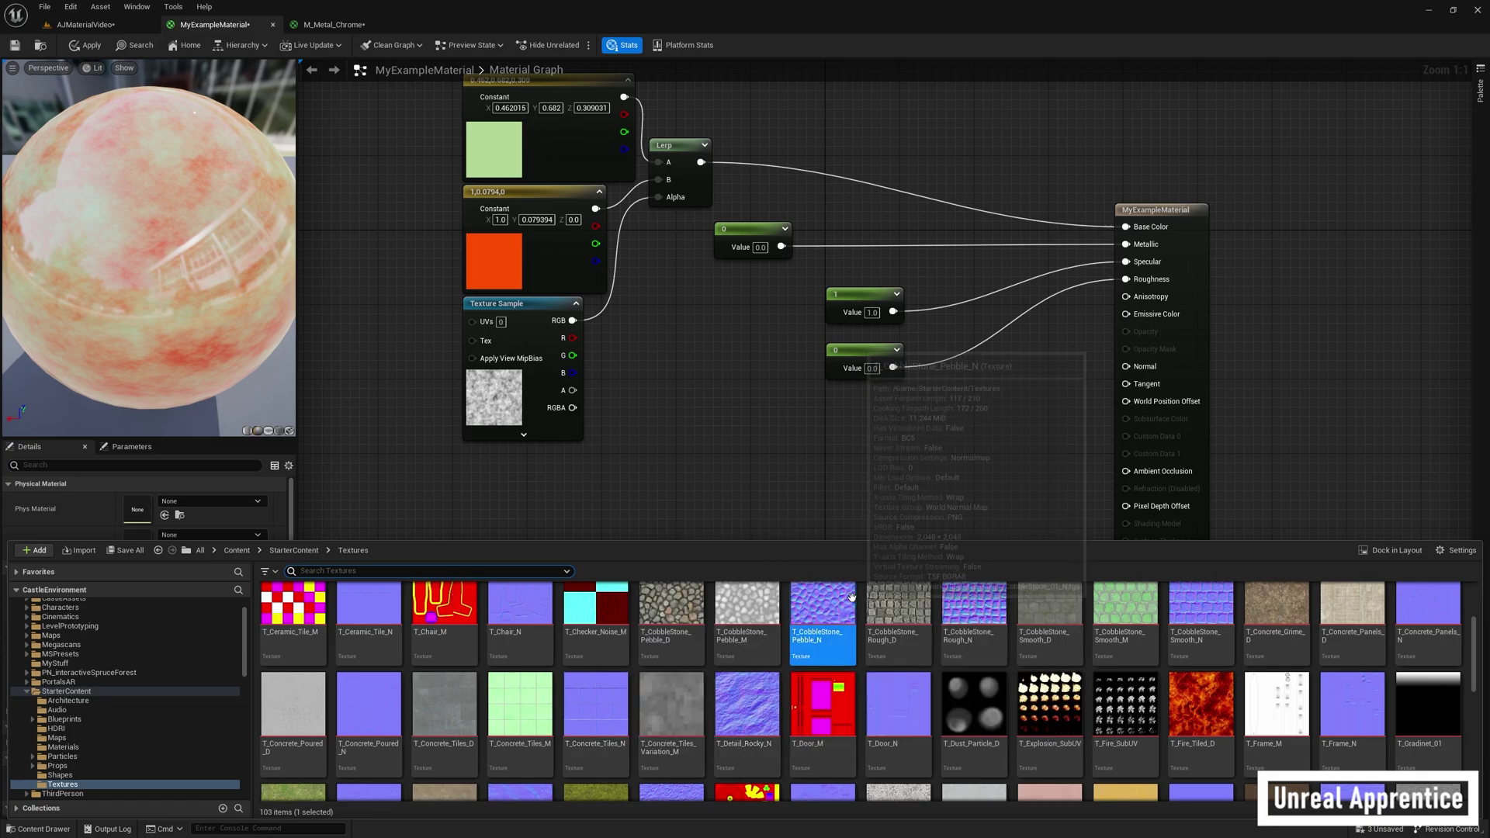
Step: Add the T_Detail_Rocky_N normal map, apply the material, and view the mesh in the level
{"action": "left_click_drag", "start_coordinate": [754, 747], "coordinate": [1138, 370]}
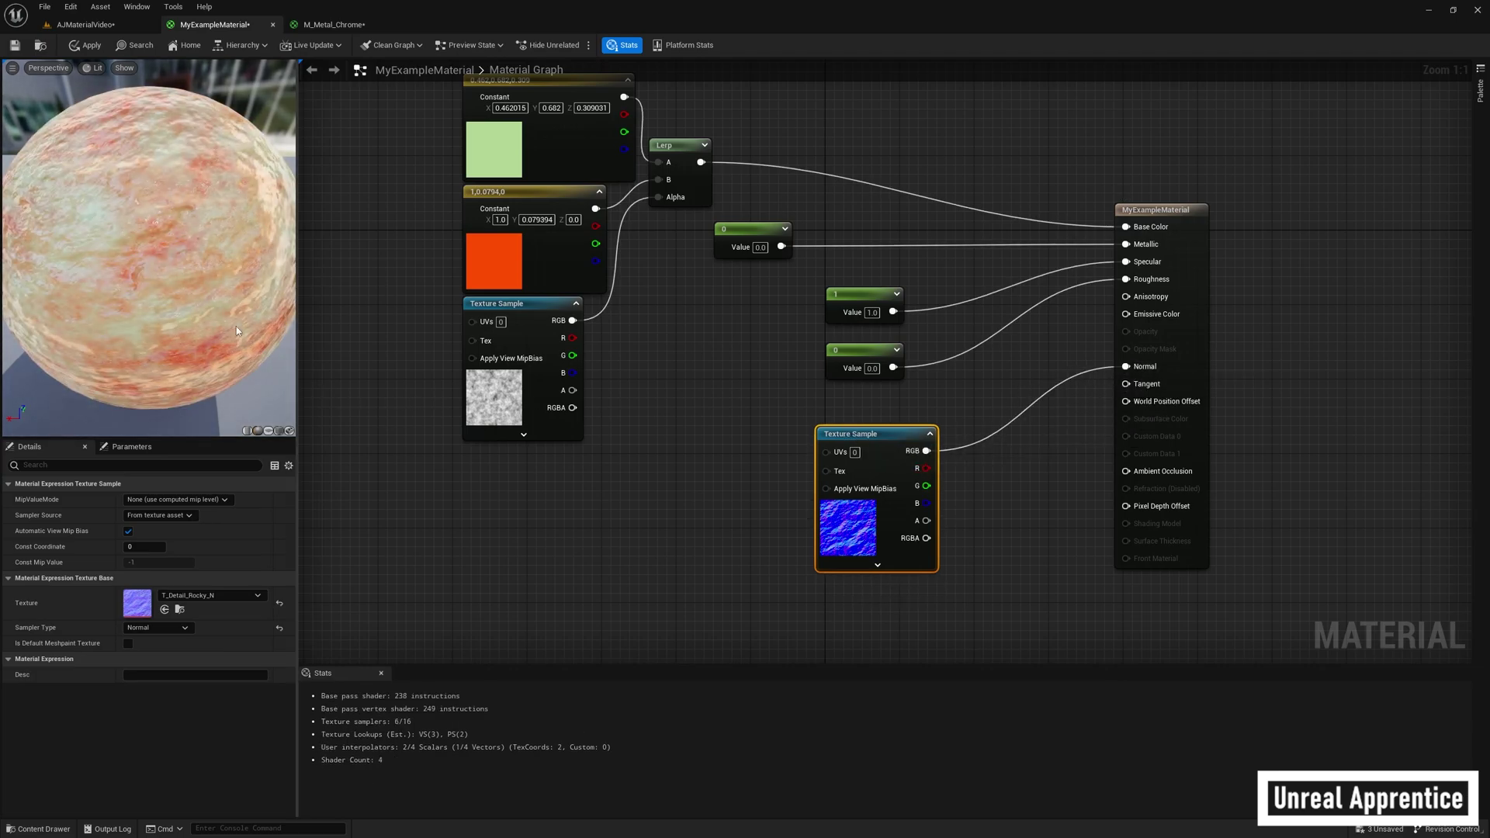
{"action": "left_click_drag", "start_coordinate": [228, 318], "coordinate": [111, 92]}
{"action": "left_click", "coordinate": [87, 45]}
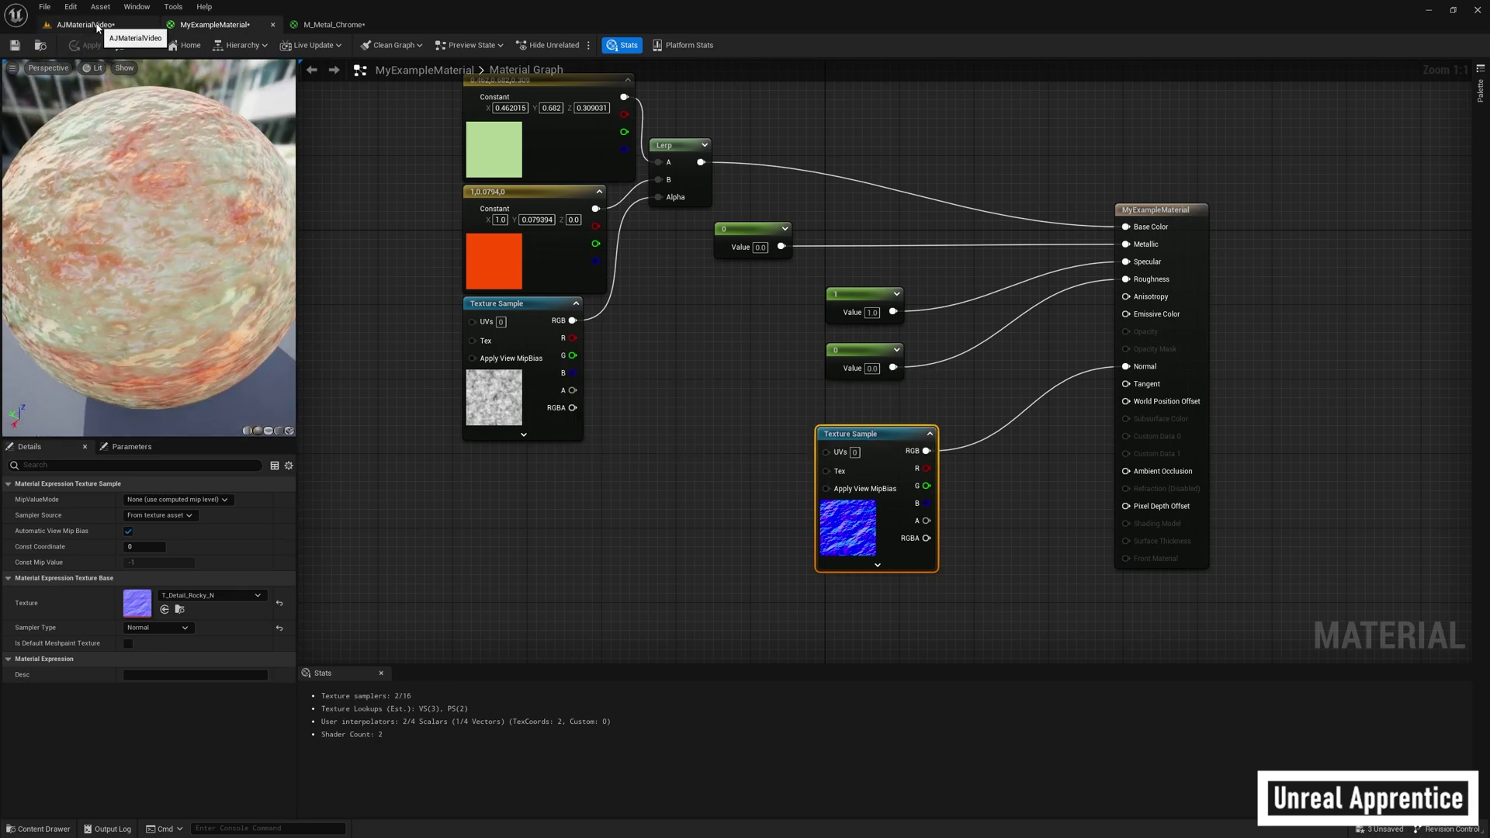
{"action": "left_click", "coordinate": [86, 24]}
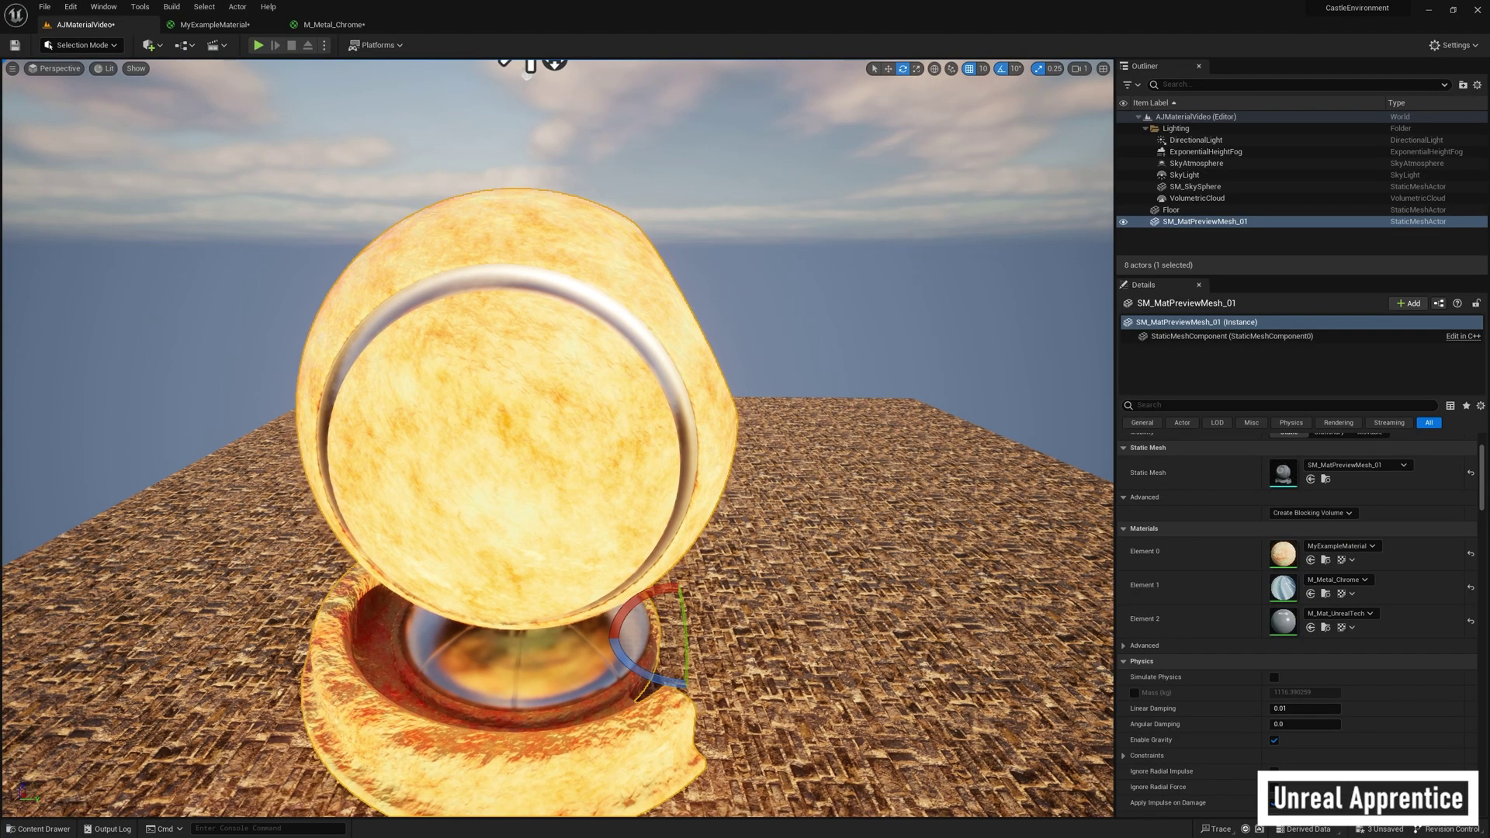
{"action": "right_click_drag", "start_coordinate": [409, 385], "coordinate": [334, 385]}
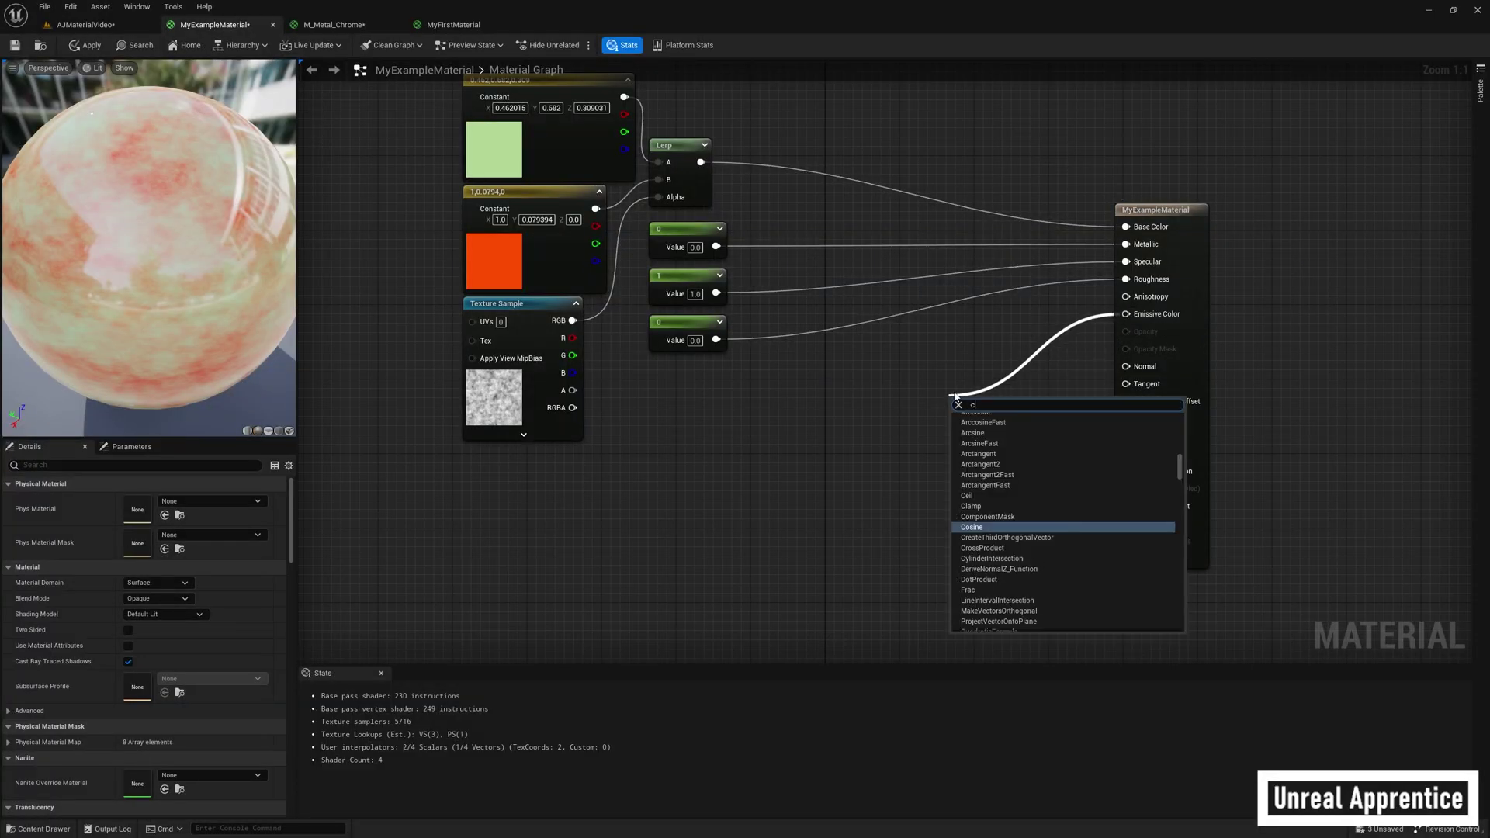
Step: Add a Constant3Vector to Emissive Color and set it to blue (0.043, 0.105, 0.49)
{"action": "type", "text": "tant3"}
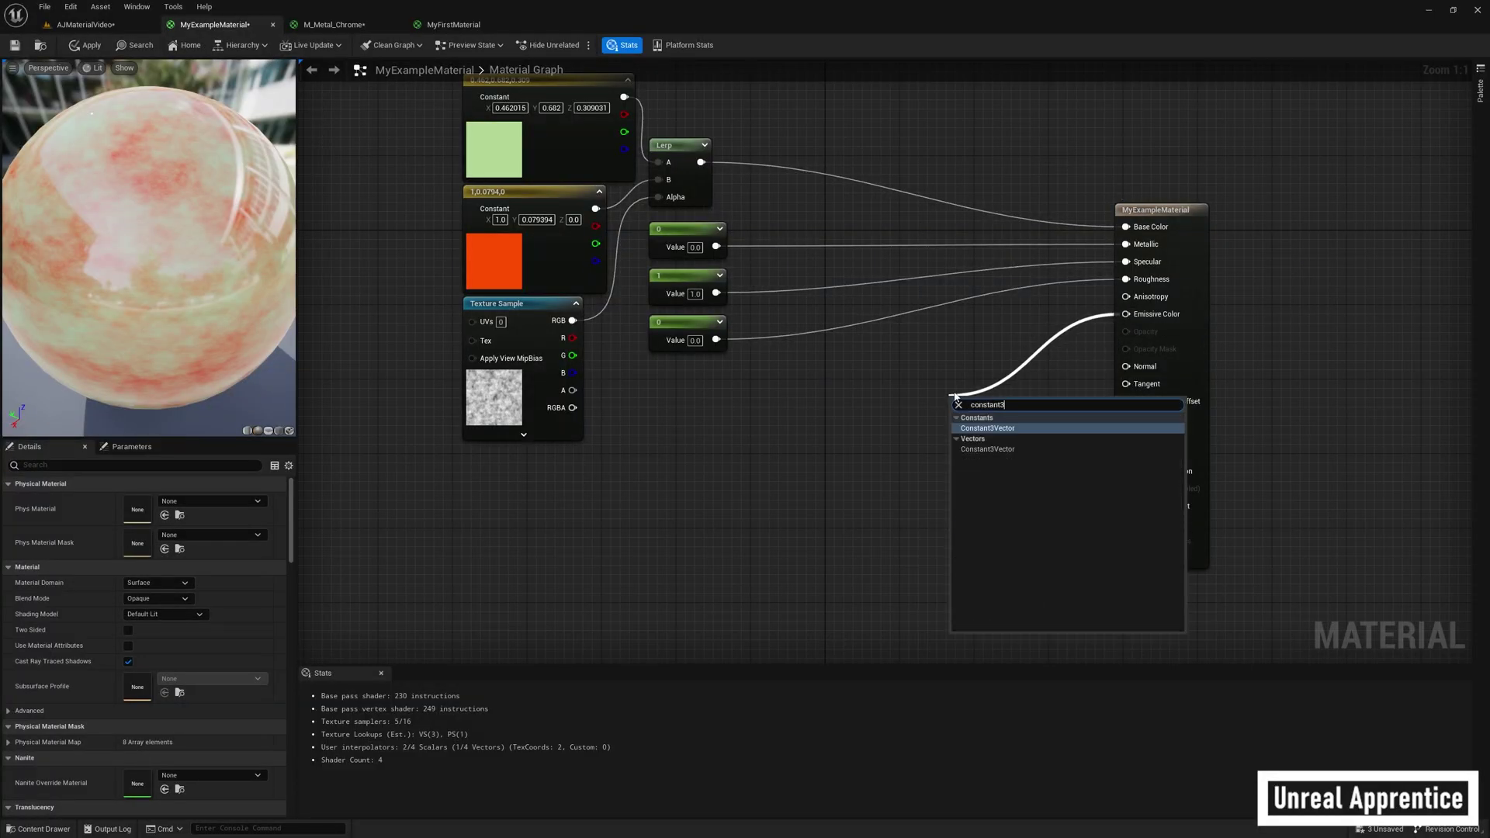
{"action": "key", "text": "Return"}
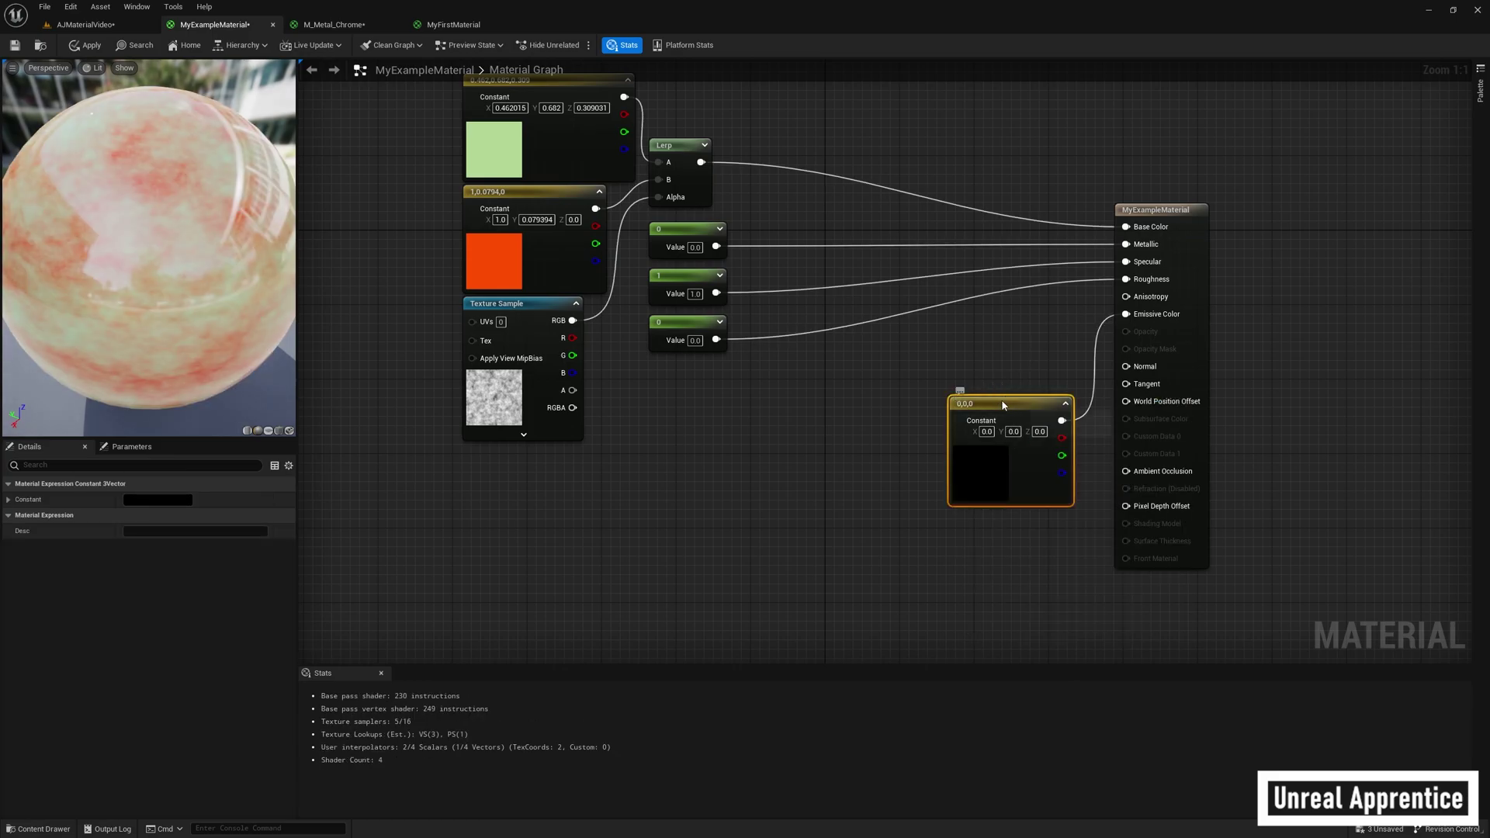
{"action": "left_click_drag", "start_coordinate": [995, 451], "coordinate": [900, 455]}
{"action": "double_click", "coordinate": [900, 466]}
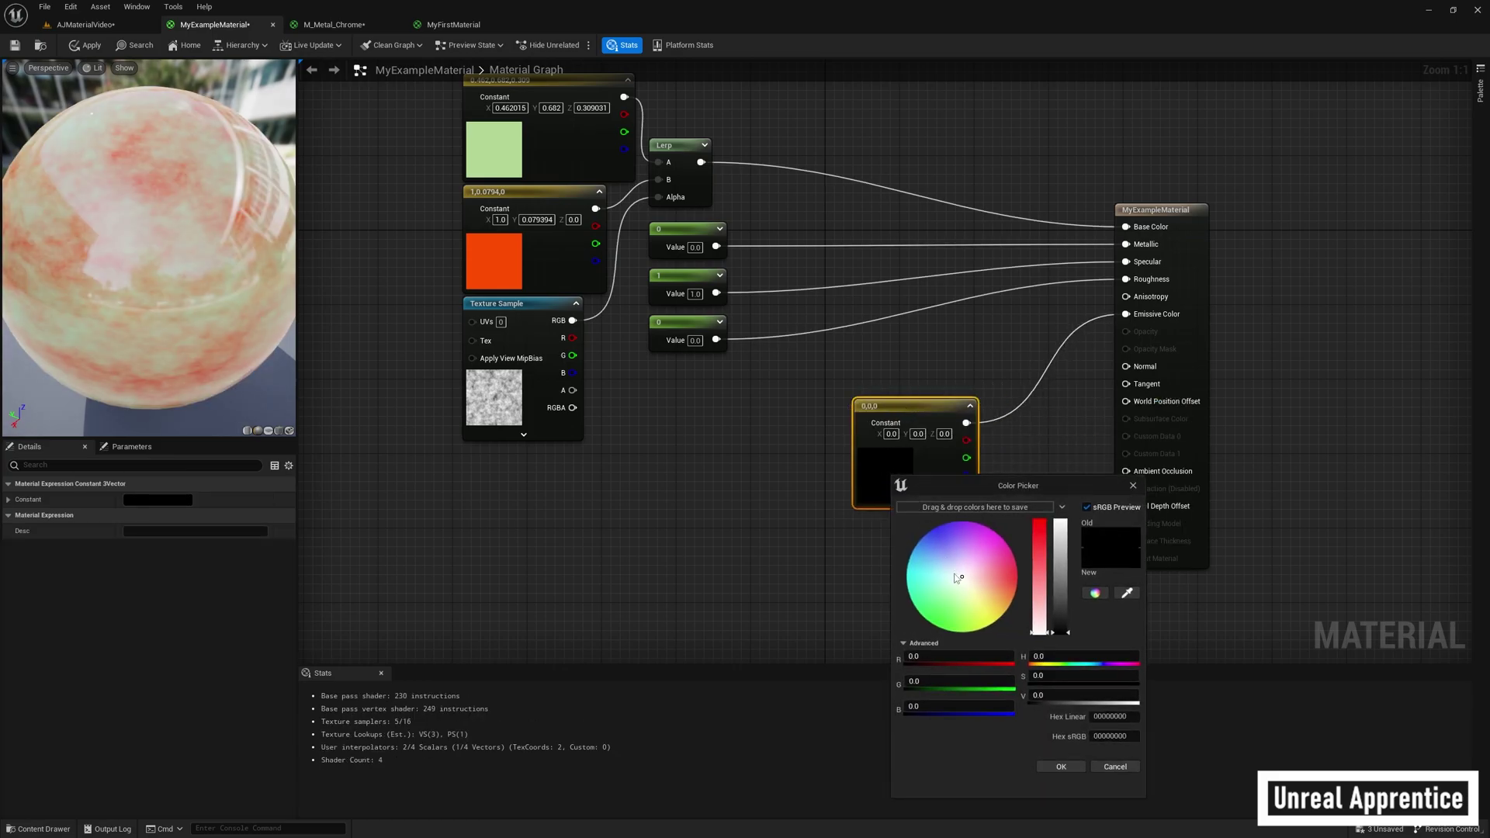
{"action": "left_click_drag", "start_coordinate": [957, 577], "coordinate": [934, 544]}
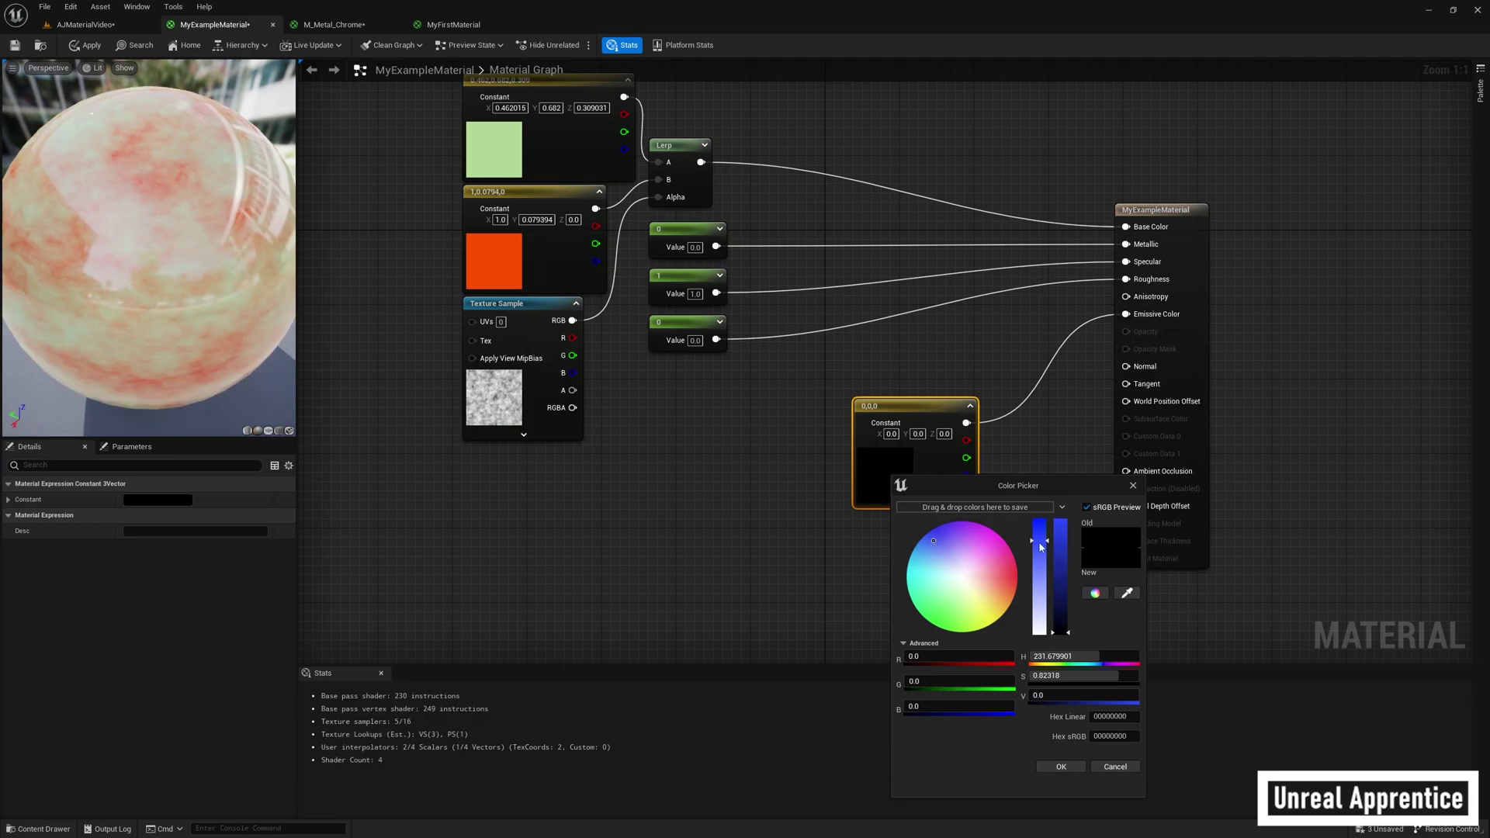
{"action": "left_click_drag", "start_coordinate": [1043, 538], "coordinate": [1043, 530]}
{"action": "left_click_drag", "start_coordinate": [1039, 695], "coordinate": [1079, 695]}
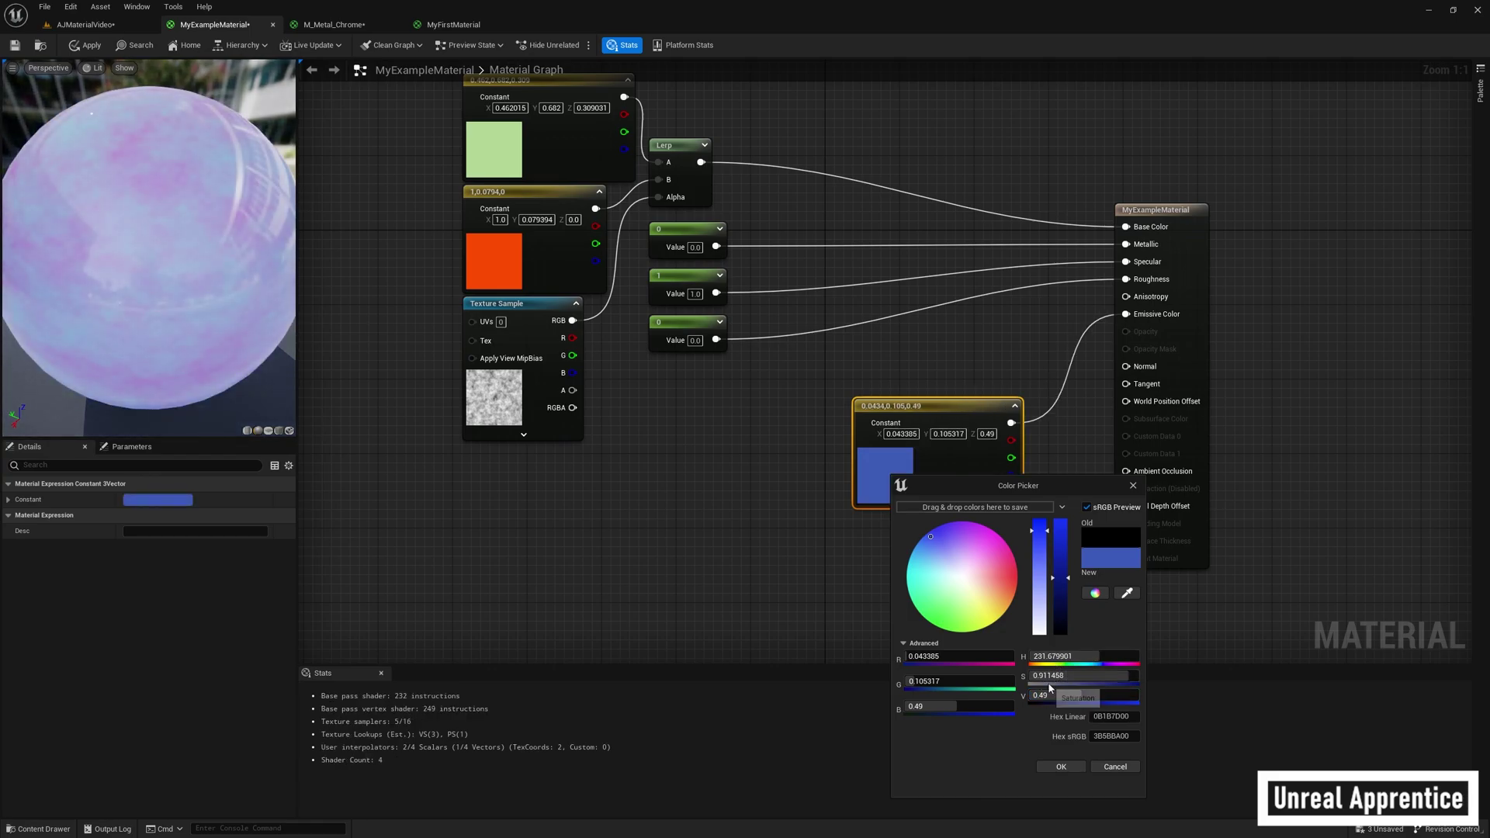
{"action": "left_click", "coordinate": [1057, 766]}
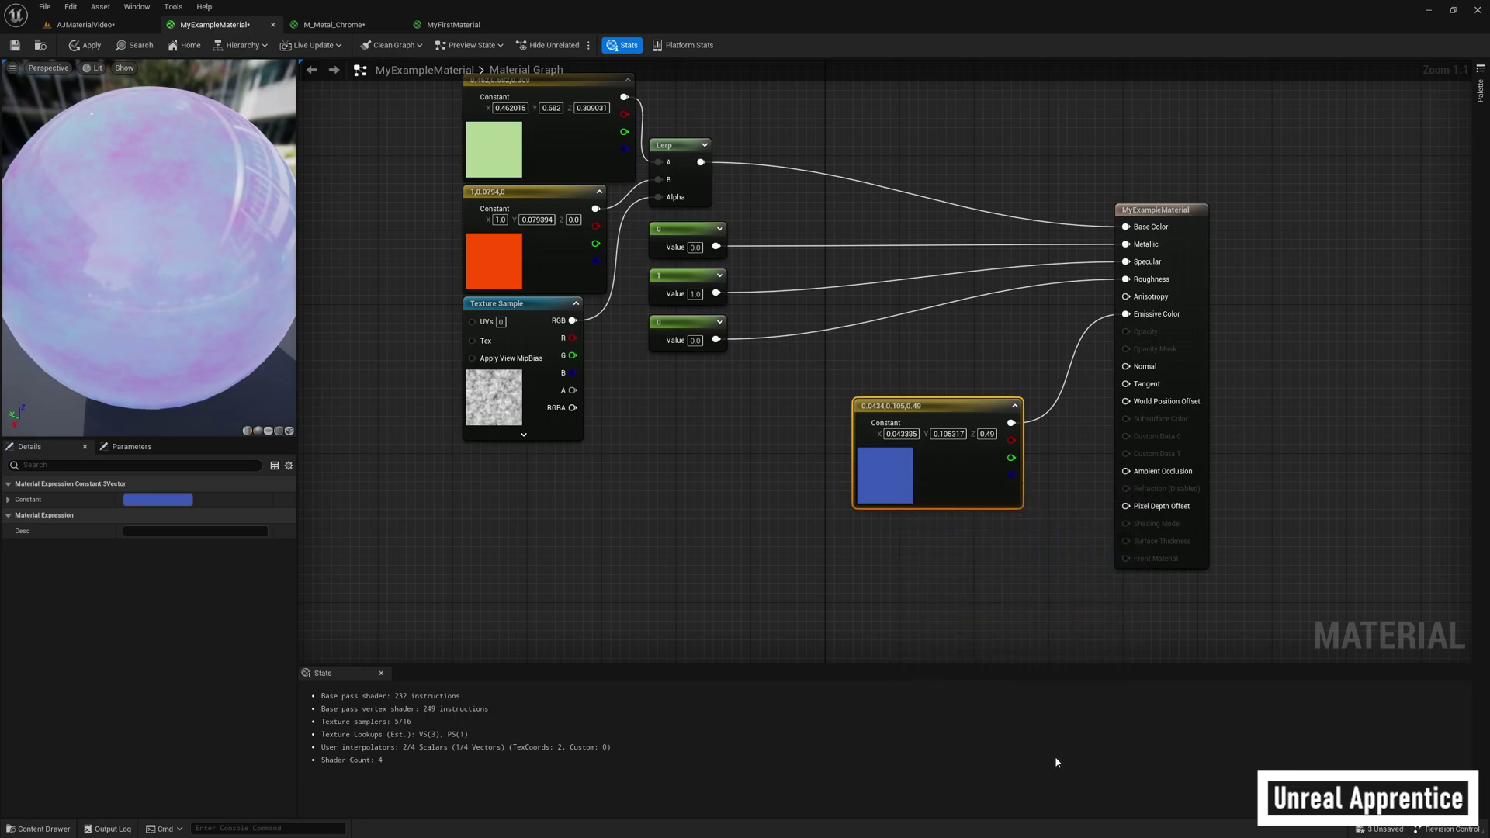
Step: Apply the material and return to the AJMaterialVideo level to see the glowing mesh
{"action": "left_click", "coordinate": [87, 45]}
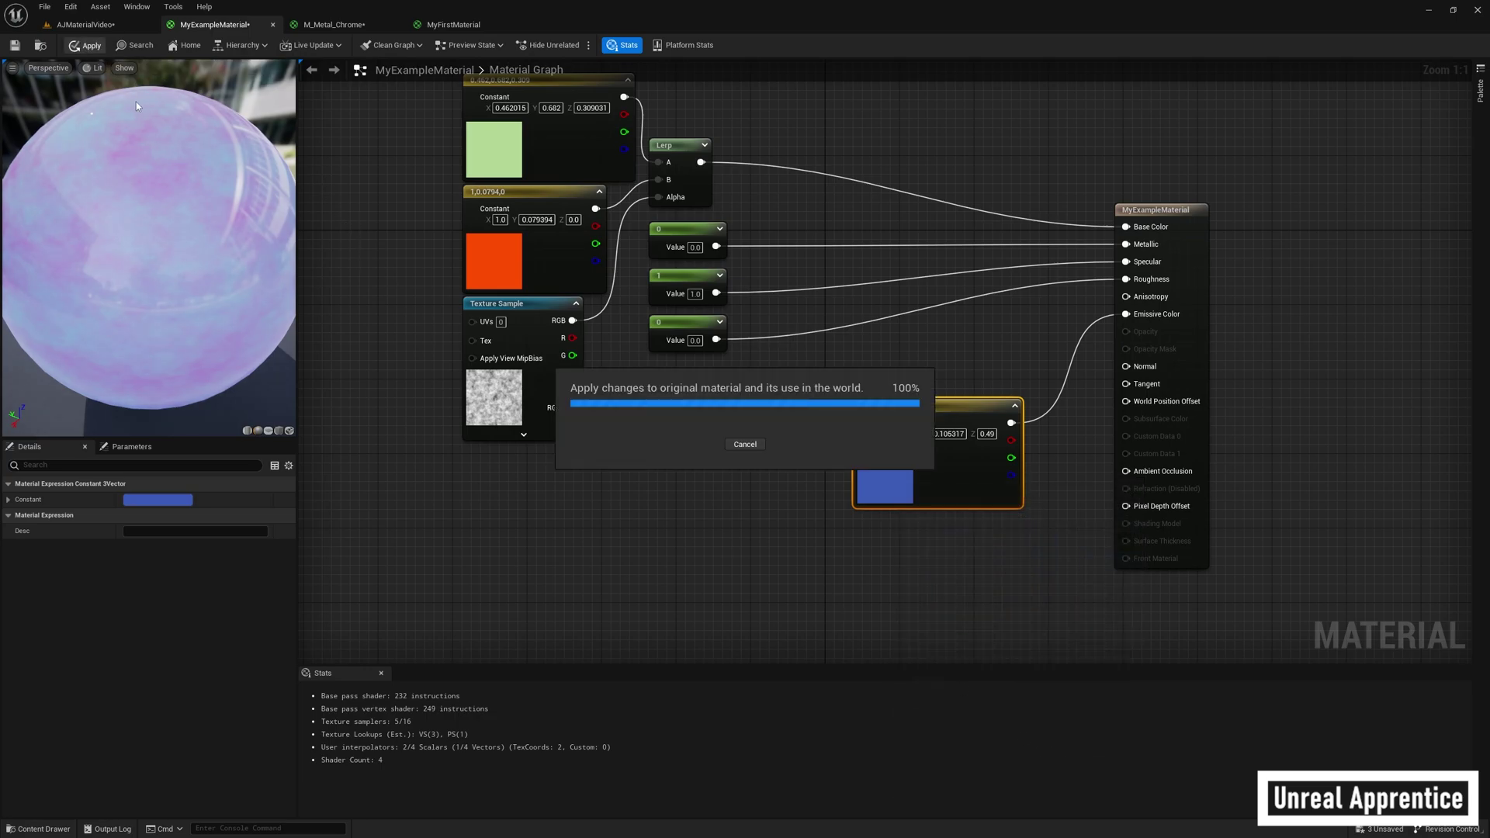
{"action": "left_click", "coordinate": [91, 30]}
{"action": "scroll", "coordinate": [590, 471], "scroll_direction": "down", "scroll_amount": 4}
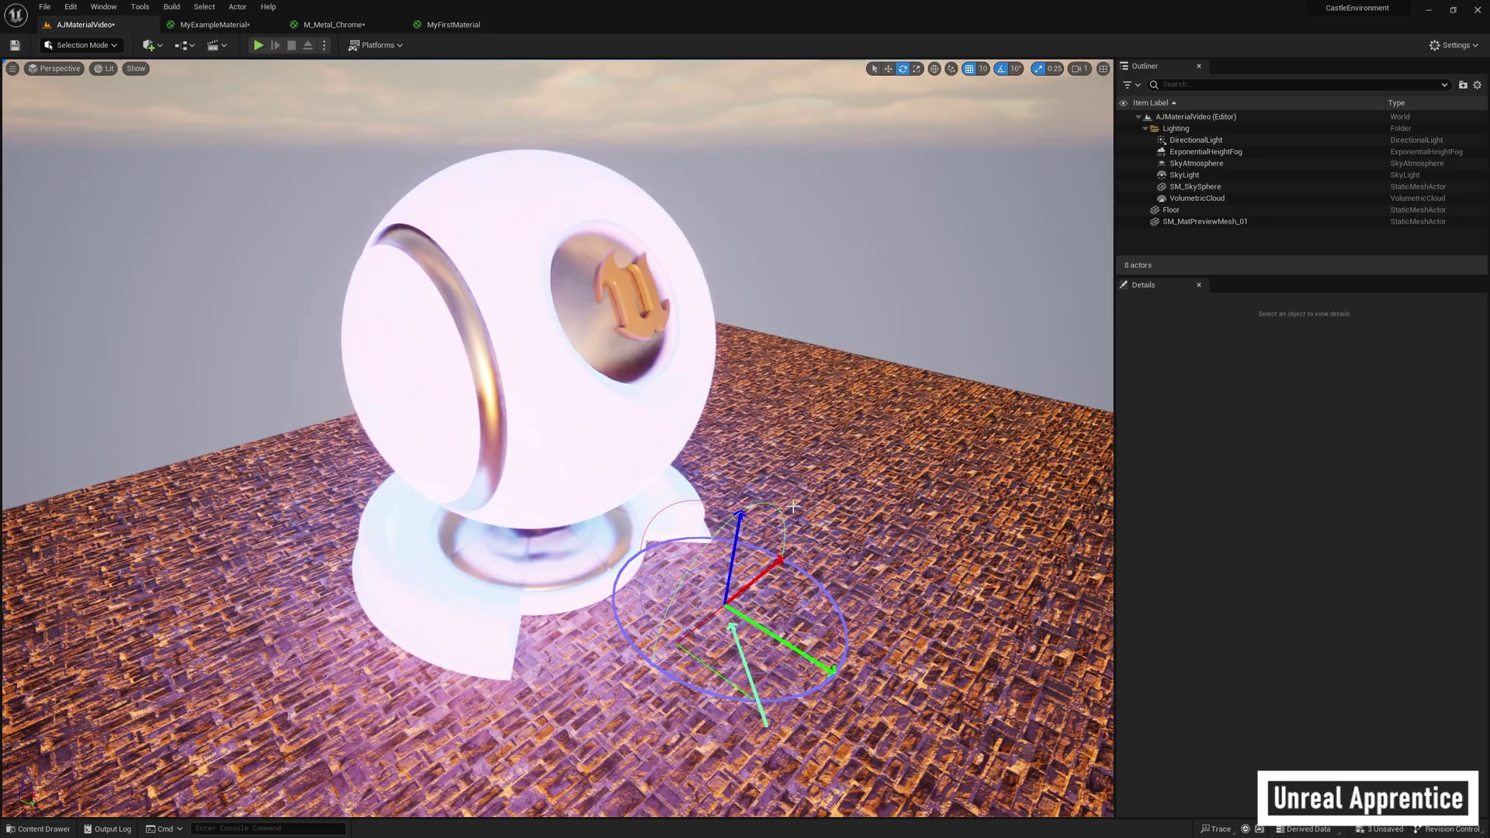
Step: Rotate the sun from bright daytime lighting back to night in the level
{"action": "left_click_drag", "start_coordinate": [770, 540], "coordinate": [785, 501]}
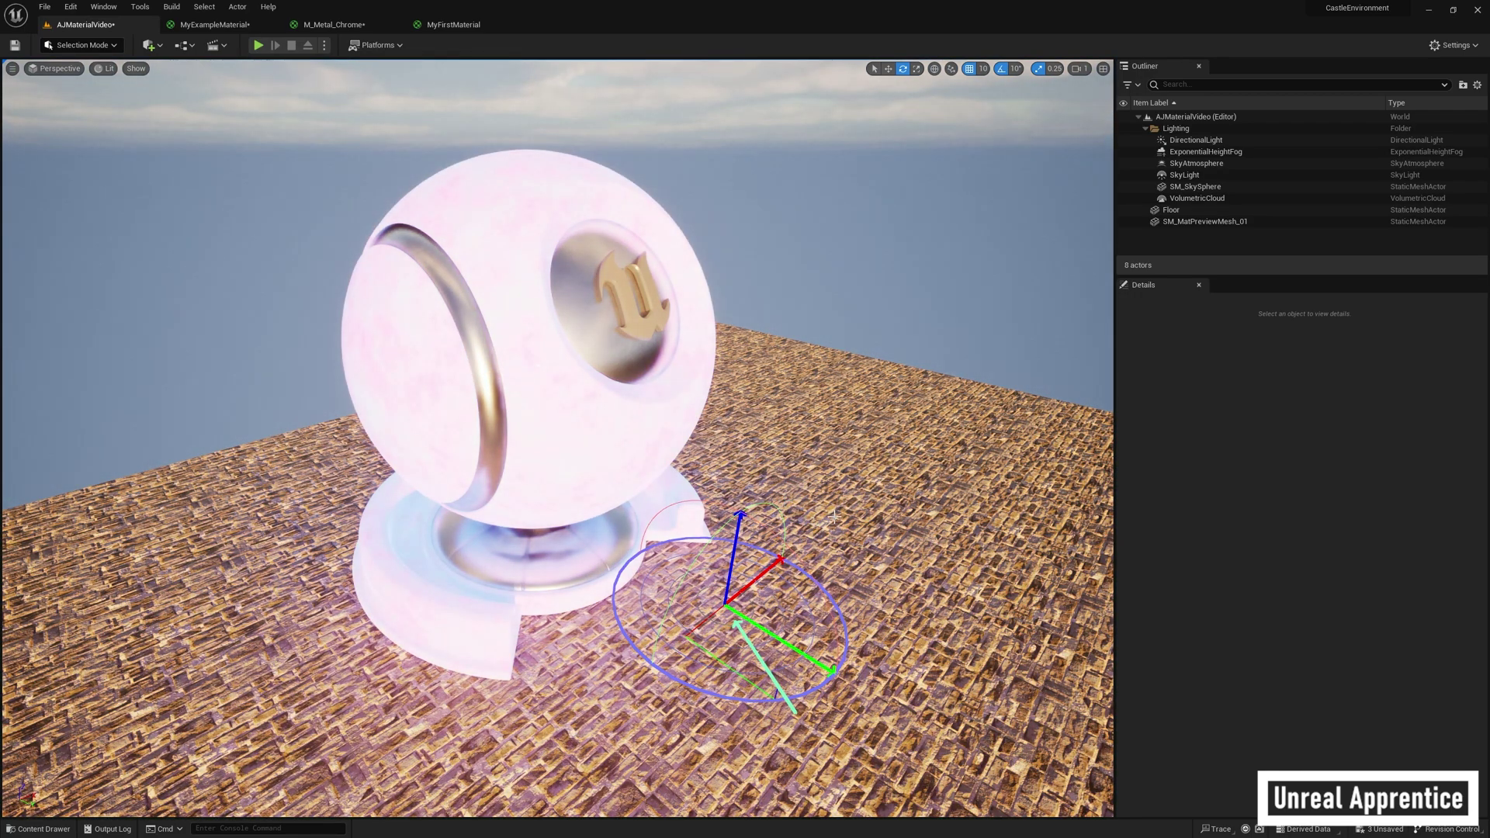
{"action": "left_click_drag", "start_coordinate": [898, 481], "coordinate": [916, 496]}
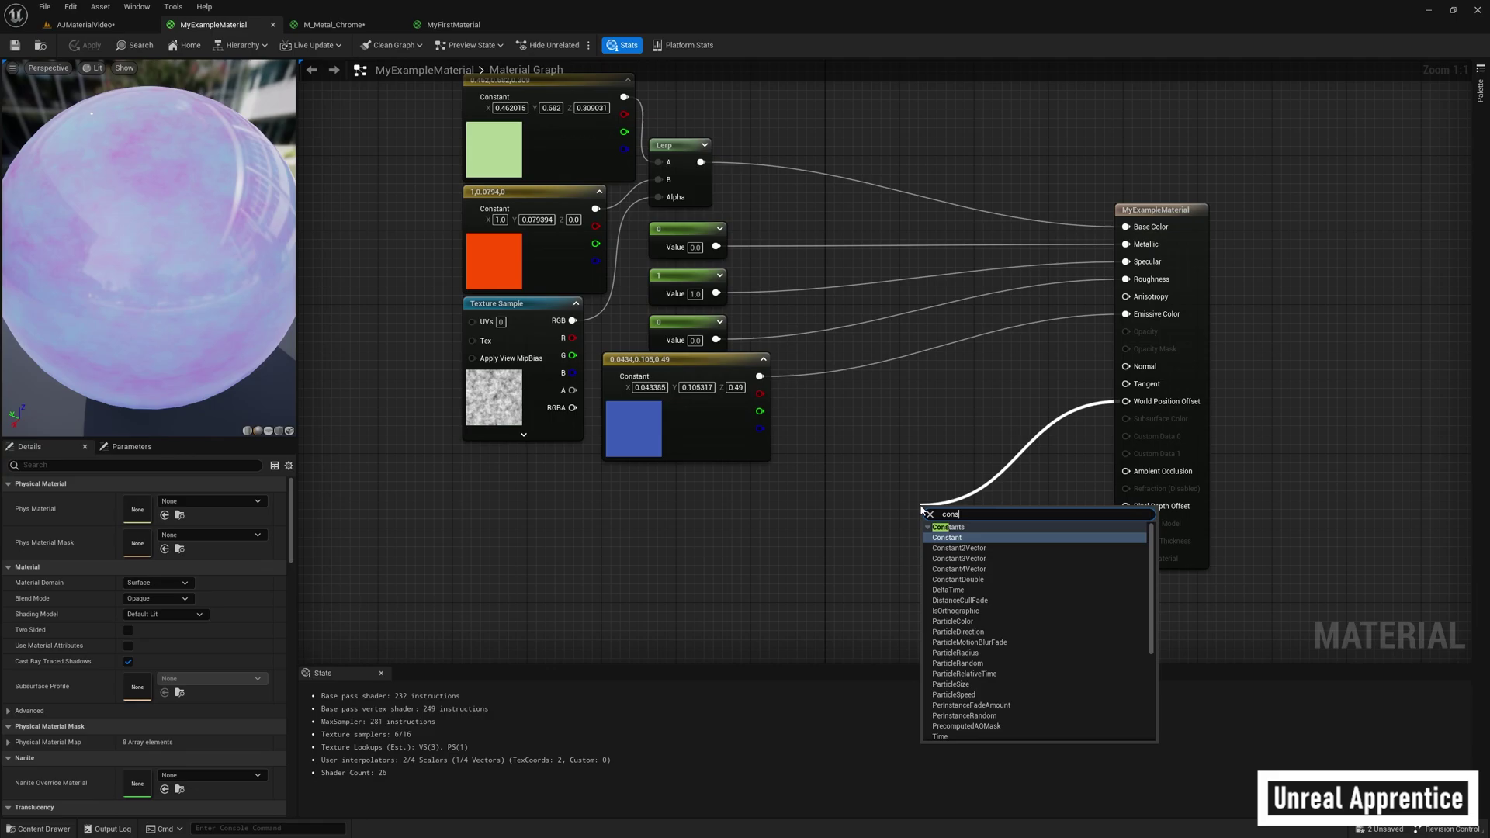
Step: Wire a Constant4Vector into World Position Offset with its R value set to 50
{"action": "type", "text": "tant4vector"}
{"action": "left_click", "coordinate": [973, 559]}
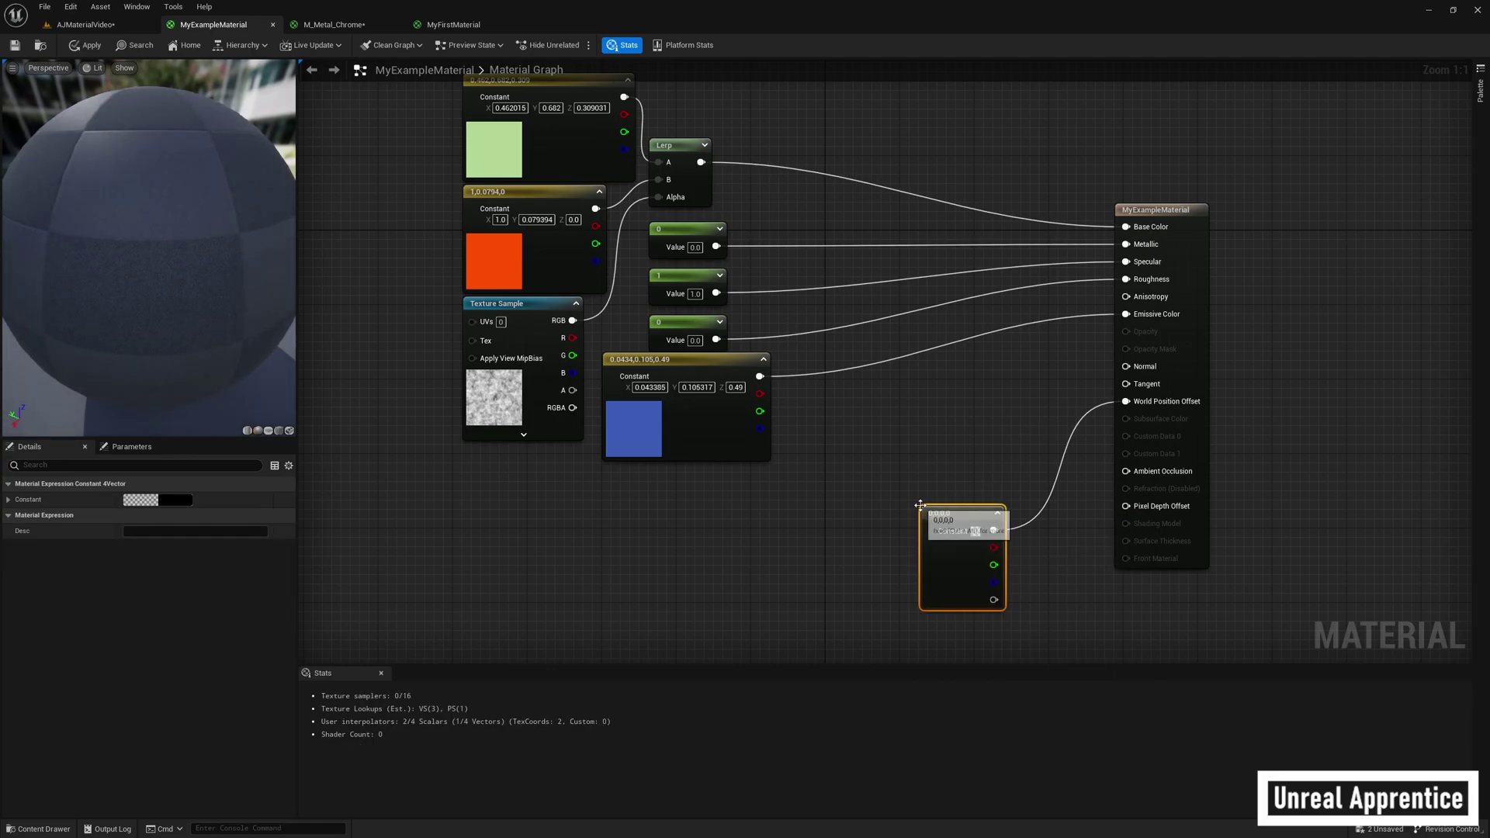
{"action": "double_click", "coordinate": [973, 558]}
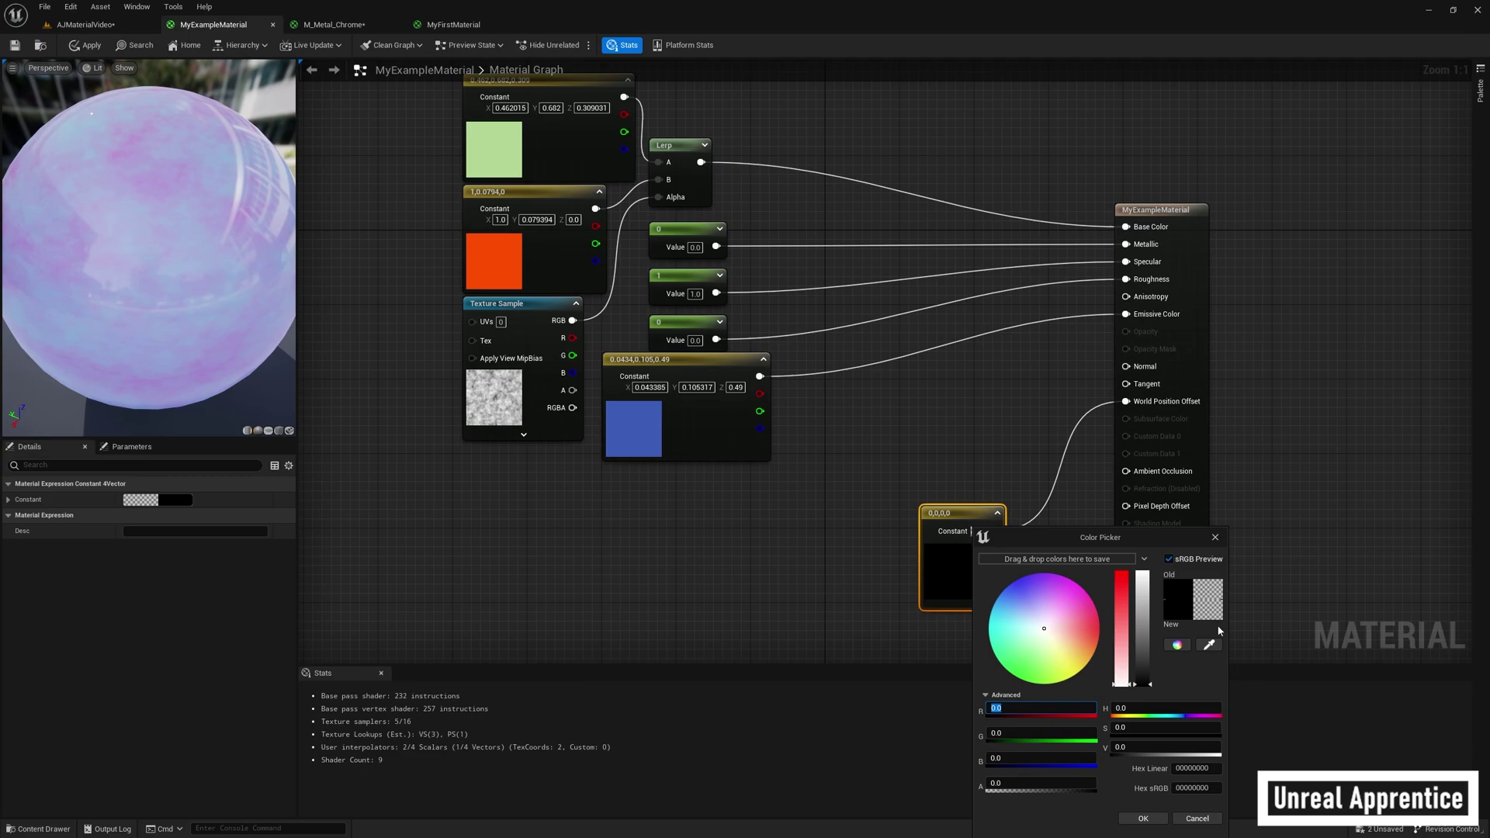
{"action": "type", "text": "50"}
{"action": "key", "text": "Return"}
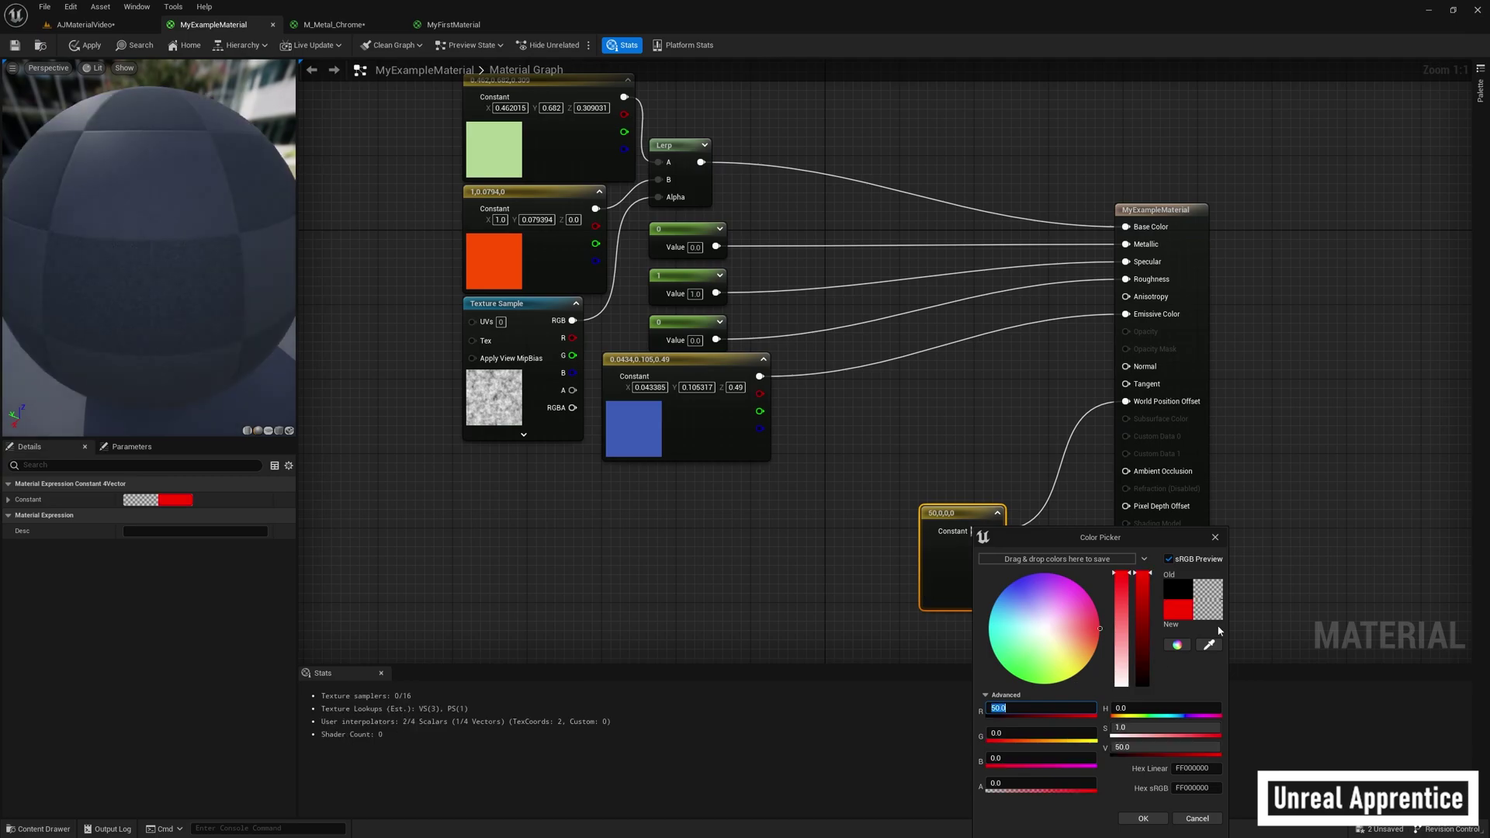
{"action": "right_click", "coordinate": [787, 554]}
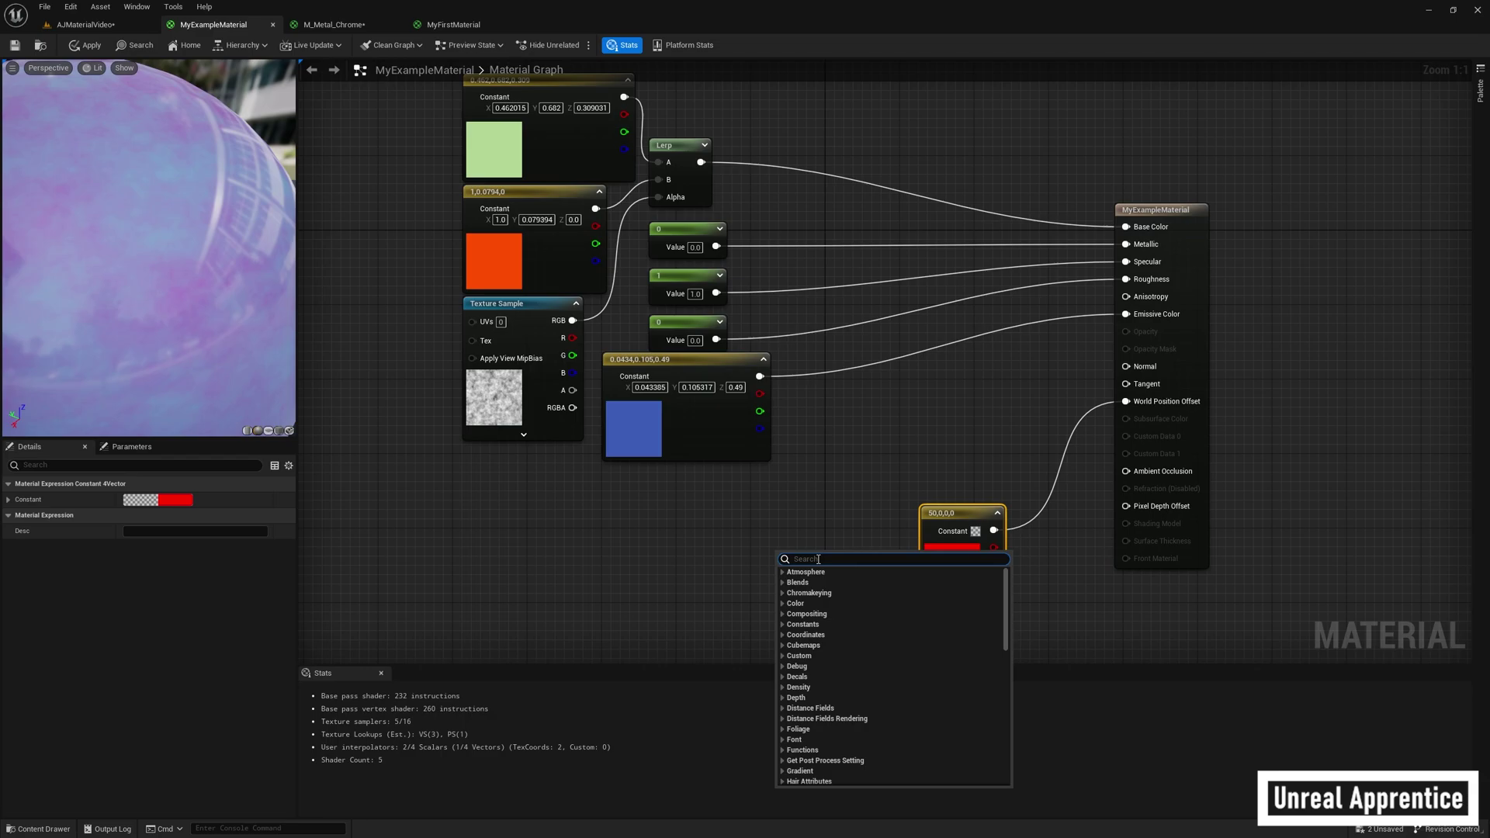
Step: Add a Time node and a Sine node that takes Time as its input
{"action": "type", "text": "Time"}
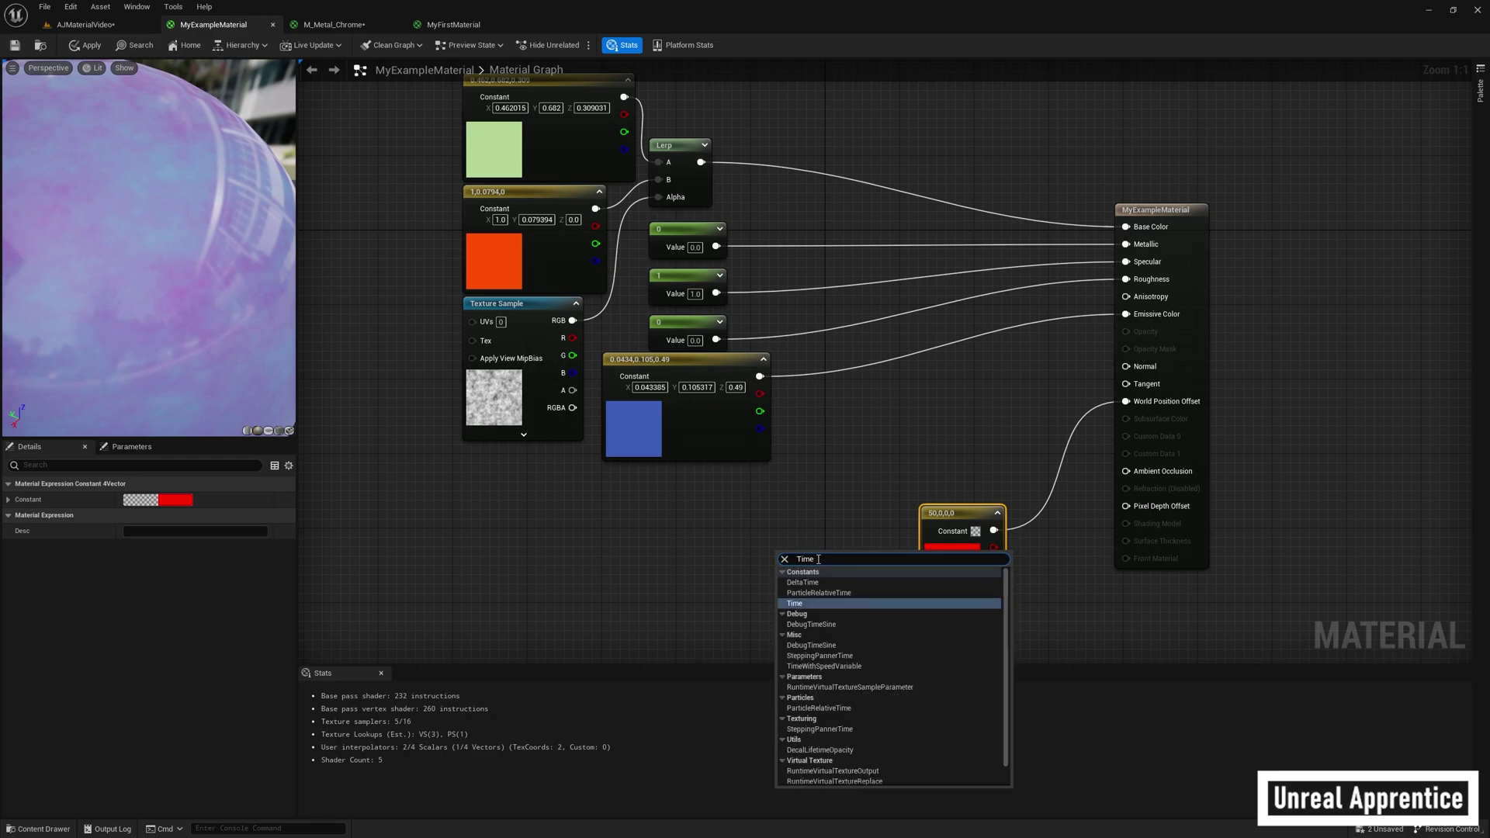
{"action": "key", "text": "Return"}
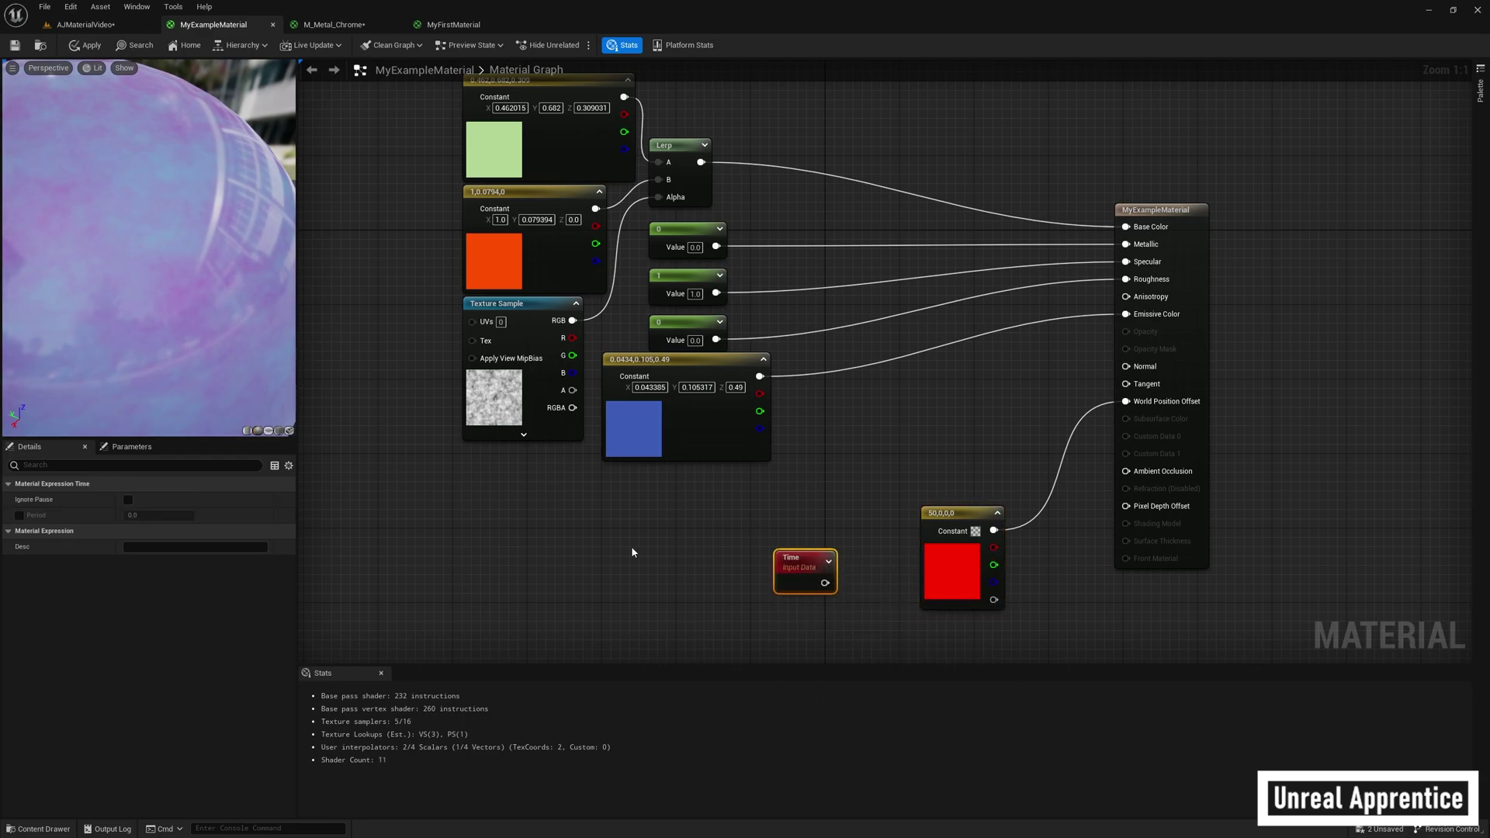
{"action": "right_click", "coordinate": [652, 545]}
{"action": "type", "text": "Sine"}
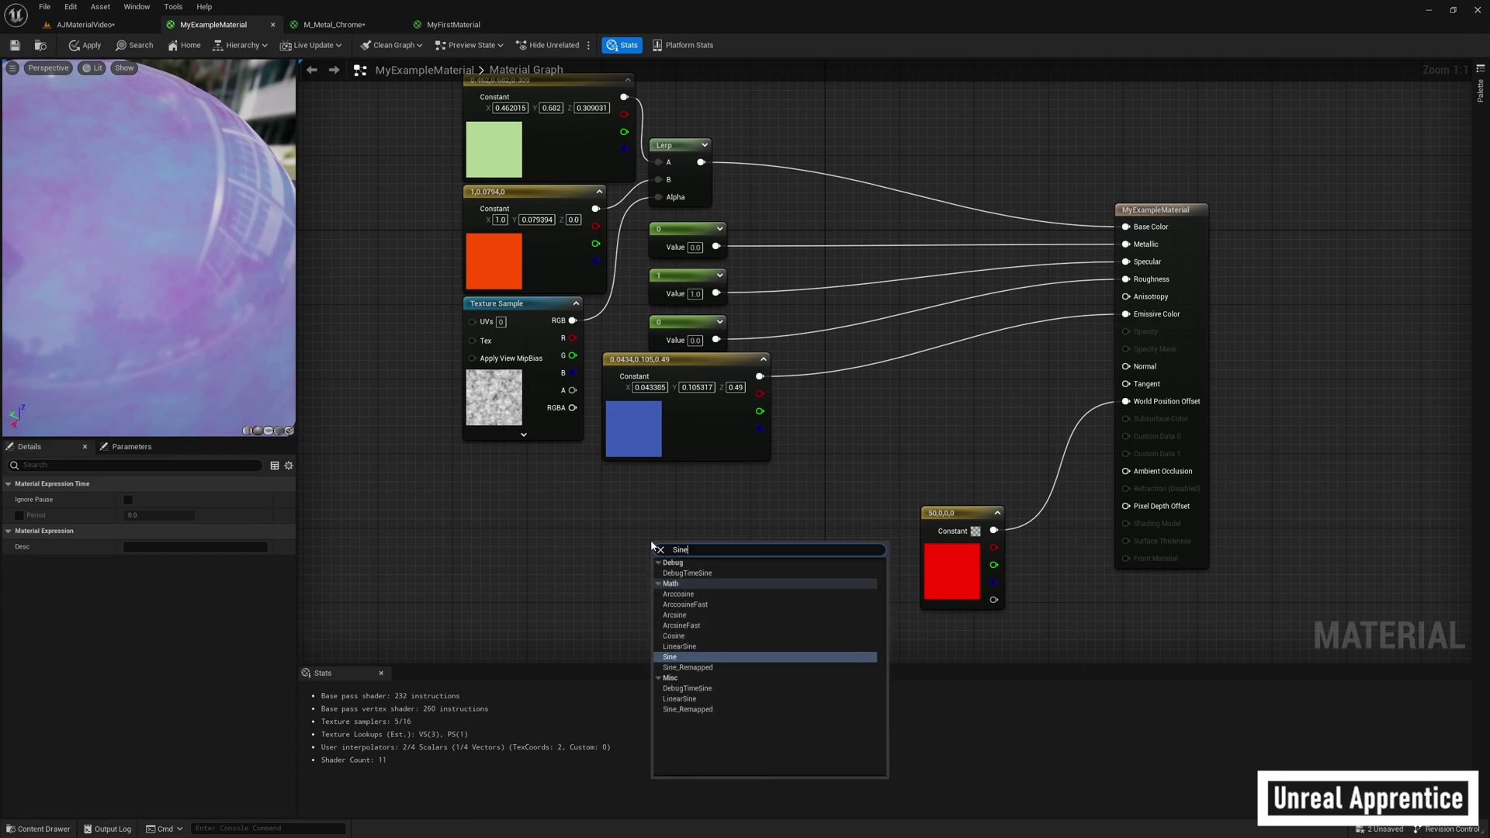
{"action": "key", "text": "Return"}
{"action": "left_click_drag", "start_coordinate": [668, 554], "coordinate": [776, 555]}
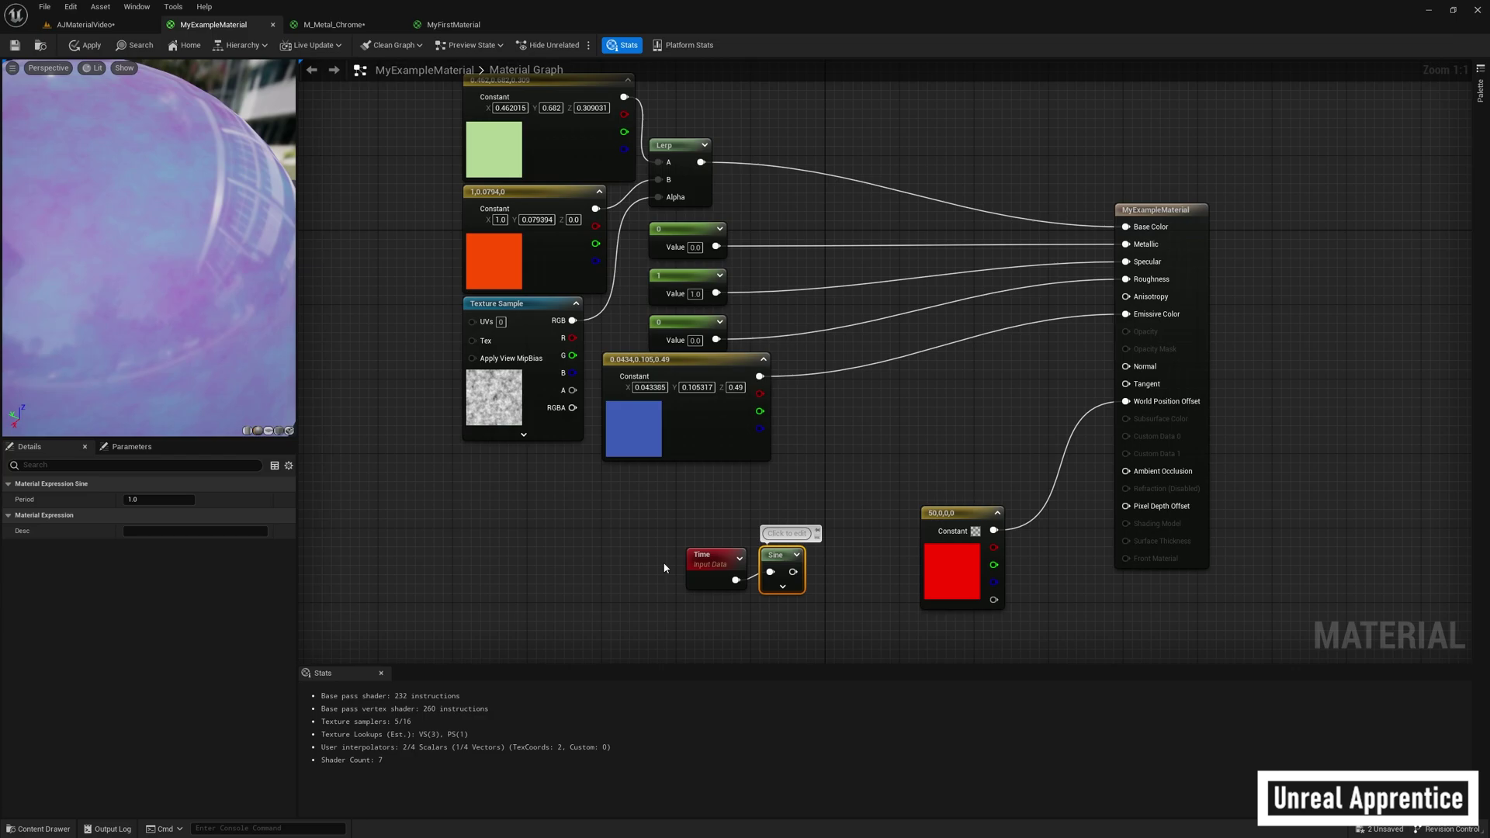
Step: Add a Multiply node with Sine in input B and the red constant in input A
{"action": "right_click", "coordinate": [1065, 610]}
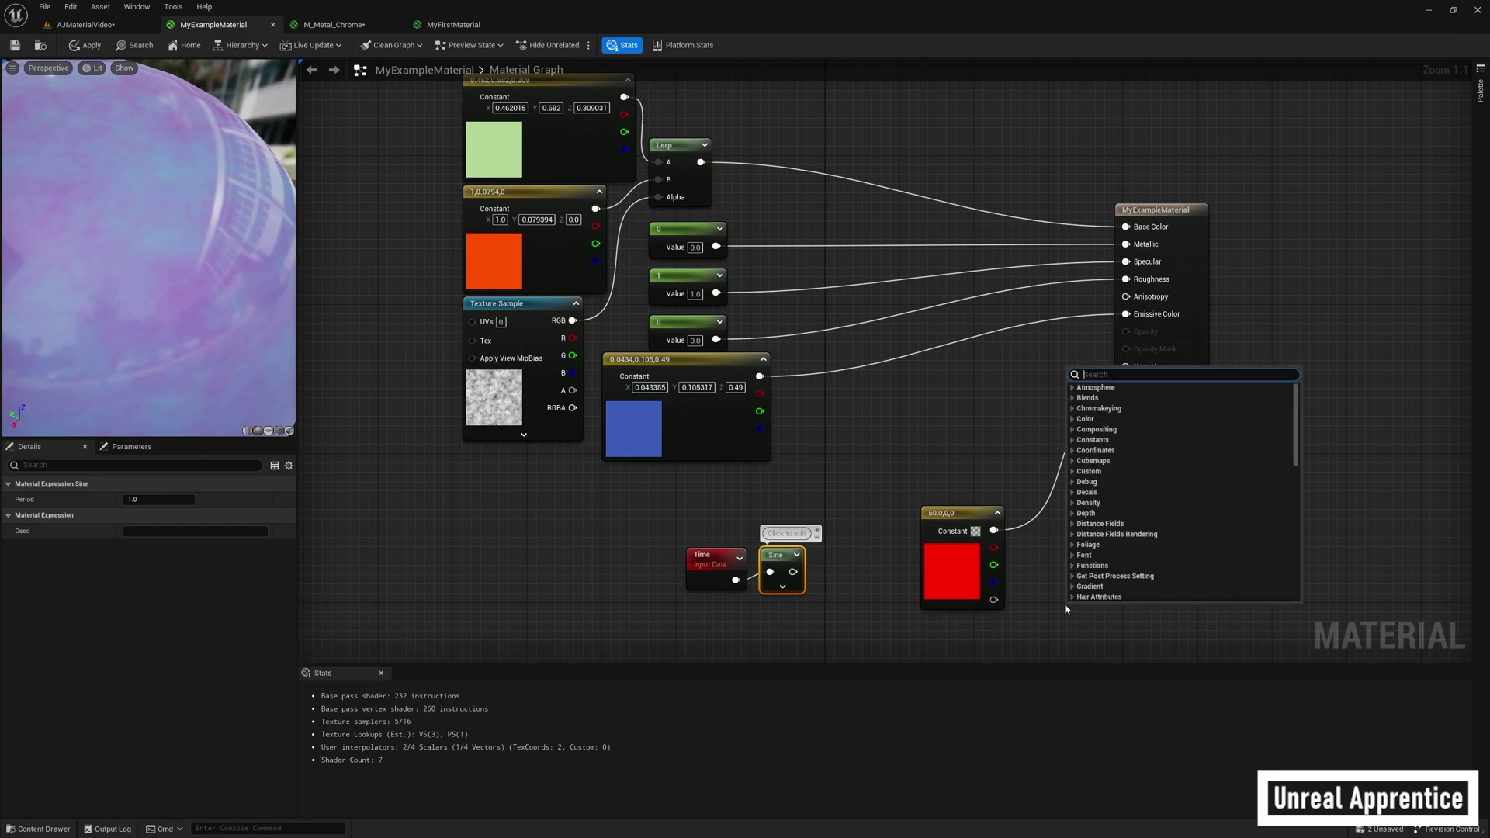
{"action": "type", "text": "multiply"}
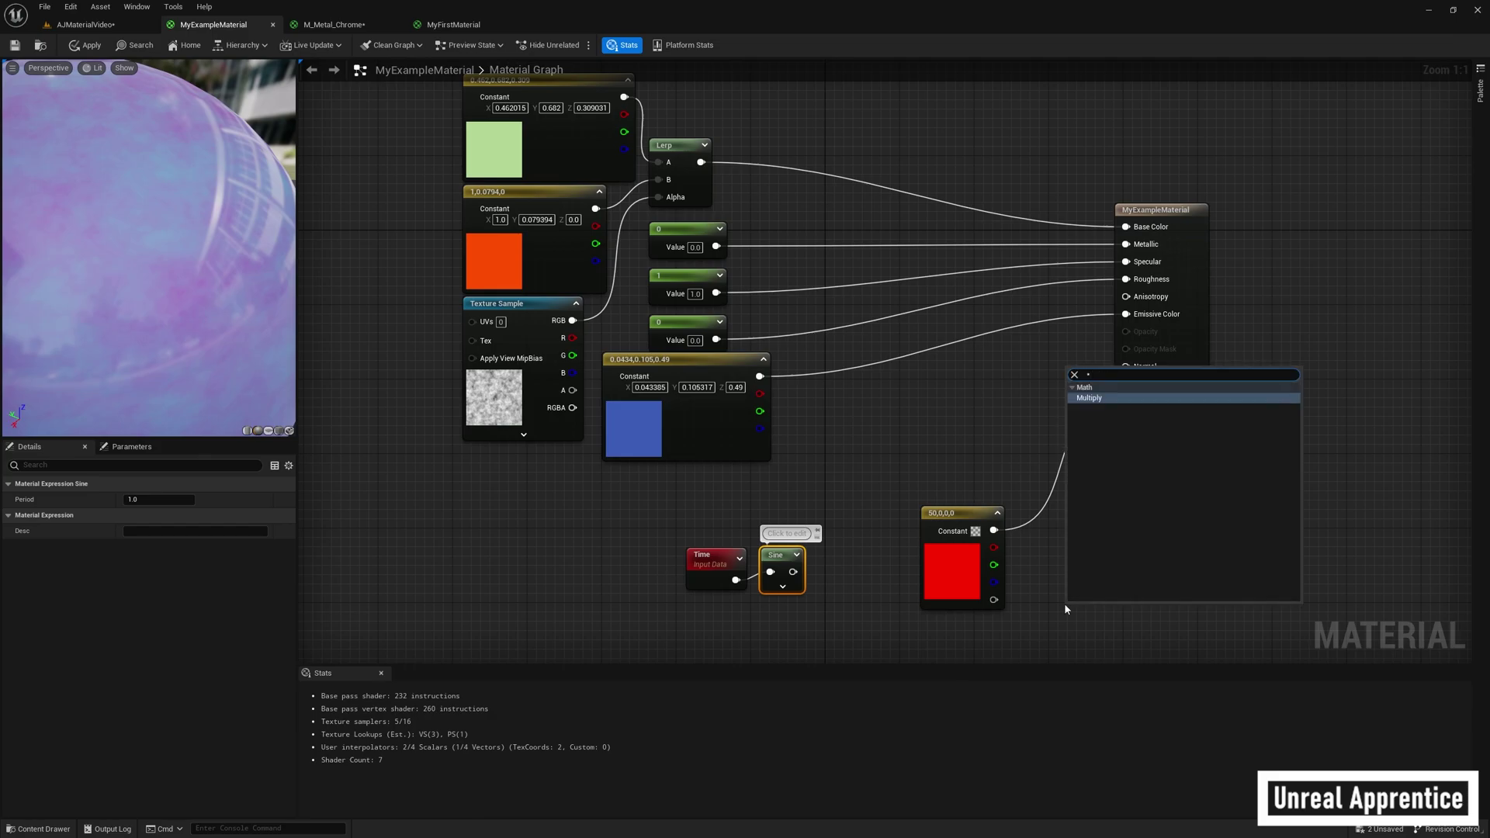
{"action": "key", "text": "Return"}
{"action": "left_click_drag", "start_coordinate": [791, 574], "coordinate": [1061, 622]}
{"action": "left_click", "coordinate": [939, 505]}
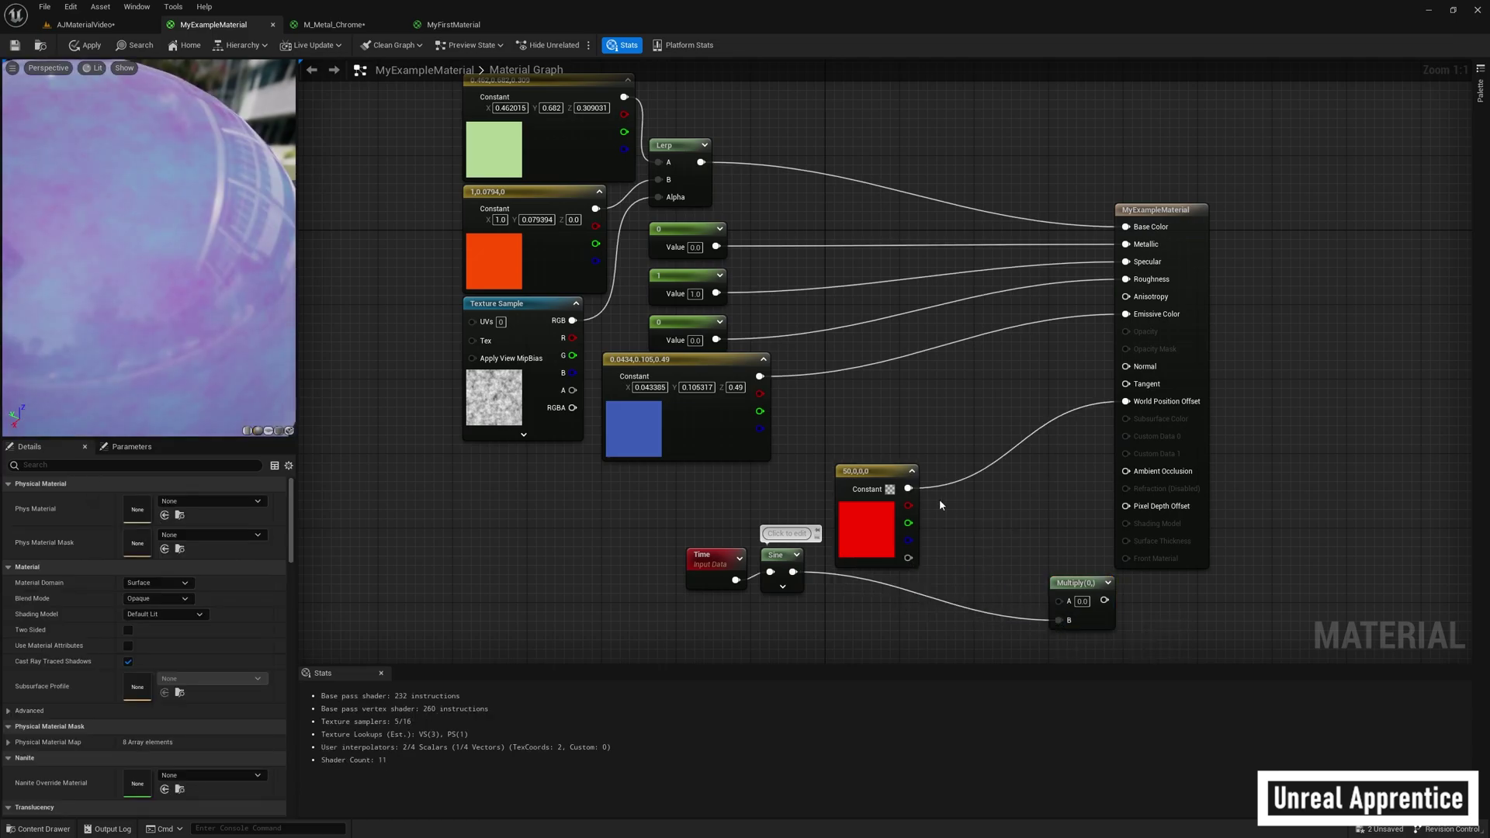
{"action": "left_click_drag", "start_coordinate": [902, 493], "coordinate": [933, 486]}
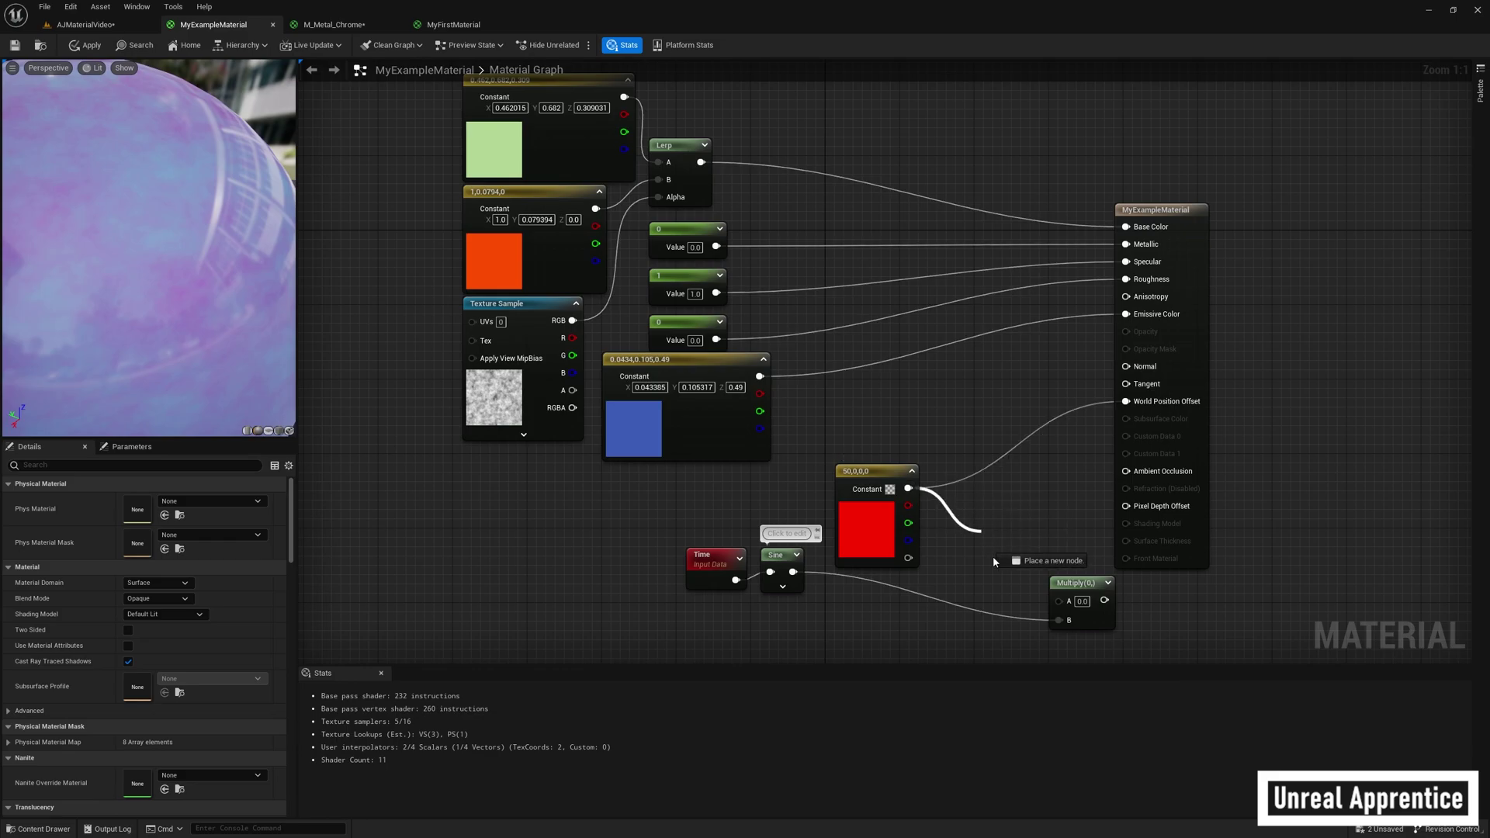
{"action": "left_click_drag", "start_coordinate": [994, 560], "coordinate": [1125, 403]}
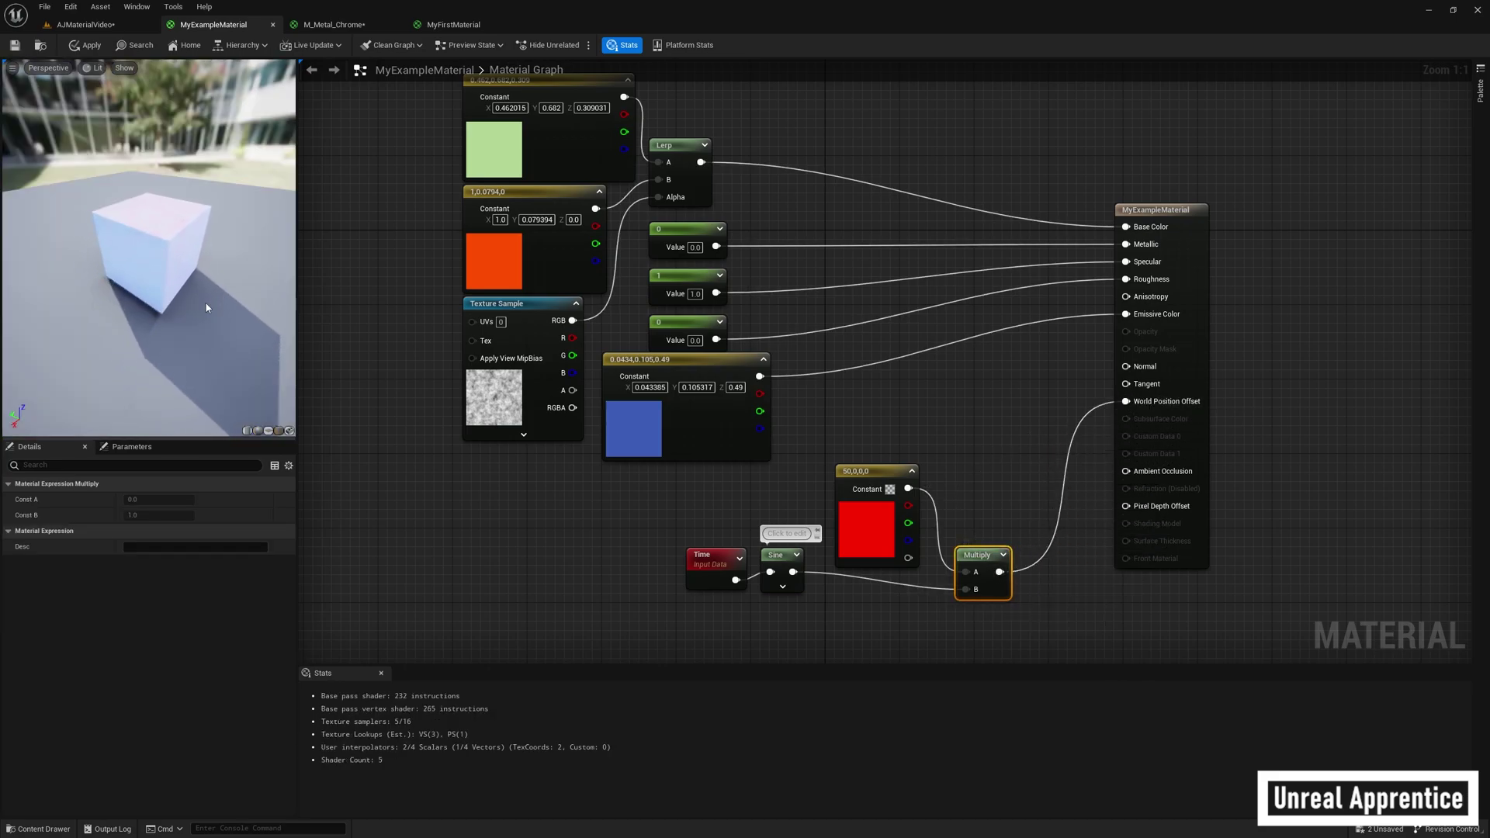
Step: Apply the material changes and return to the AJMaterialVideo level viewport
{"action": "left_click", "coordinate": [92, 49]}
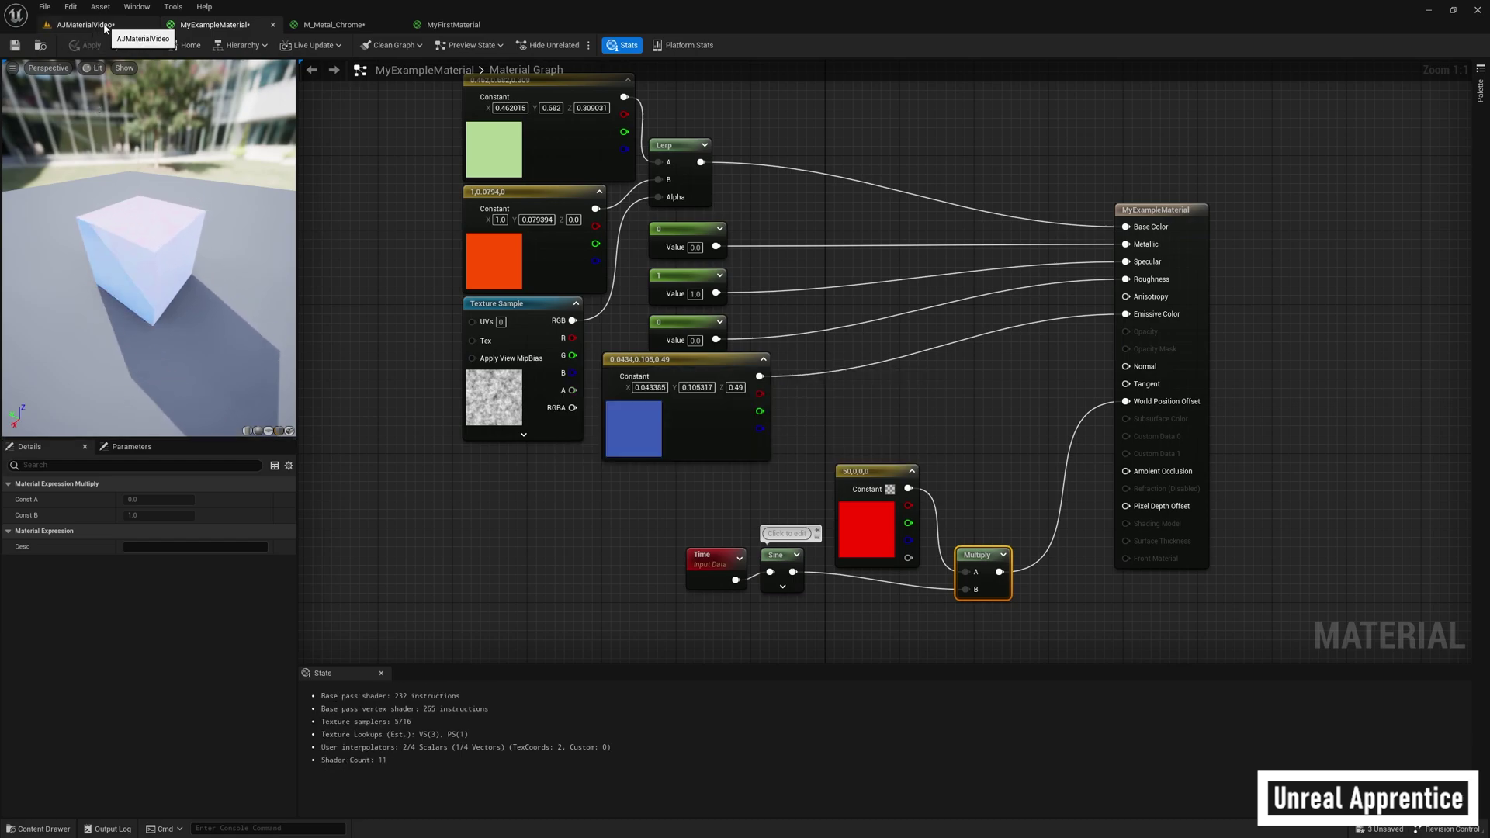
{"action": "left_click", "coordinate": [105, 29]}
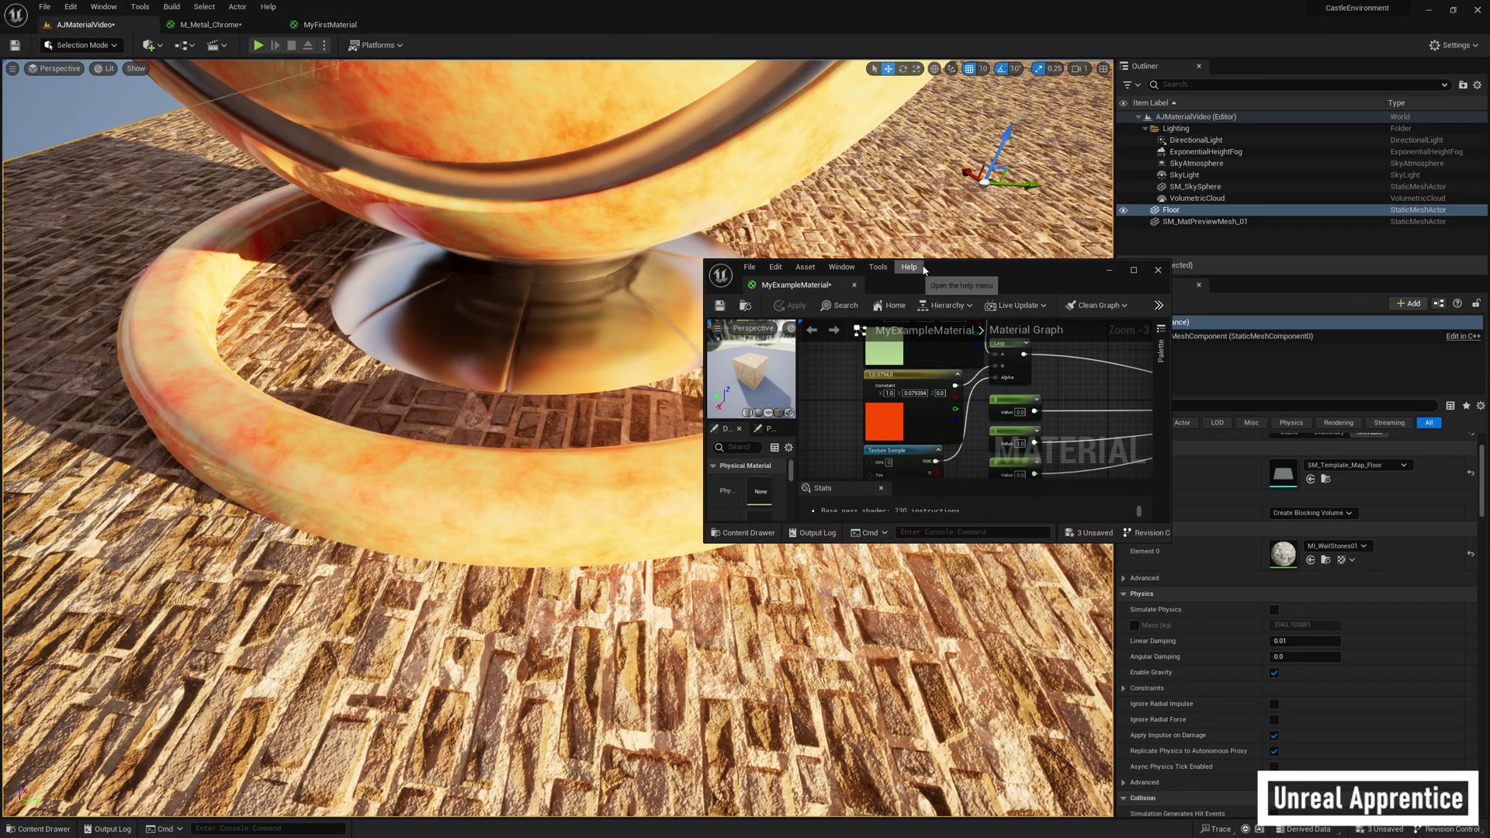
Step: Lower the Floor to reveal the pedestal, then add ScalarParameter and DitherTemporalAA nodes
{"action": "right_click_drag", "start_coordinate": [557, 434], "coordinate": [557, 435]}
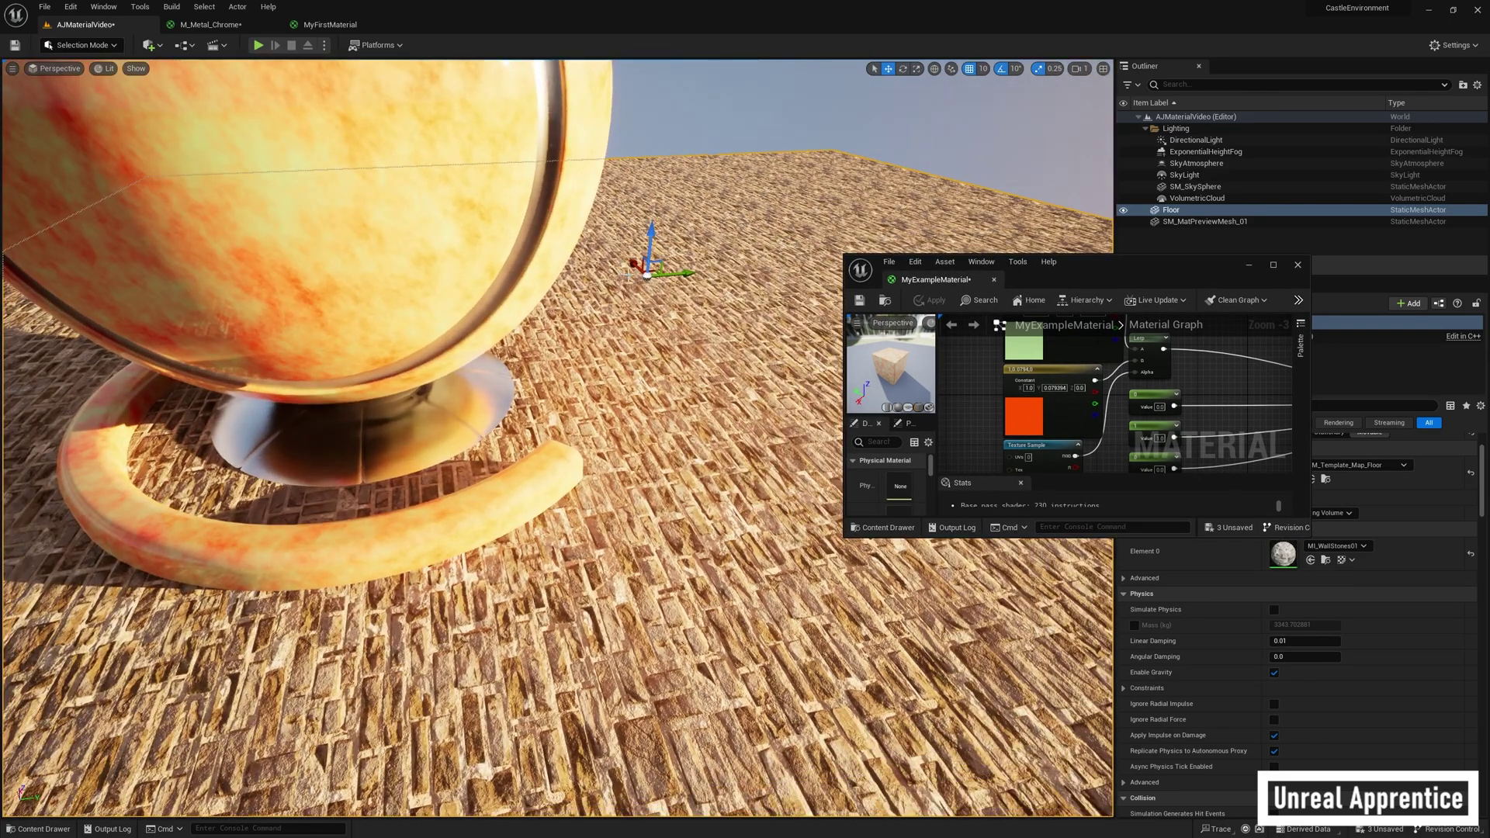
{"action": "left_click_drag", "start_coordinate": [650, 233], "coordinate": [639, 247]}
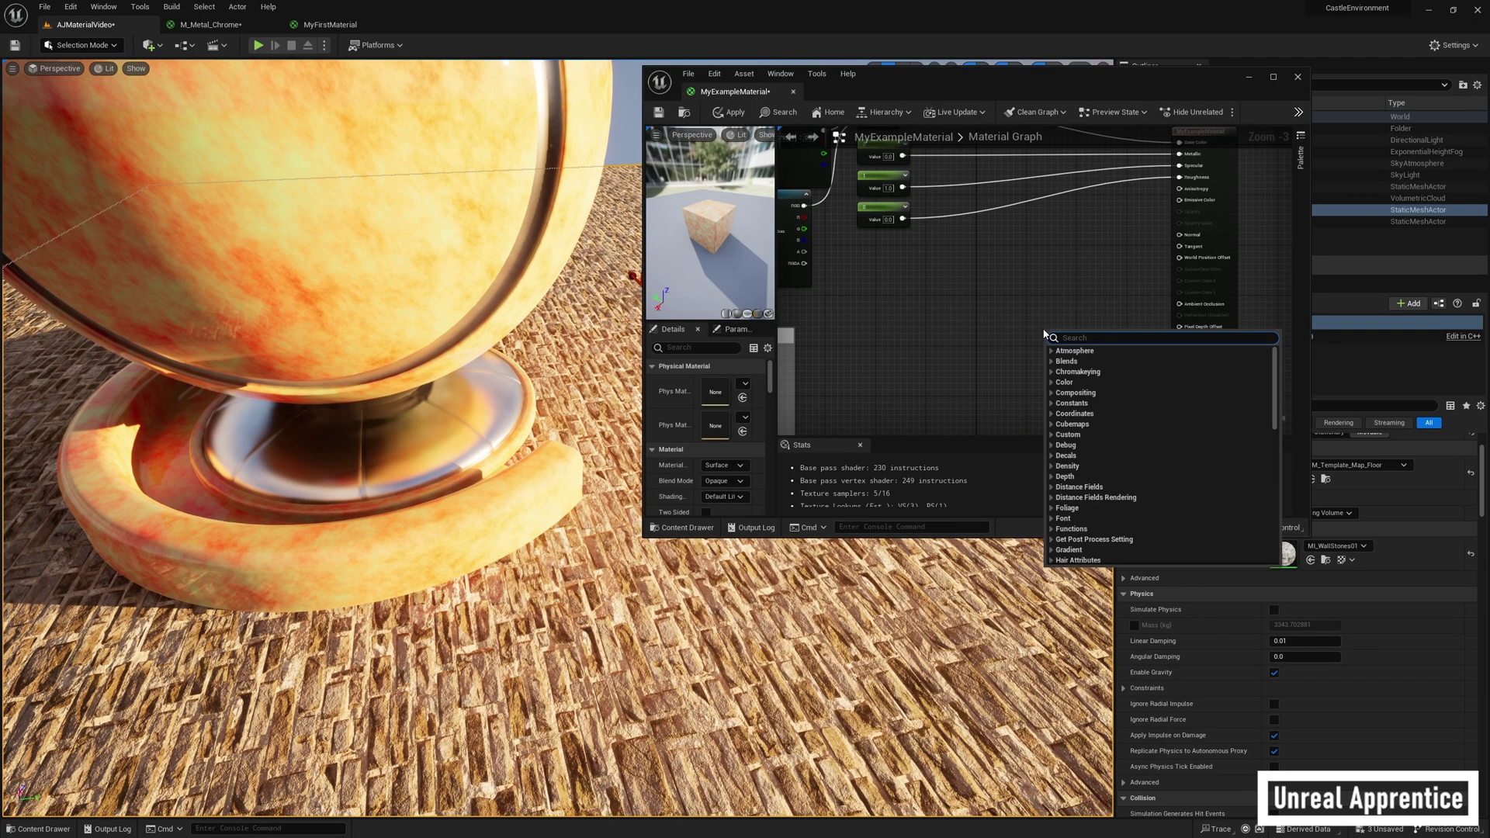
{"action": "type", "text": "scalar"}
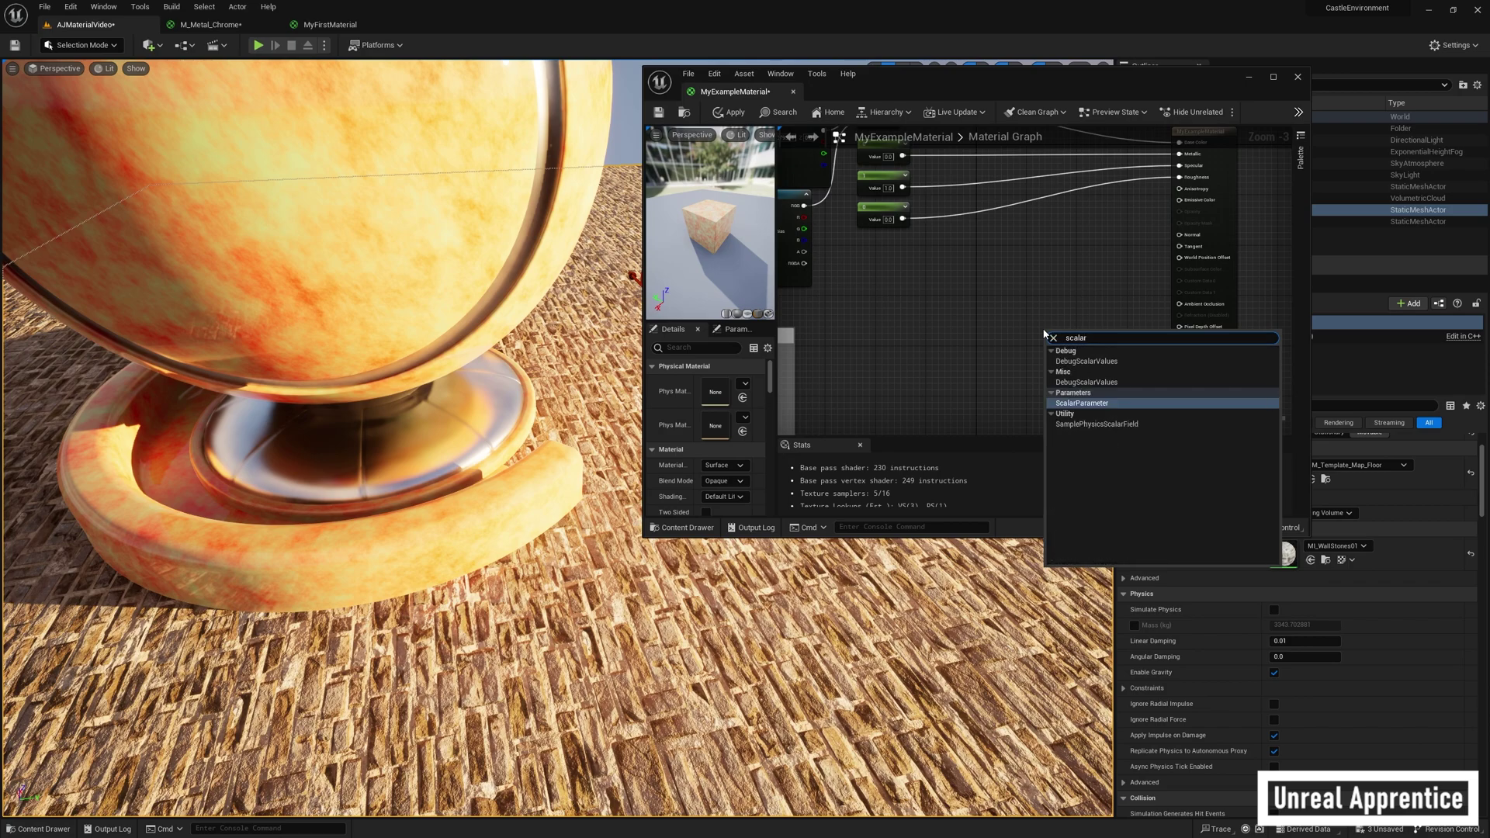
{"action": "key", "text": "Return"}
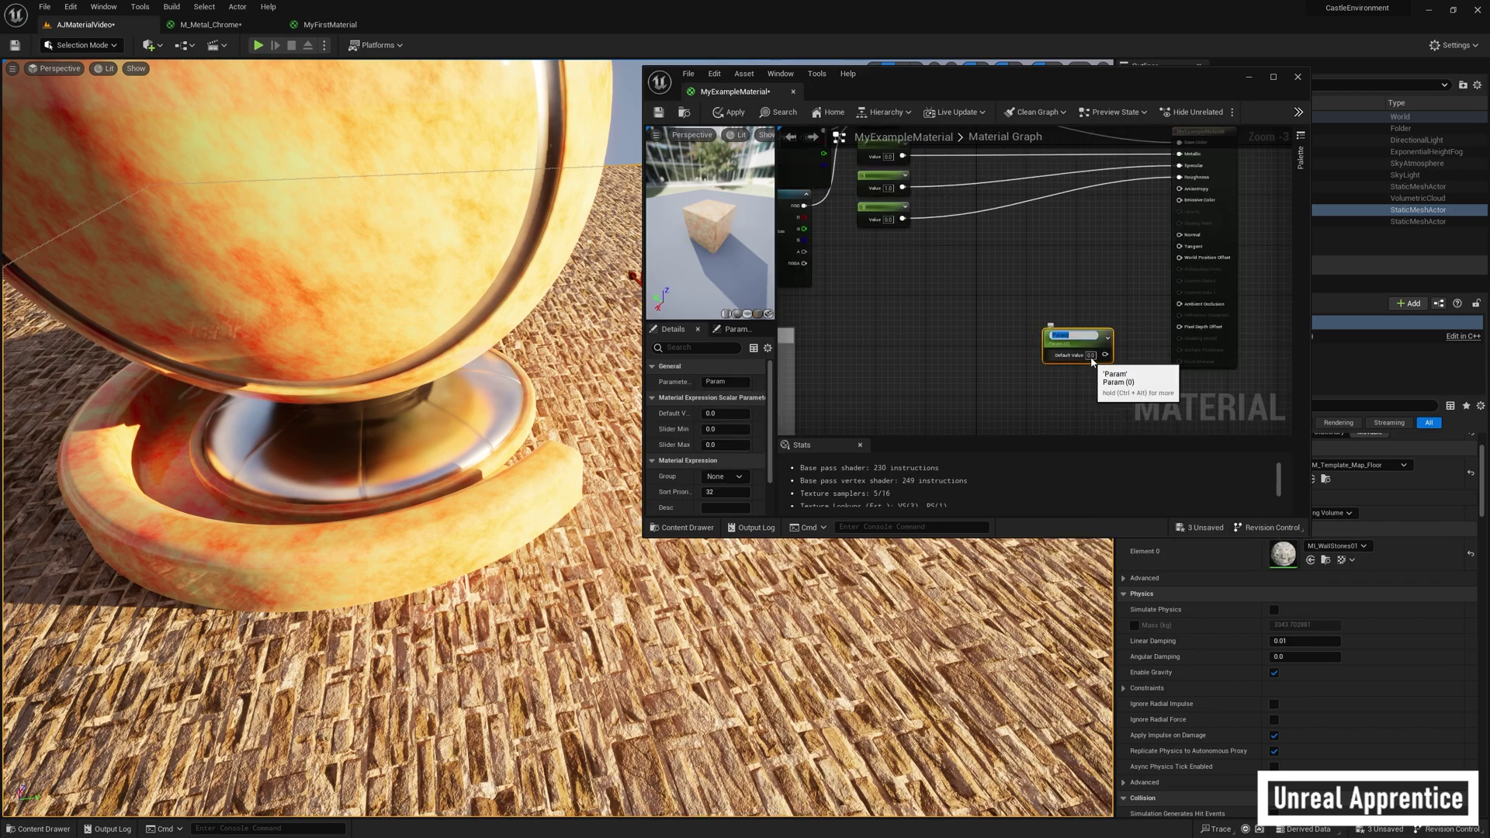
{"action": "right_click", "coordinate": [1008, 383]}
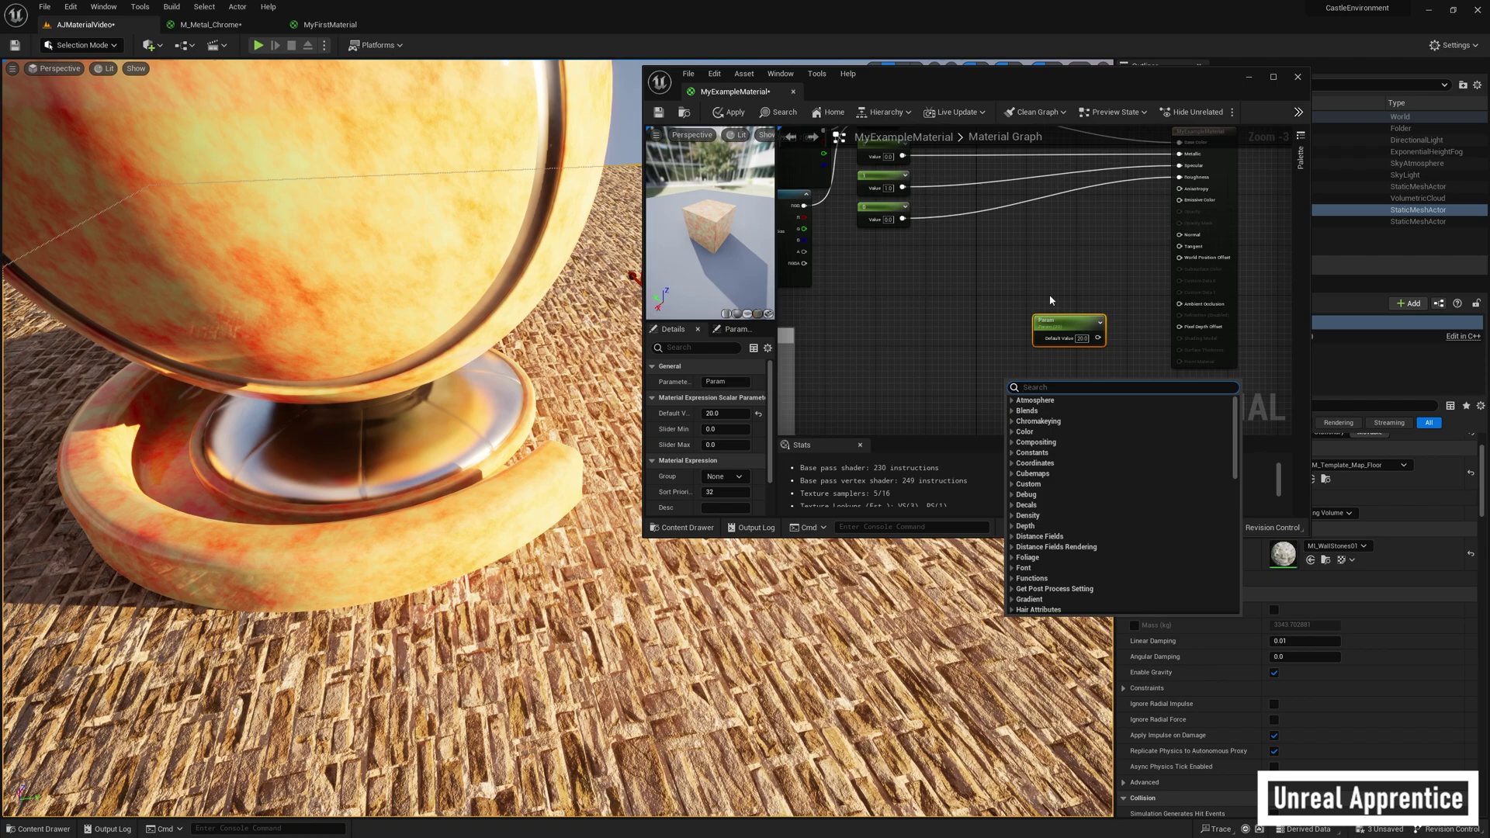
{"action": "type", "text": "dither"}
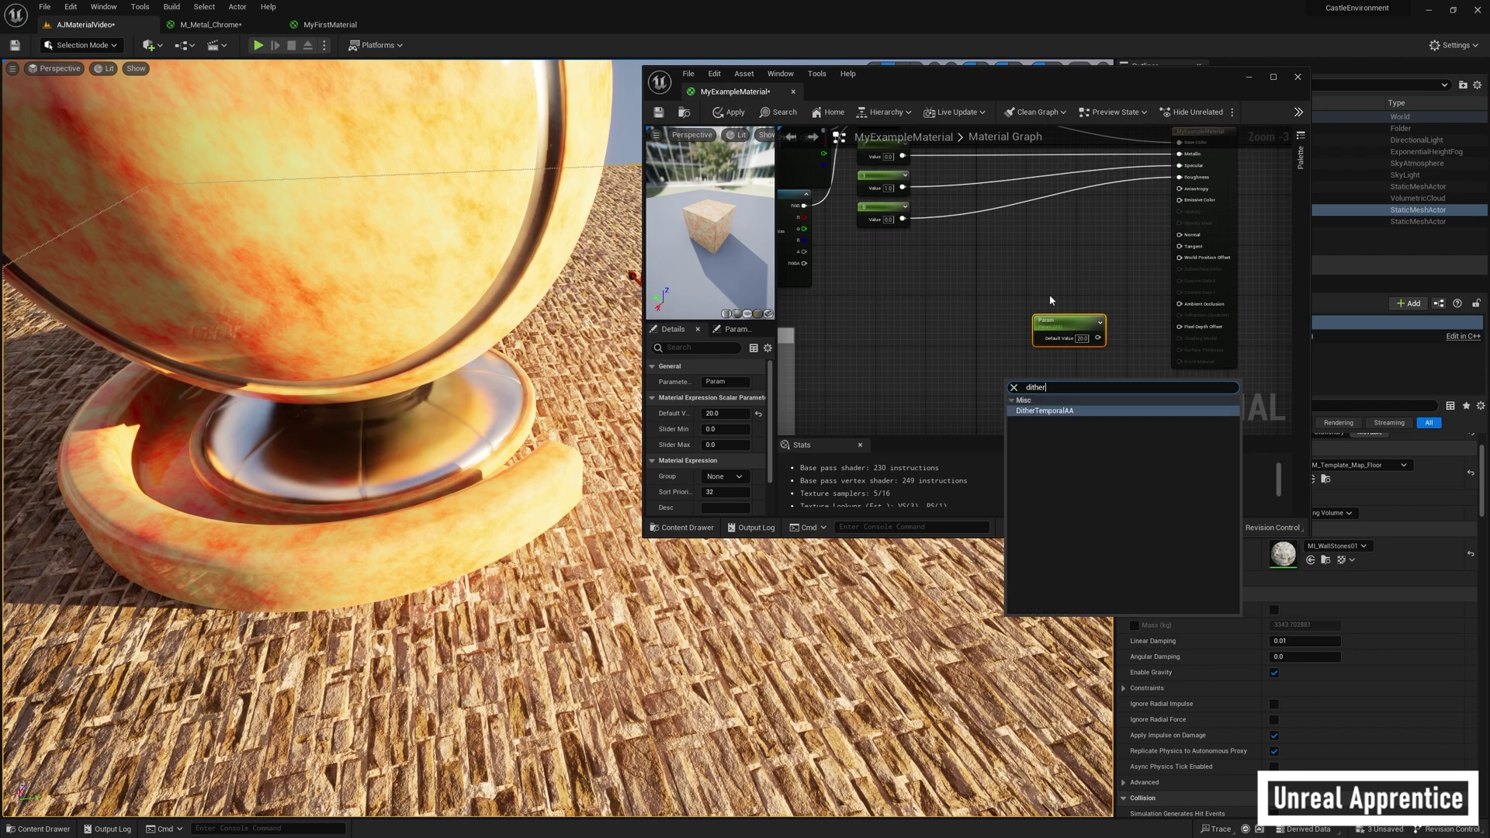
{"action": "key", "text": "Return"}
Step: Add a Multiply node and wire the Param output into it
{"action": "left_click_drag", "start_coordinate": [1063, 321], "coordinate": [1012, 320]}
{"action": "right_click", "coordinate": [1110, 343]}
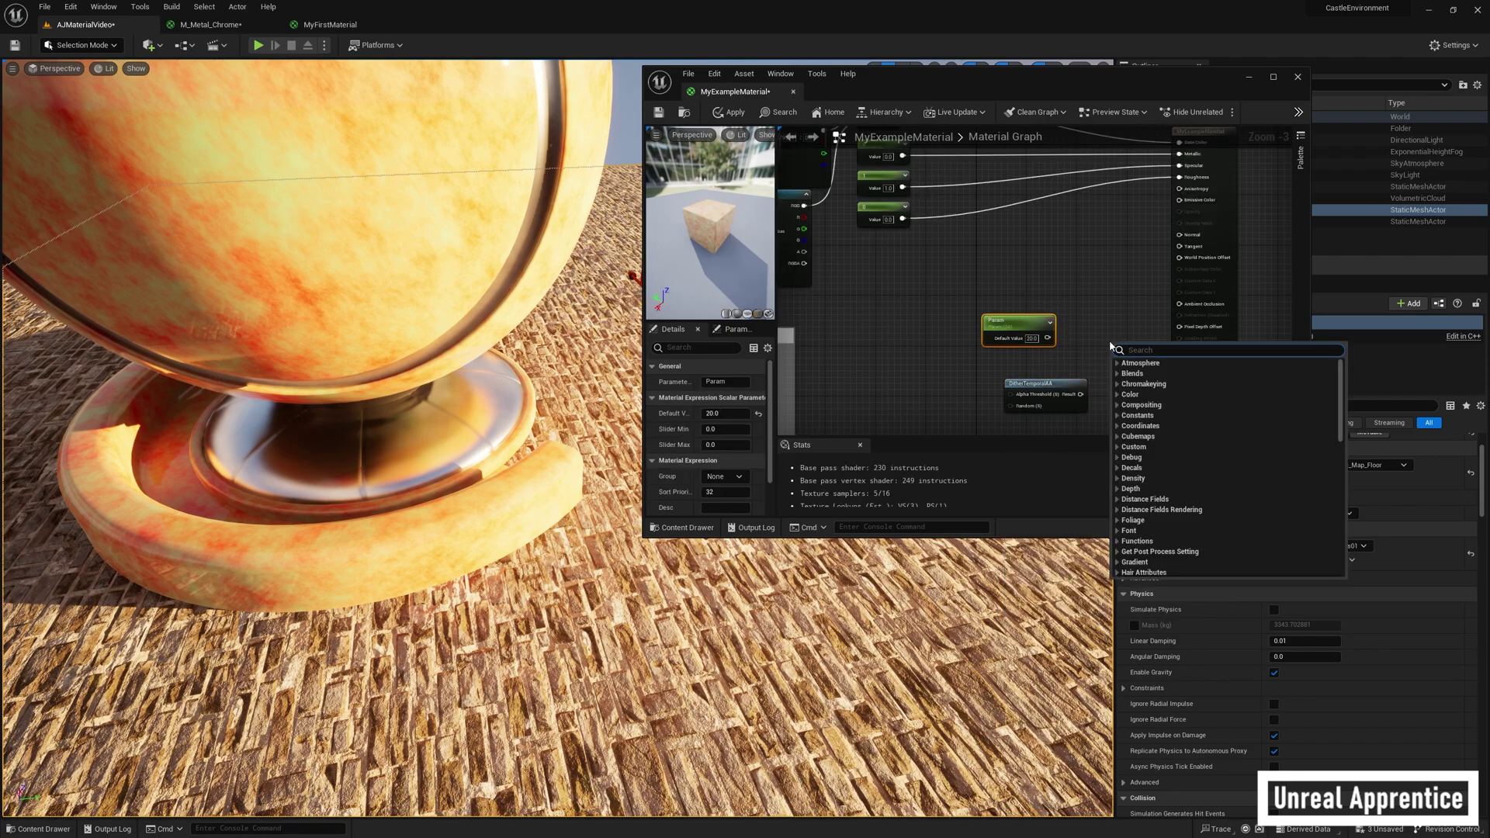
{"action": "type", "text": "multiply"}
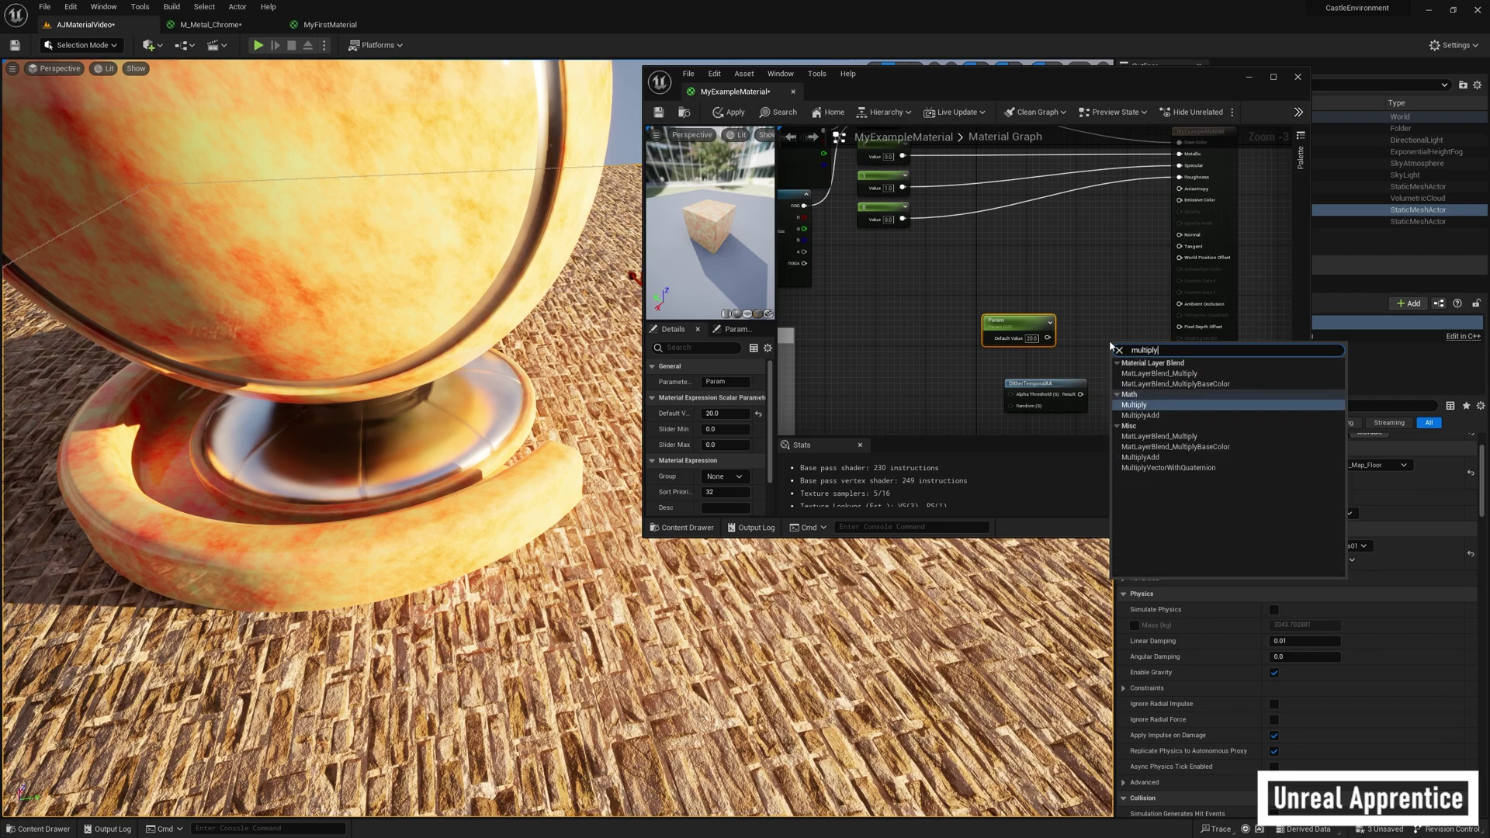
{"action": "key", "text": "Return"}
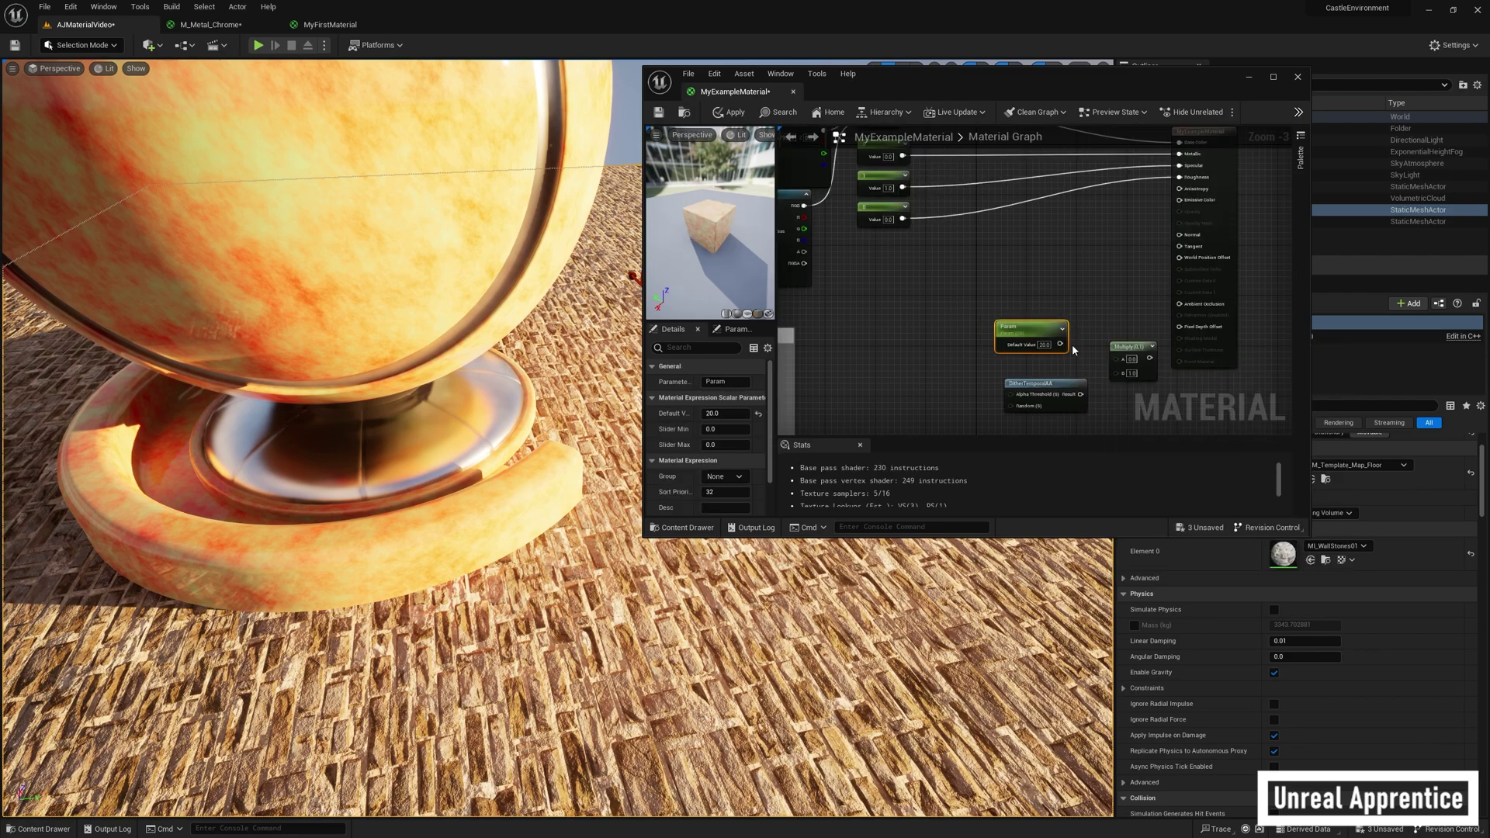
{"action": "left_click_drag", "start_coordinate": [1060, 343], "coordinate": [1180, 328]}
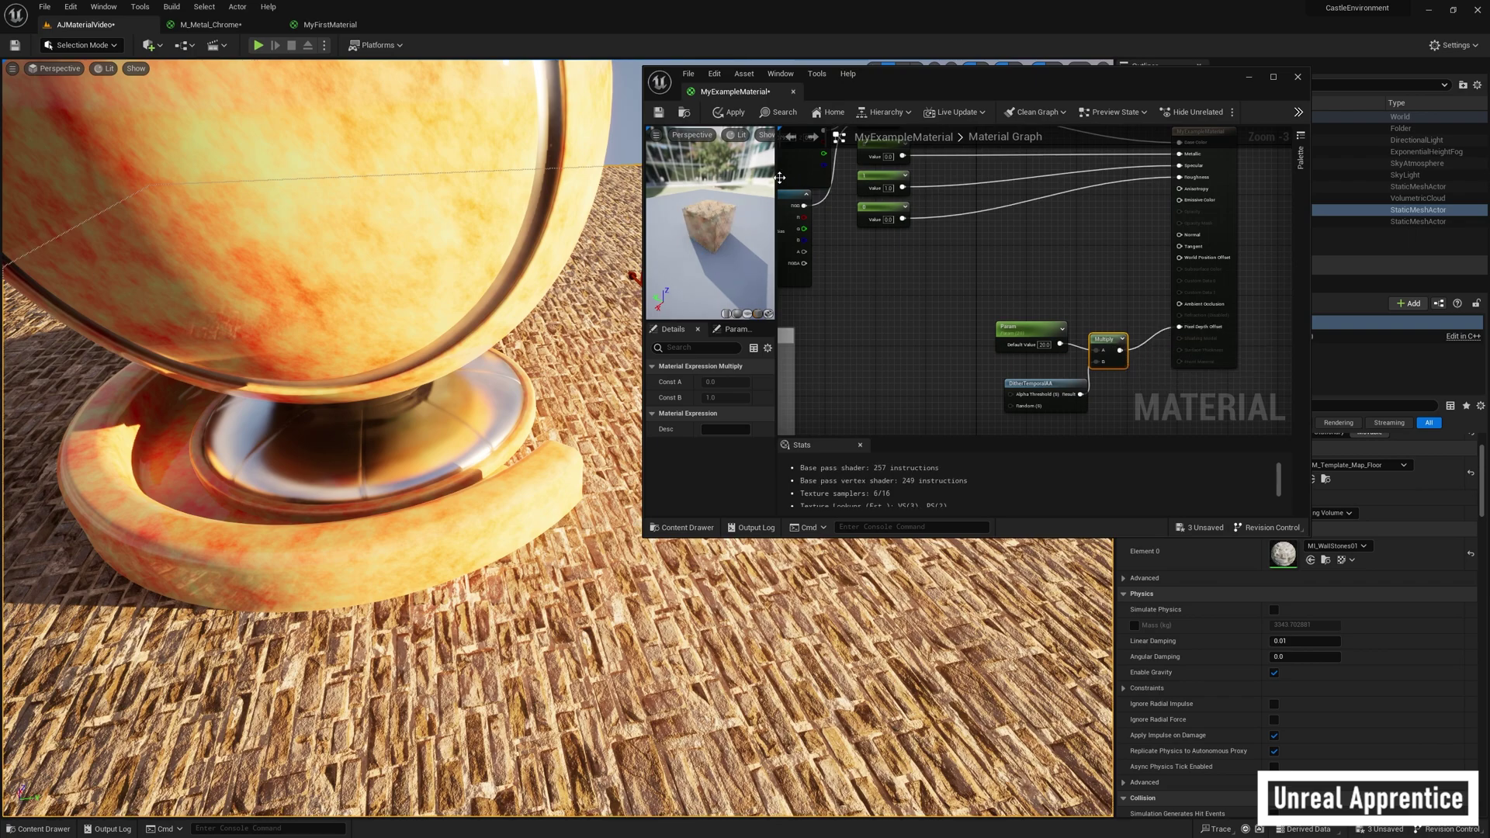
Step: Apply the MyExampleMaterial edits and select the sphere up close in the level
{"action": "left_click", "coordinate": [732, 112]}
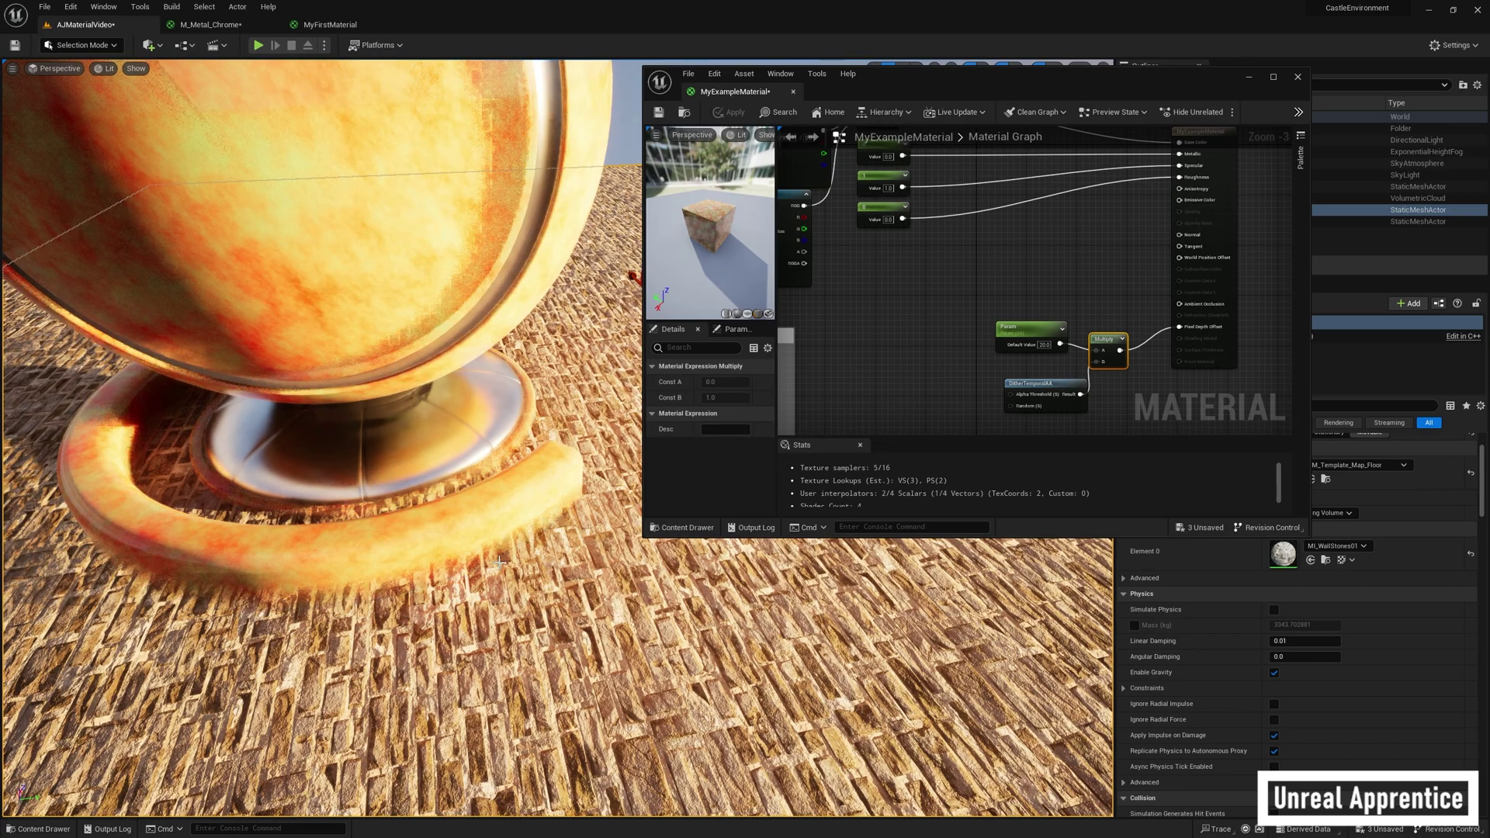
{"action": "right_click_drag", "start_coordinate": [550, 516], "coordinate": [411, 446]}
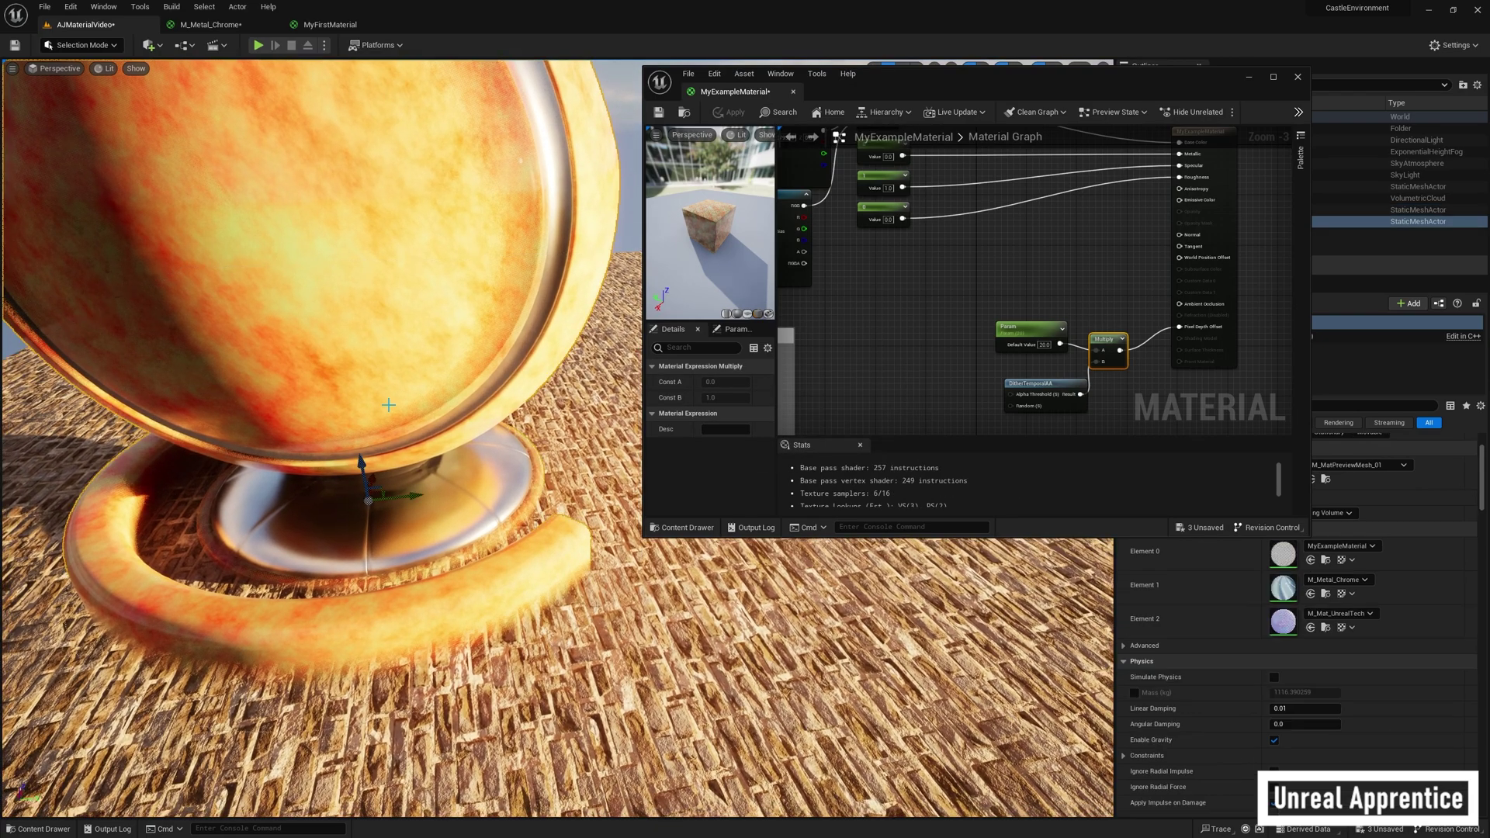
{"action": "left_click", "coordinate": [386, 419]}
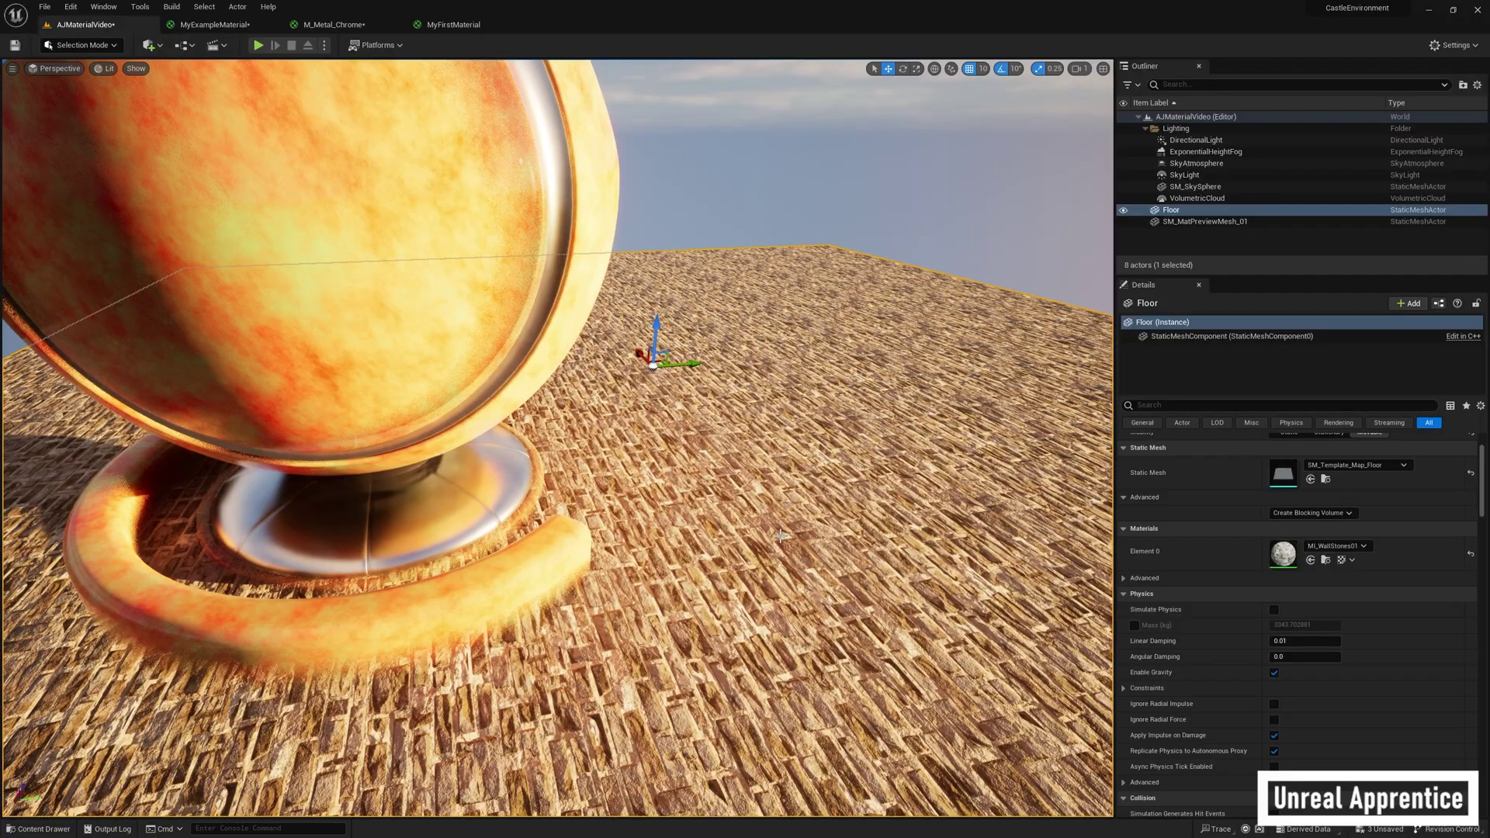
Step: Add a Material asset in MyStuff via the Content Drawer, name it OpacityMaterial, and open it
{"action": "key", "text": "ctrl+space"}
{"action": "right_click", "coordinate": [679, 620]}
{"action": "left_click", "coordinate": [722, 333]}
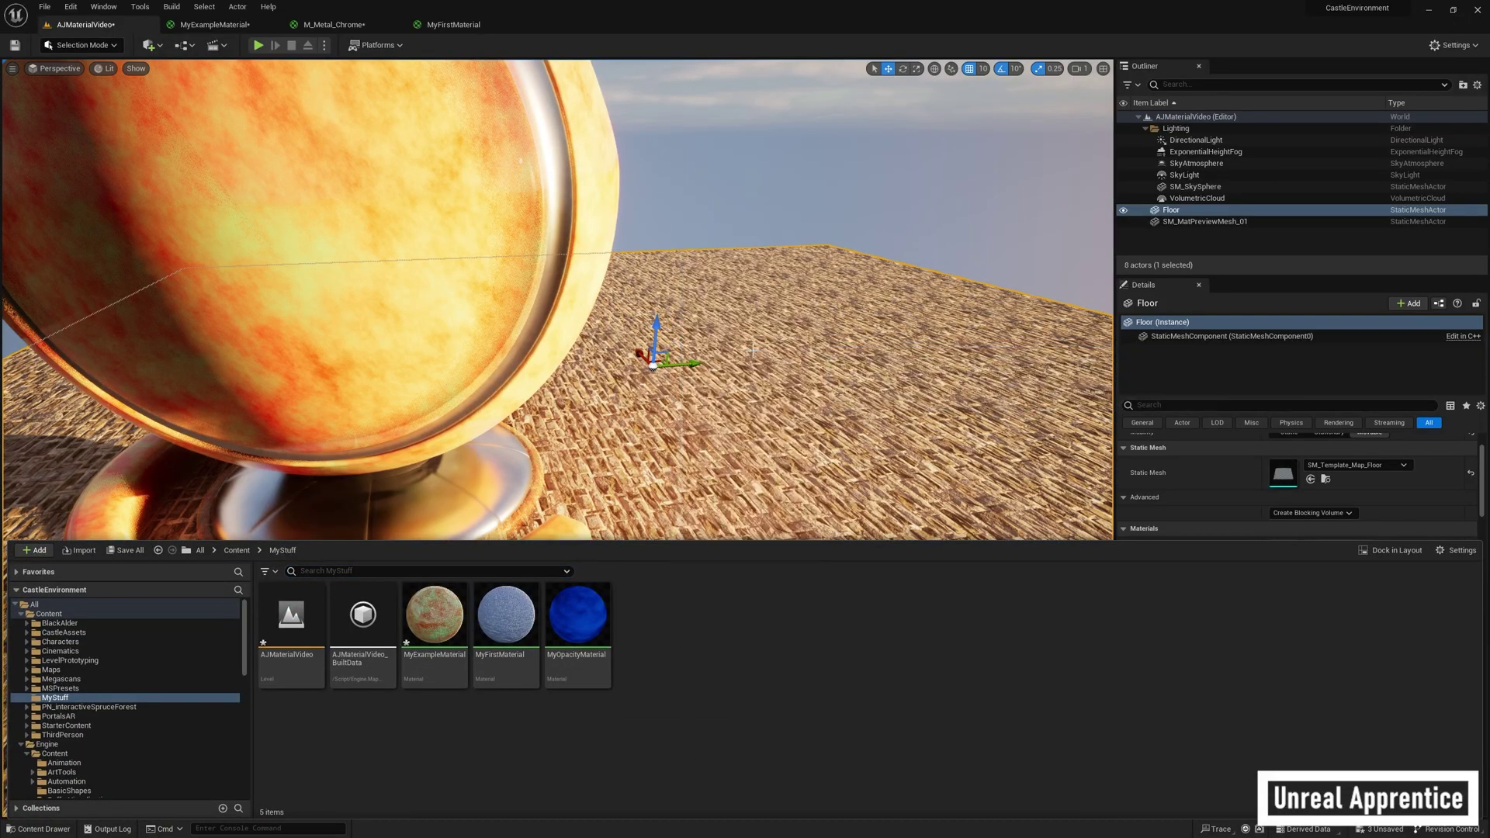
{"action": "type", "text": "OpacityMaterial"}
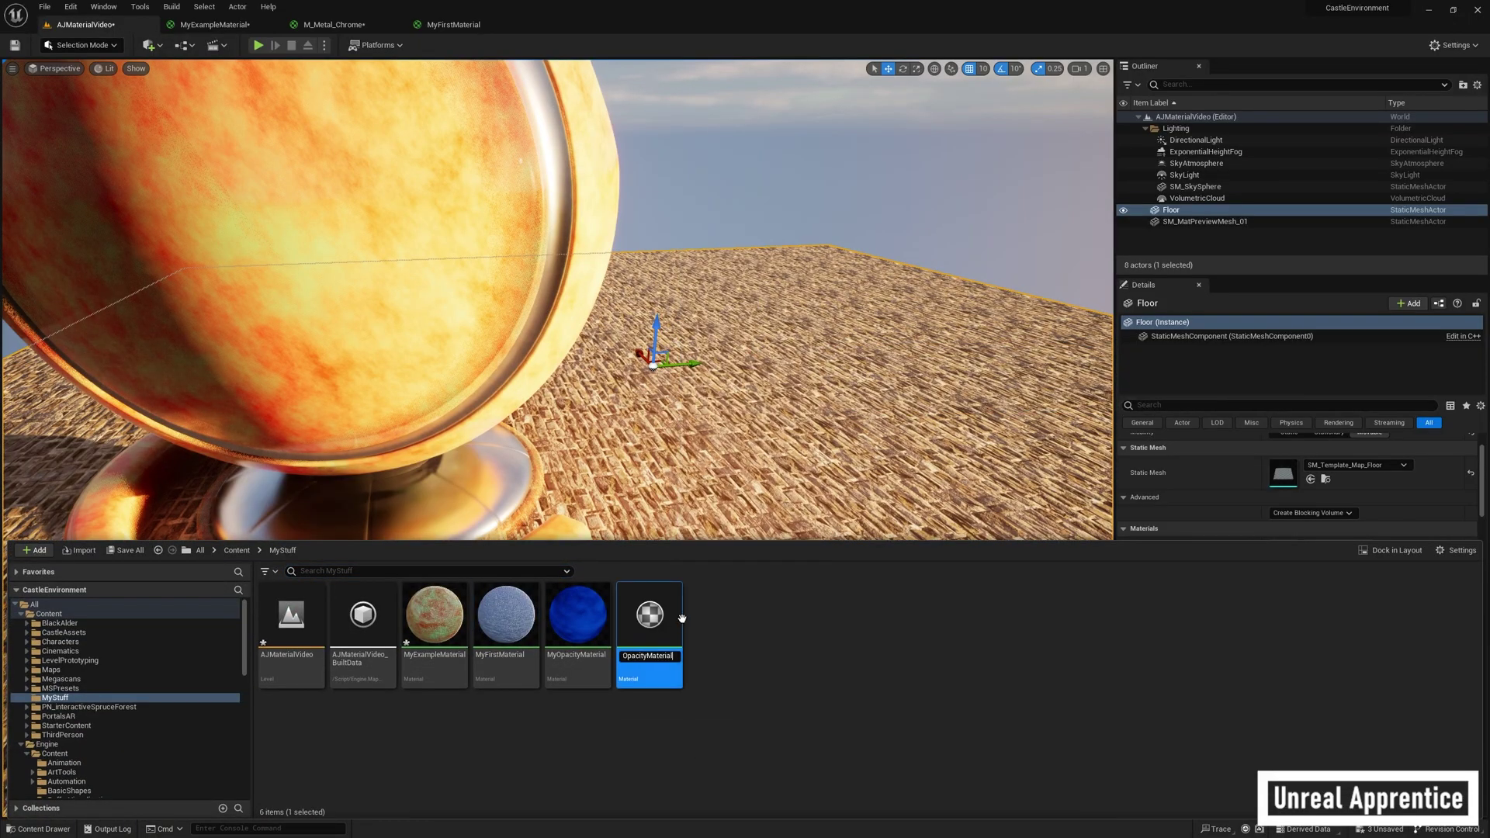
{"action": "double_click", "coordinate": [681, 618]}
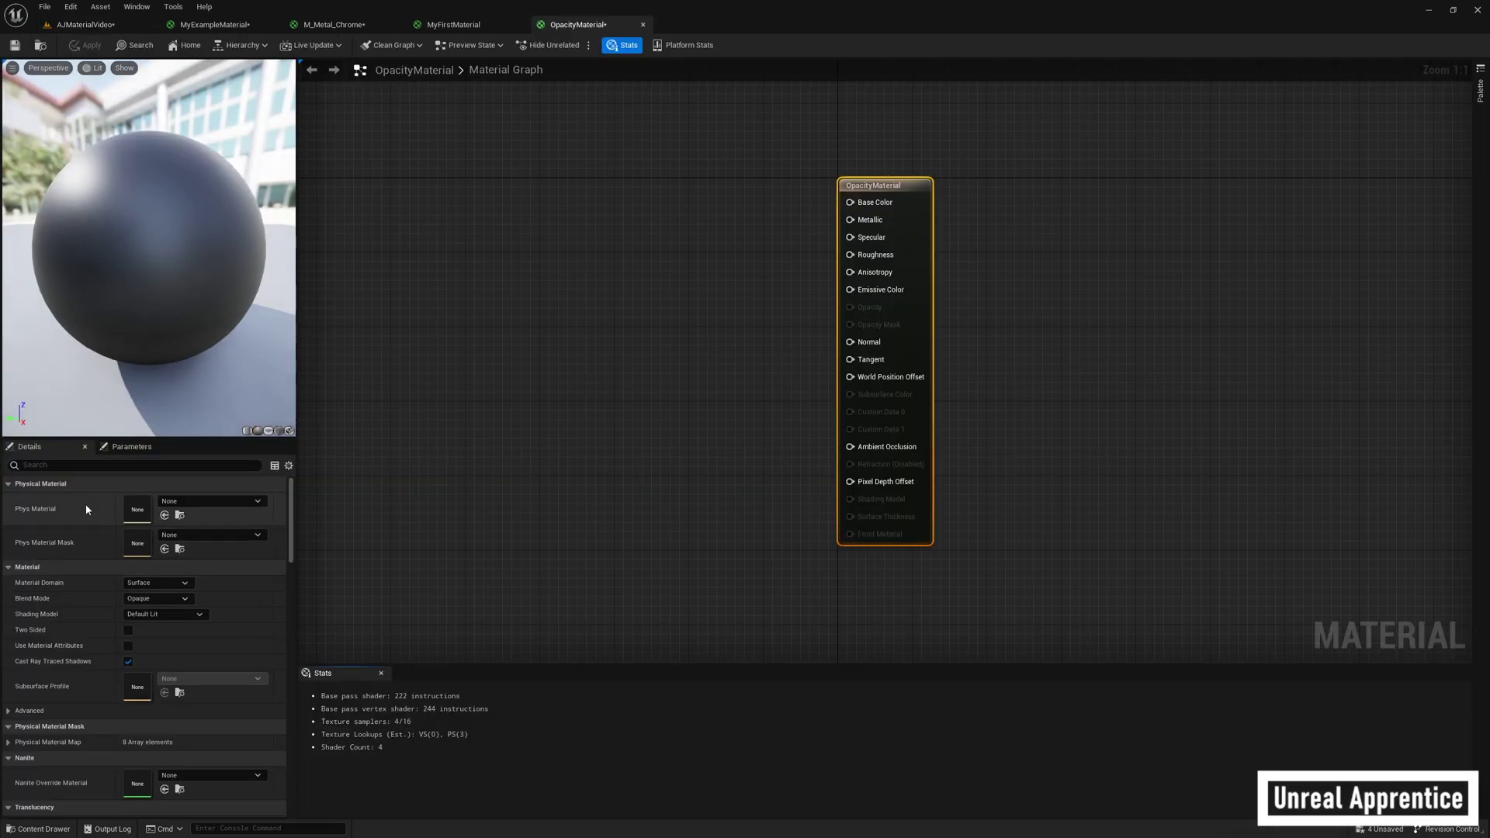
Step: Set OpacityMaterial's Blend Mode to Translucent and drive Opacity with a Constant of 0.0
{"action": "left_click", "coordinate": [159, 598]}
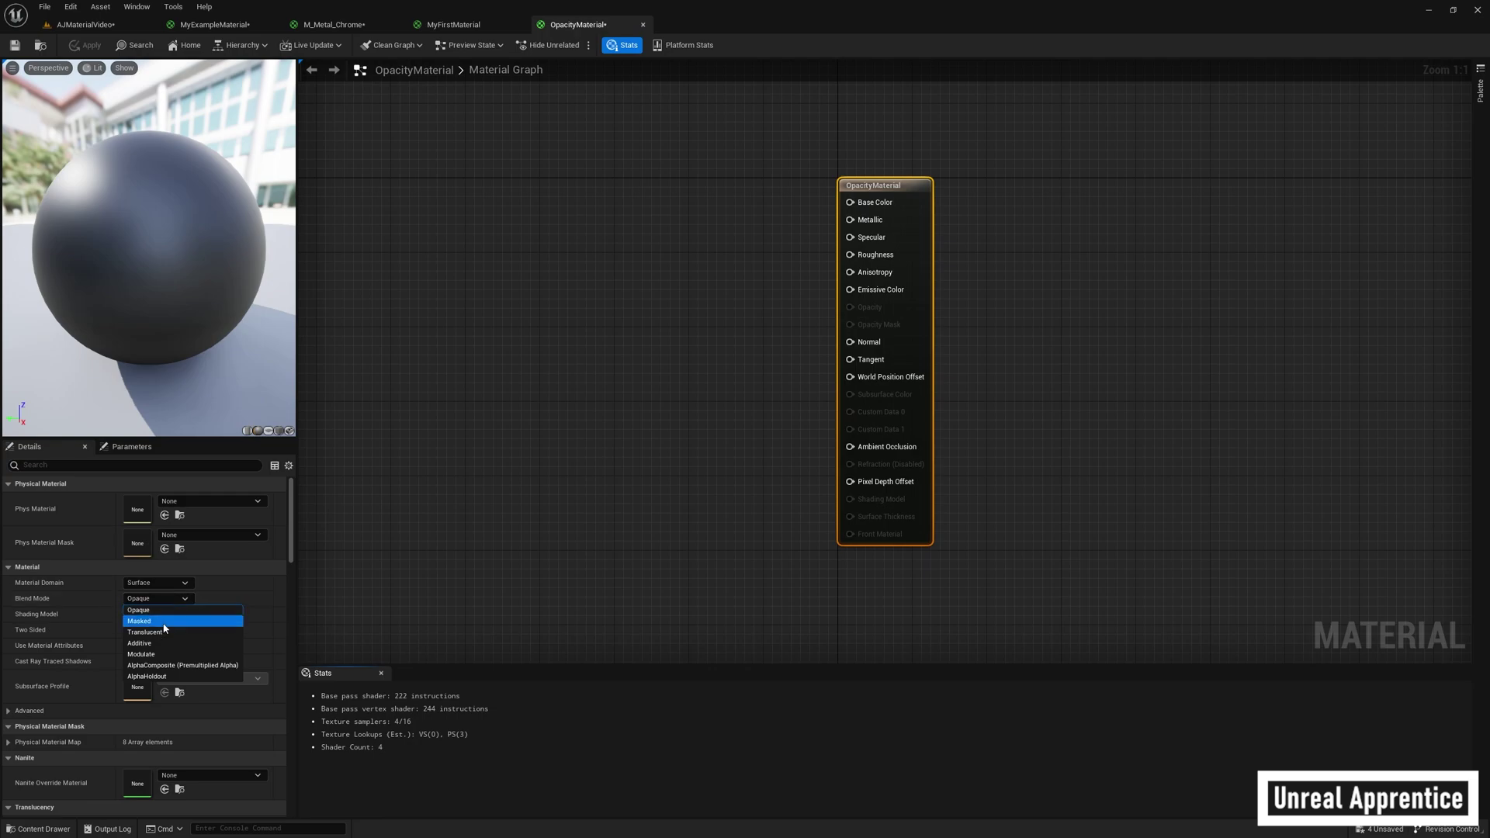
{"action": "left_click", "coordinate": [173, 633]}
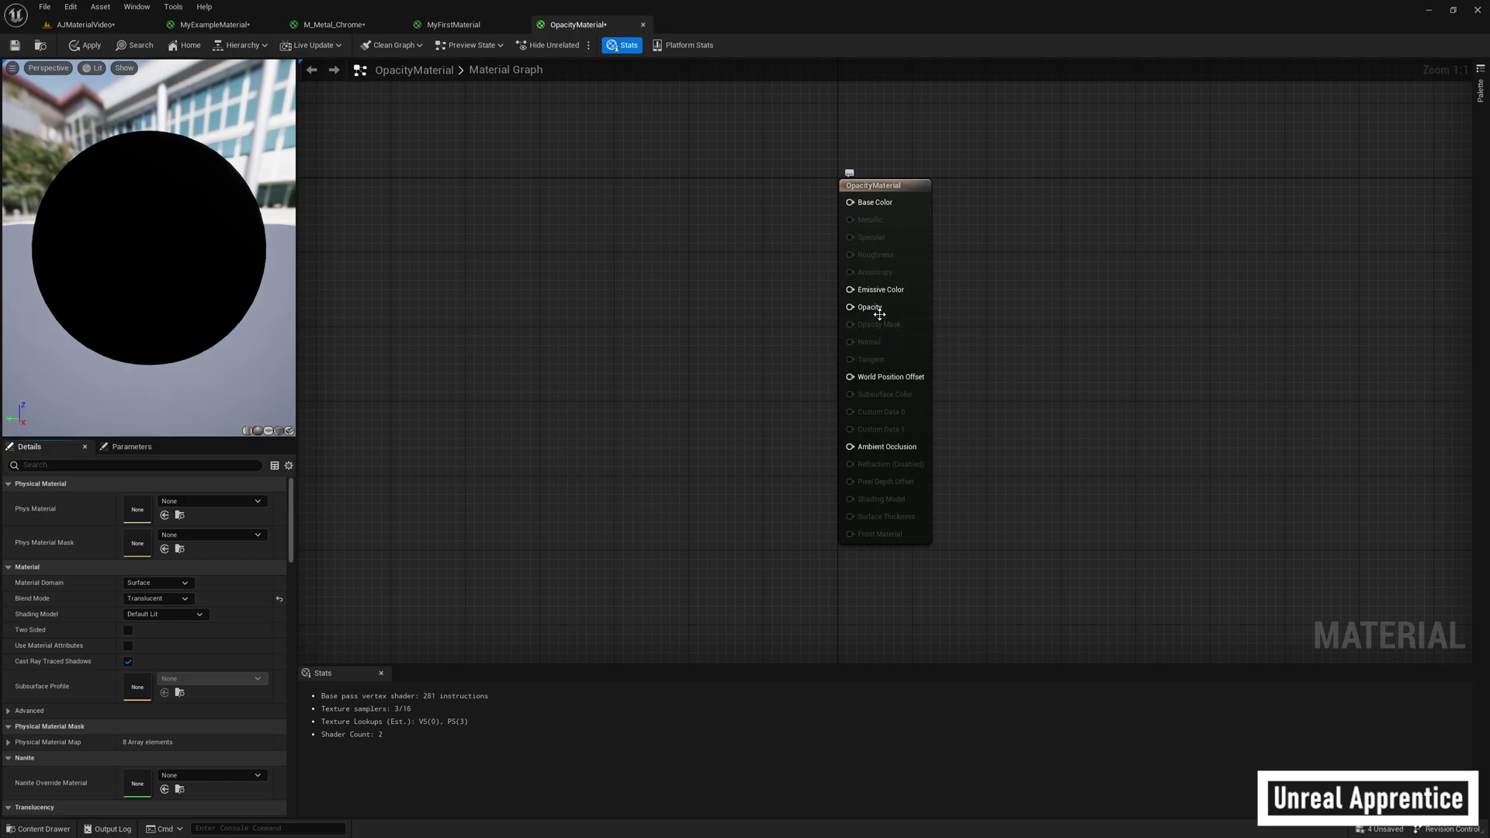
{"action": "left_click_drag", "start_coordinate": [873, 308], "coordinate": [705, 353]}
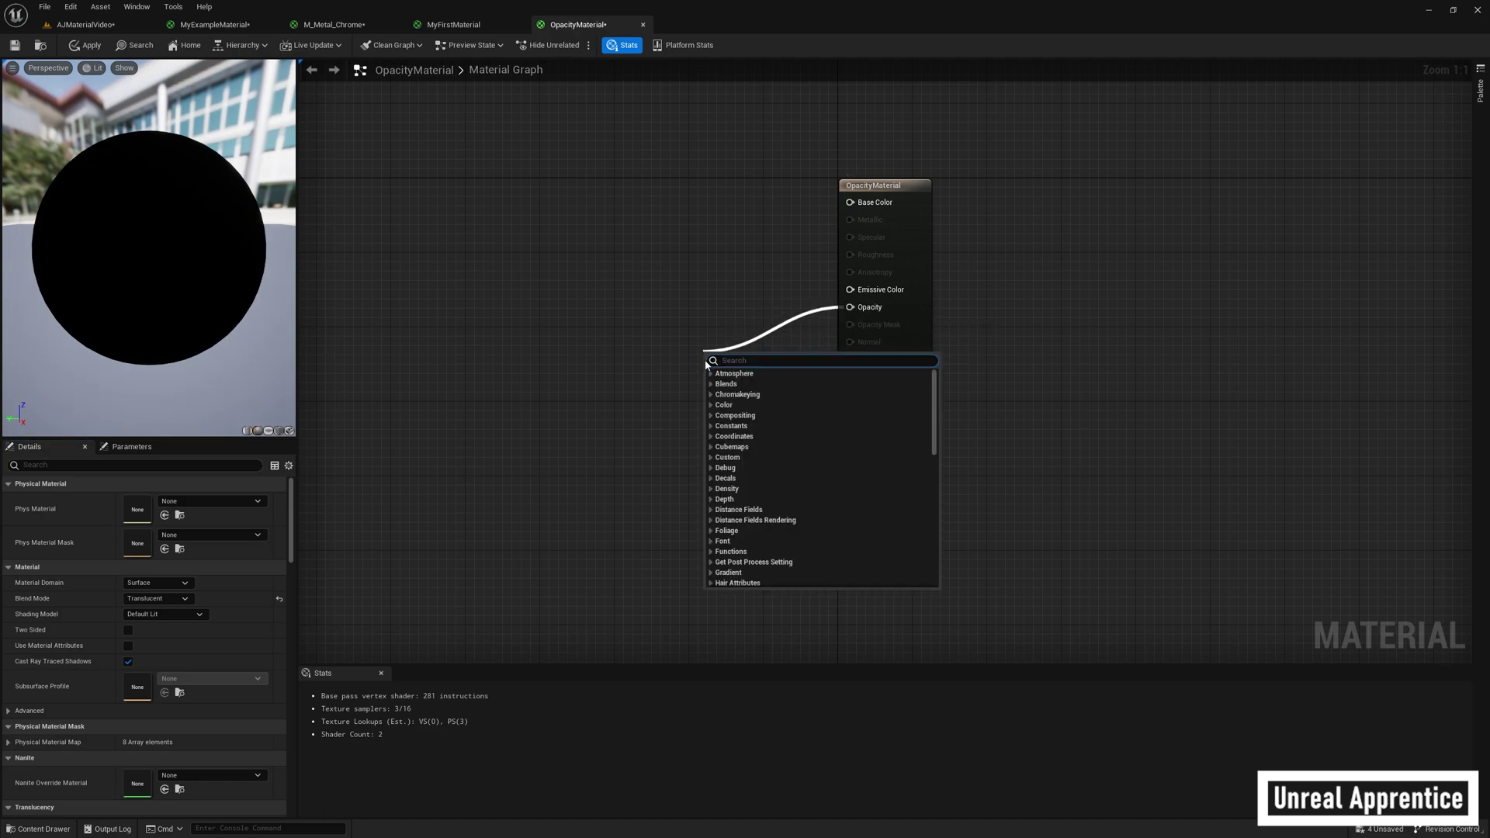
{"action": "type", "text": "constan"}
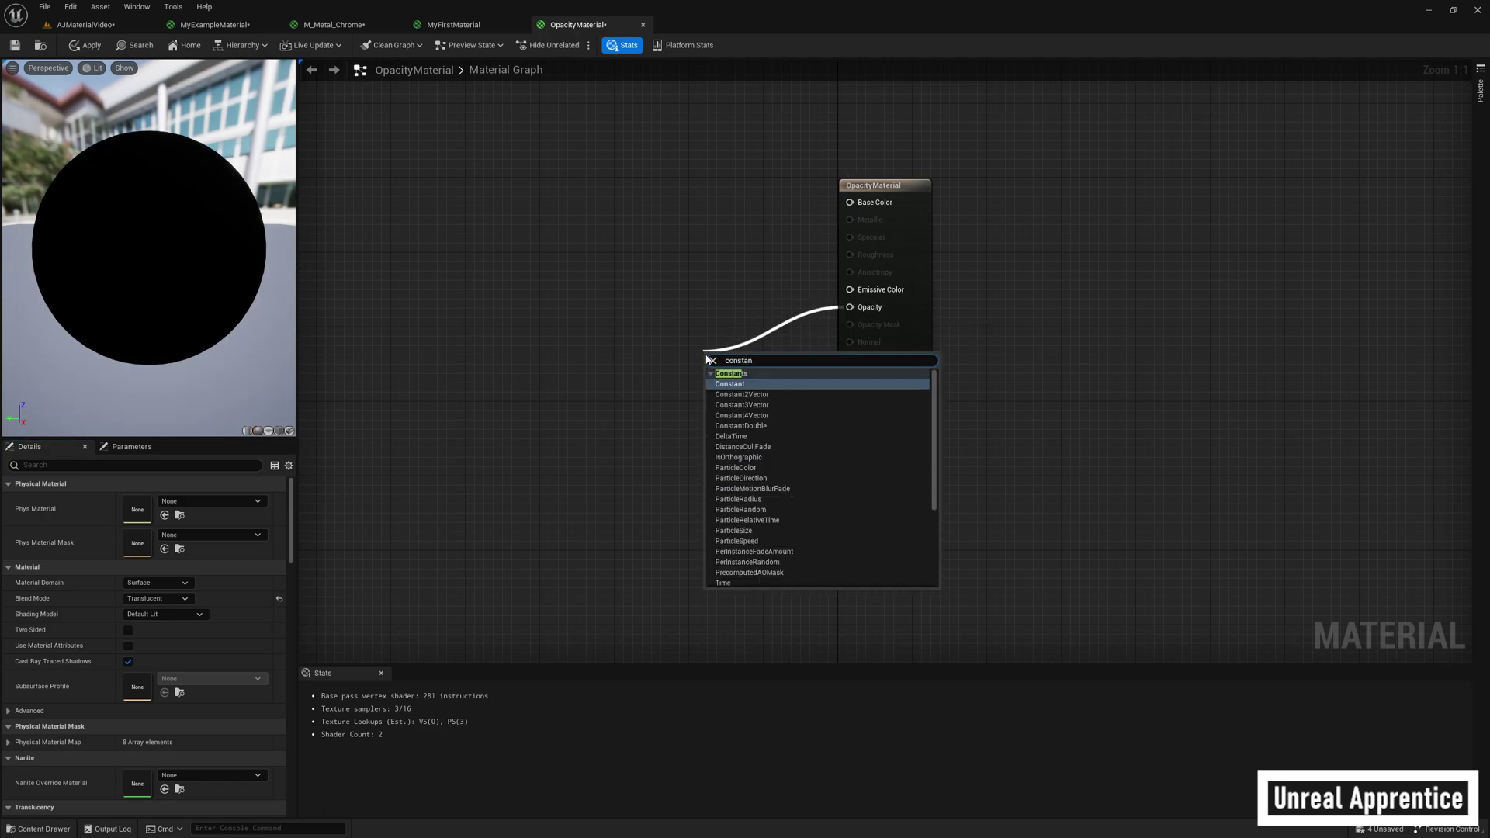
{"action": "key", "text": "Return"}
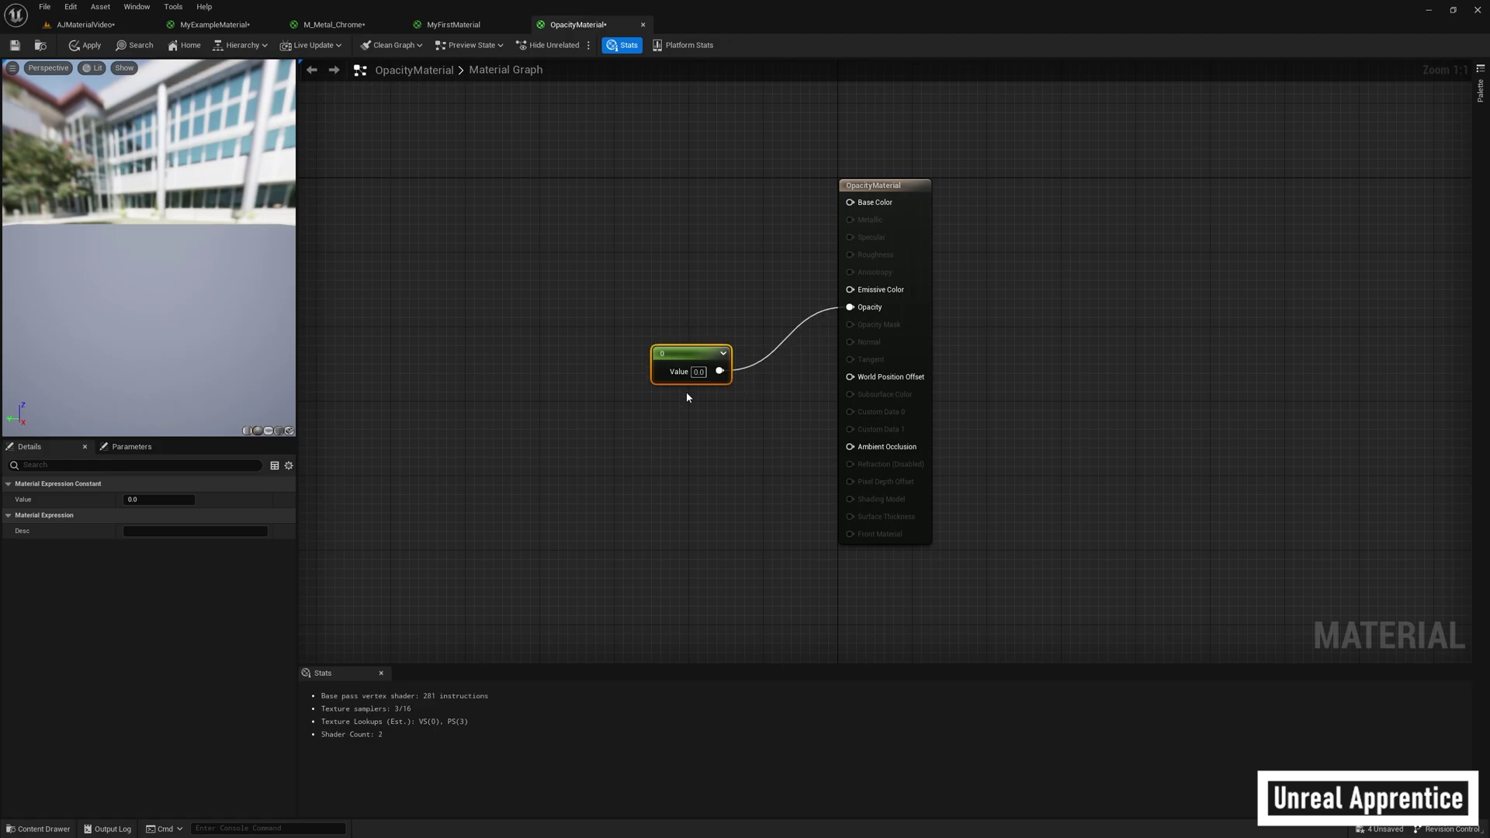
{"action": "left_click", "coordinate": [698, 372]}
{"action": "key", "text": "ctrl+space"}
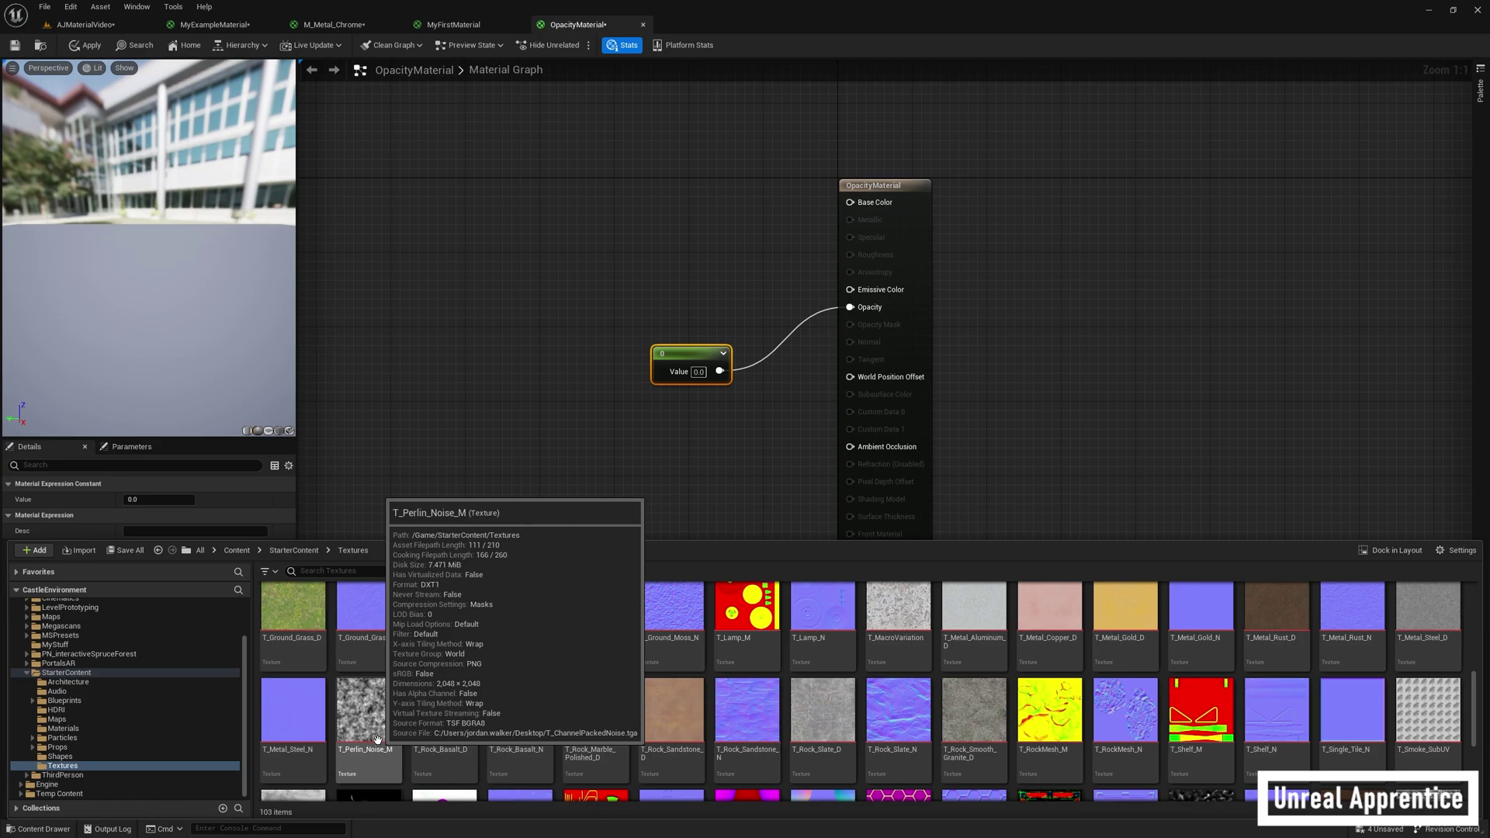
Step: Add the T_Perlin_Noise_M texture and a Multiply node, wire the texture's R channel into Multiply, and extend its output
{"action": "left_click_drag", "start_coordinate": [377, 737], "coordinate": [612, 443]}
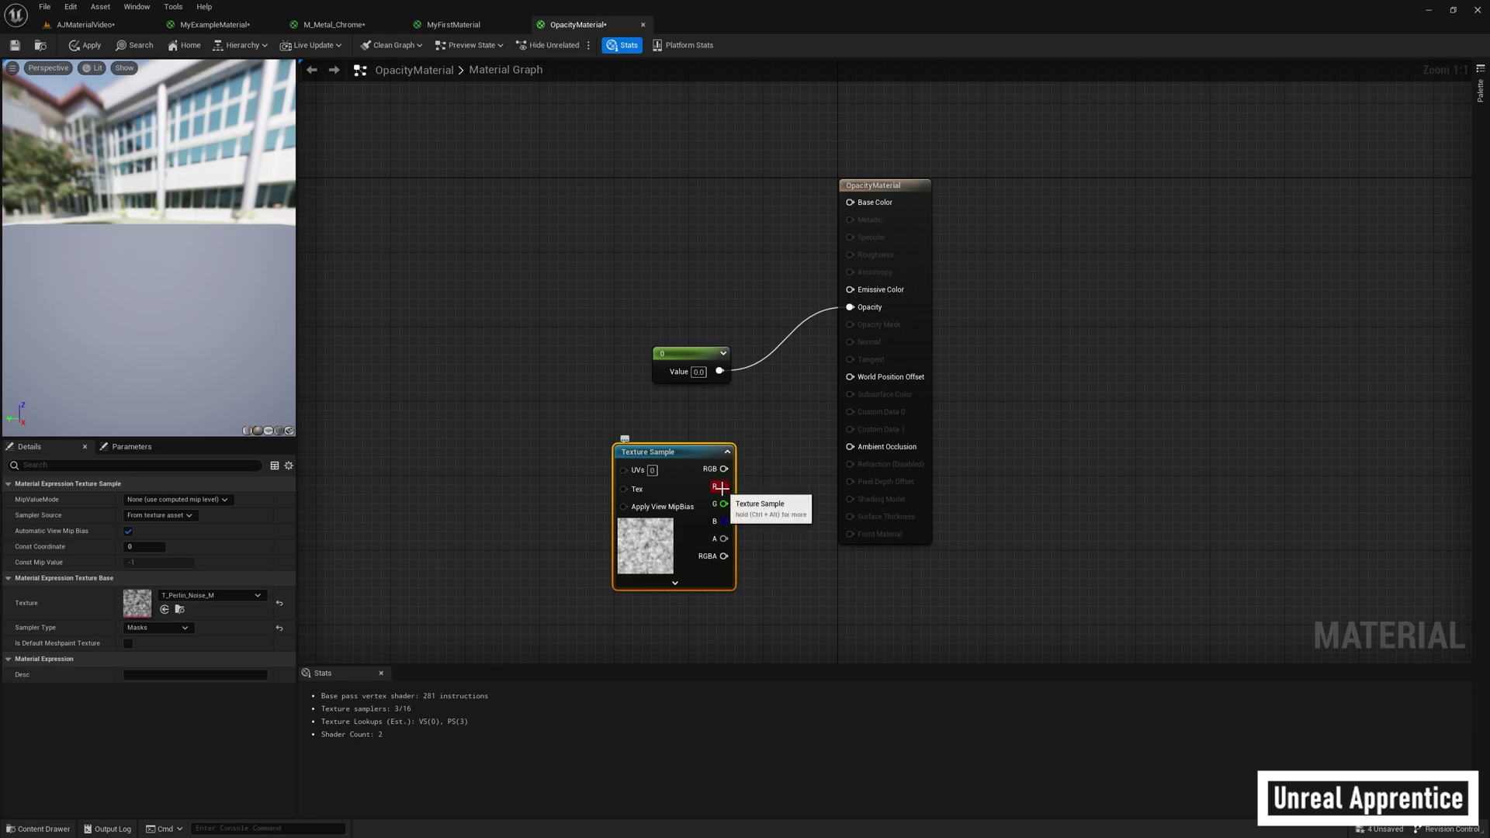
{"action": "right_click", "coordinate": [723, 471]}
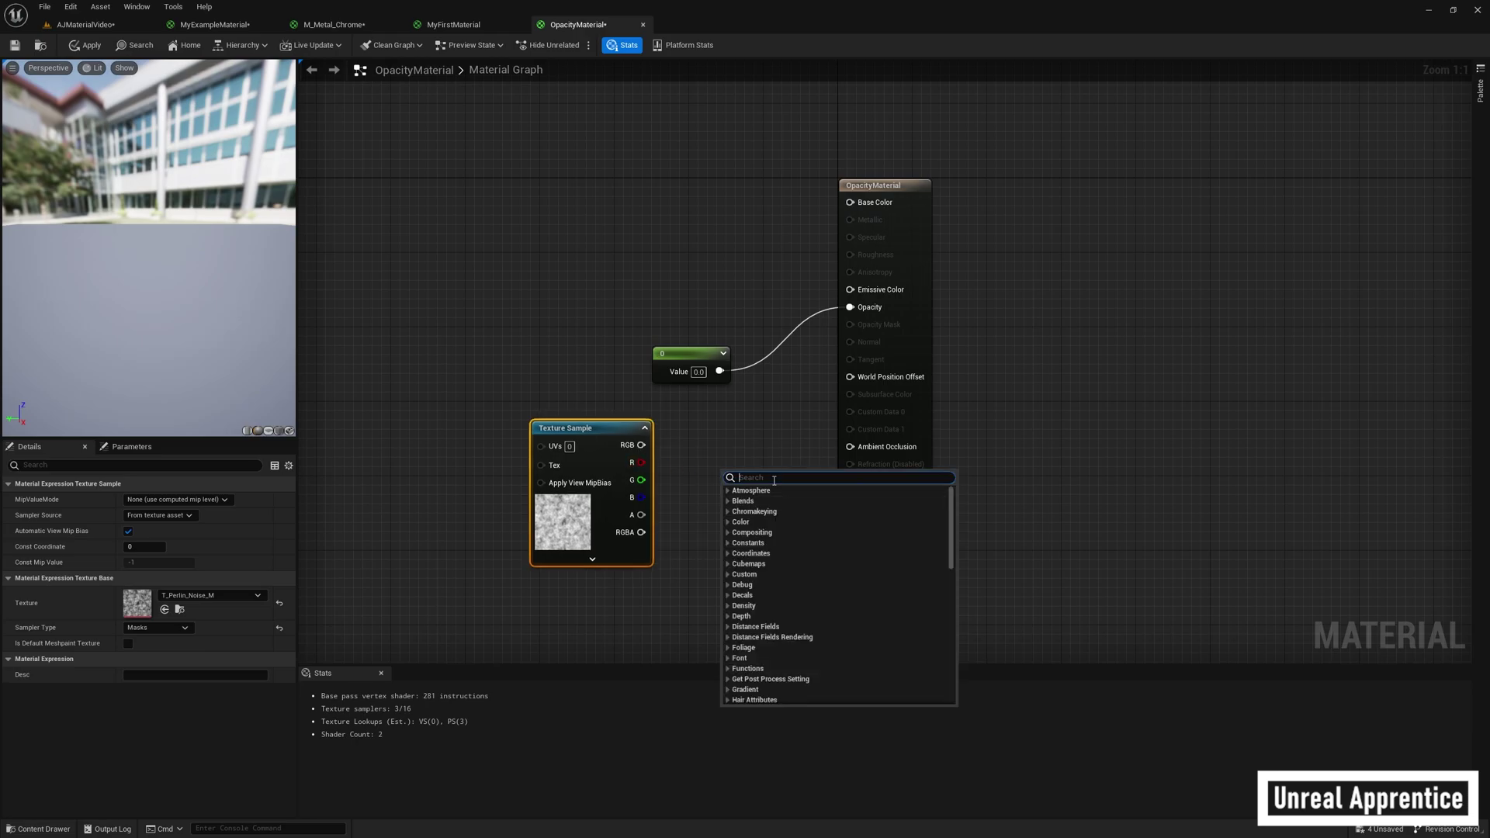
{"action": "type", "text": "multiply"}
{"action": "key", "text": "Return"}
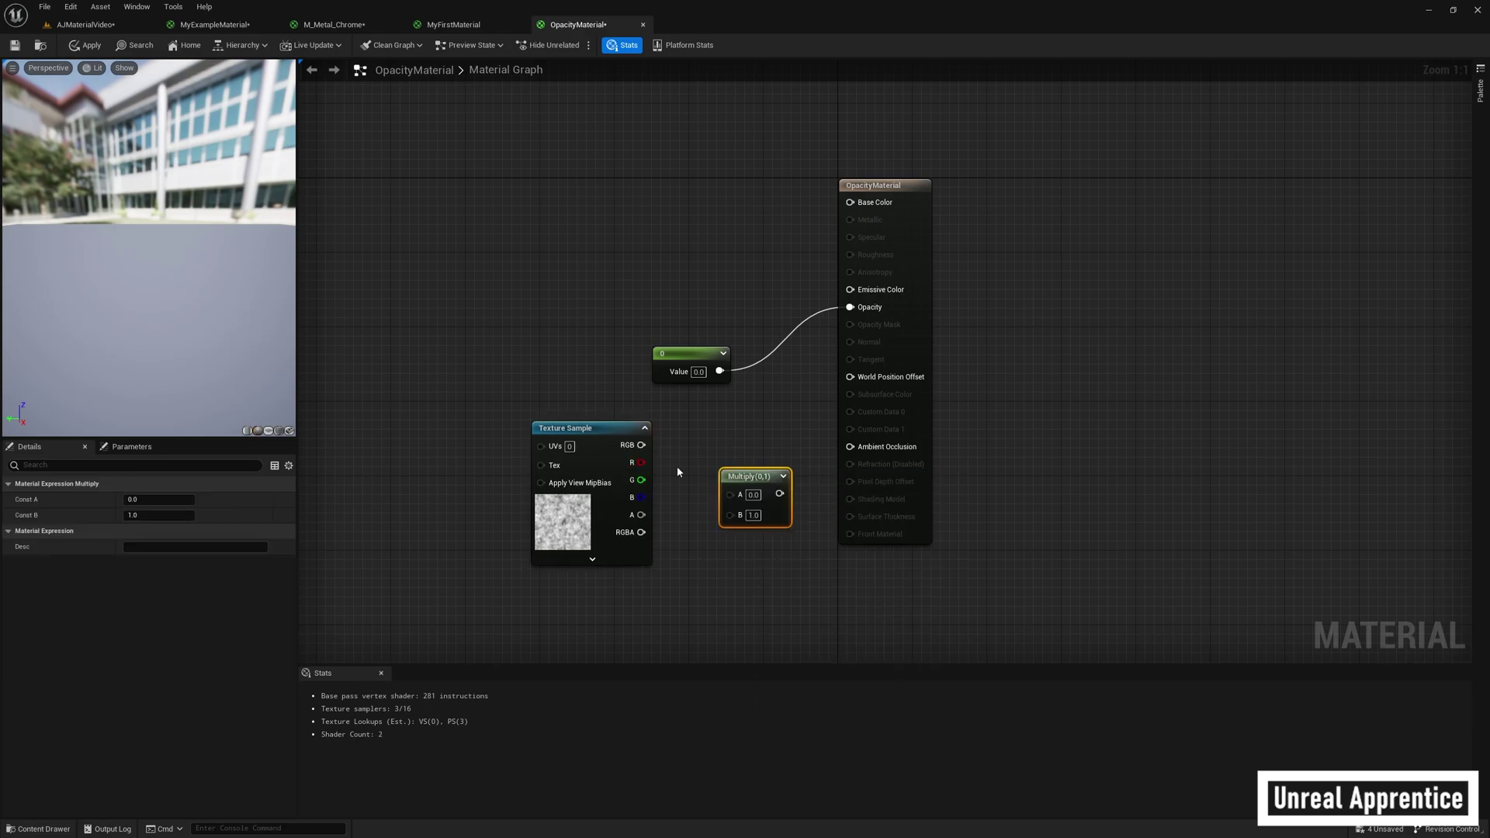
{"action": "left_click_drag", "start_coordinate": [649, 466], "coordinate": [731, 495]}
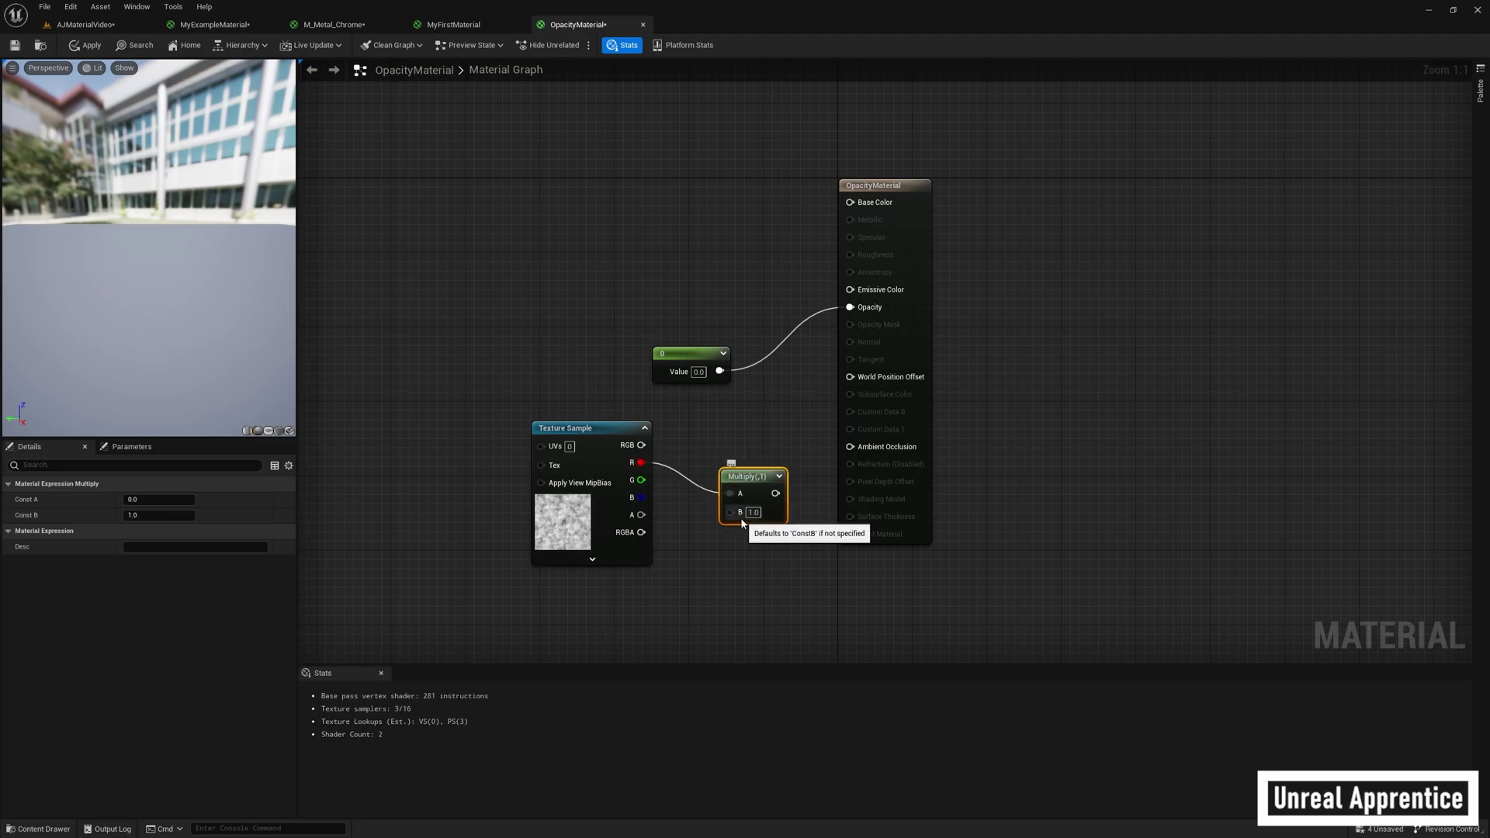
{"action": "left_click_drag", "start_coordinate": [775, 494], "coordinate": [850, 309]}
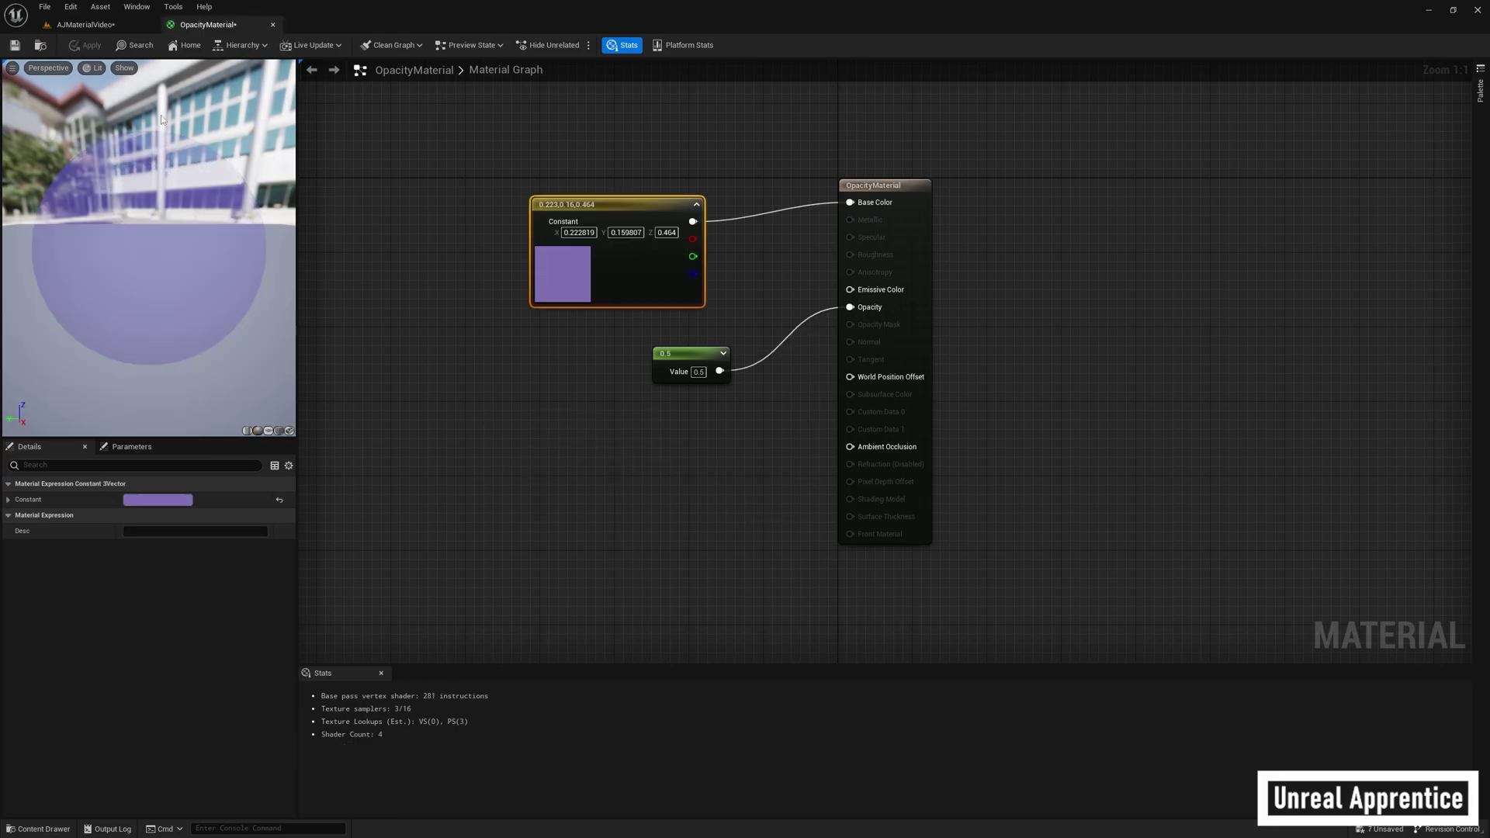
Step: Back in the level, place a Shape_Cylinder from StarterContent/Shapes into the viewport
{"action": "left_click", "coordinate": [85, 24]}
{"action": "key", "text": "ctrl+space"}
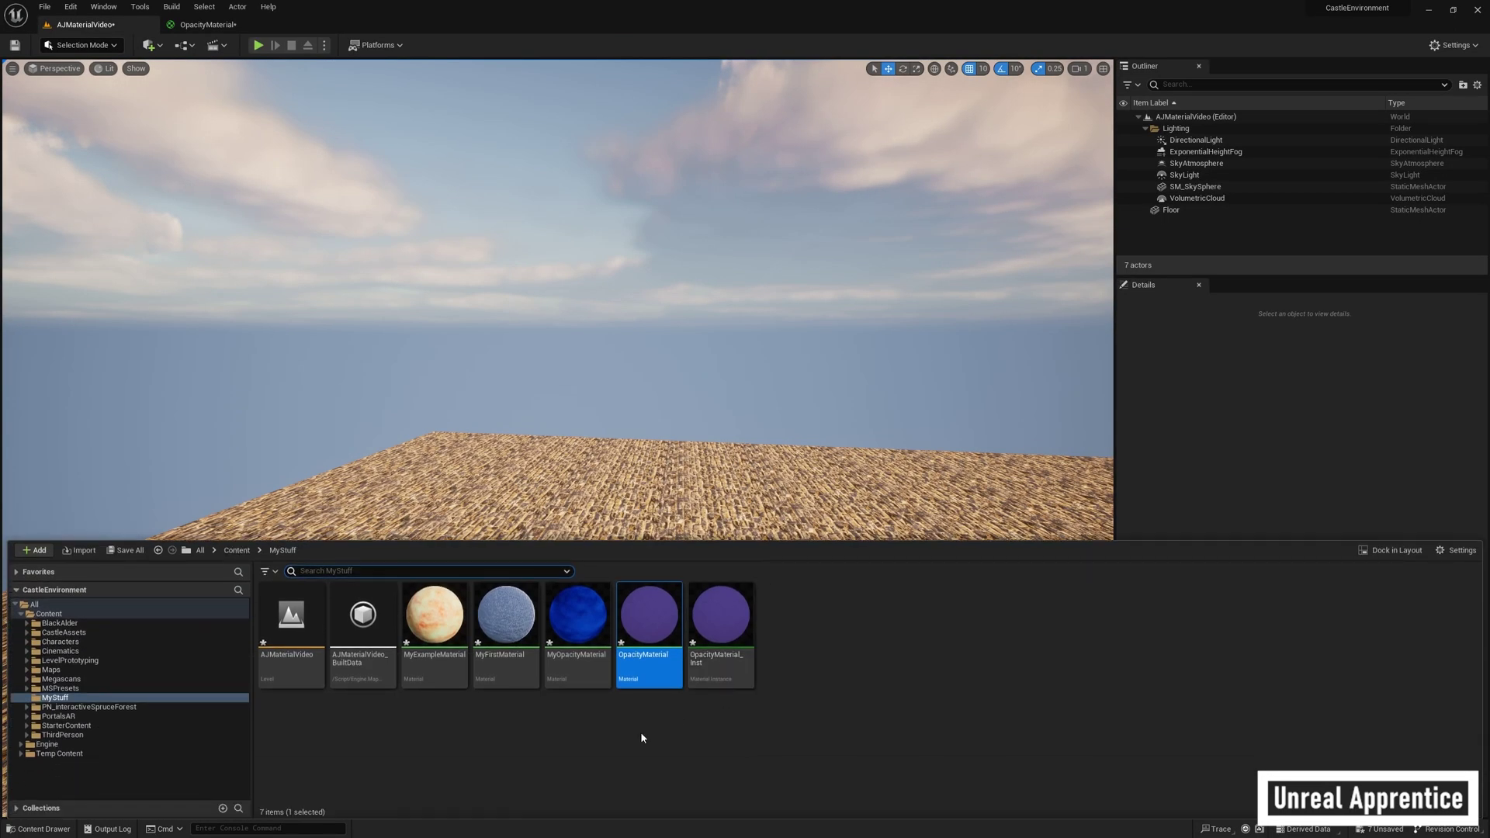
{"action": "left_click", "coordinate": [66, 726]}
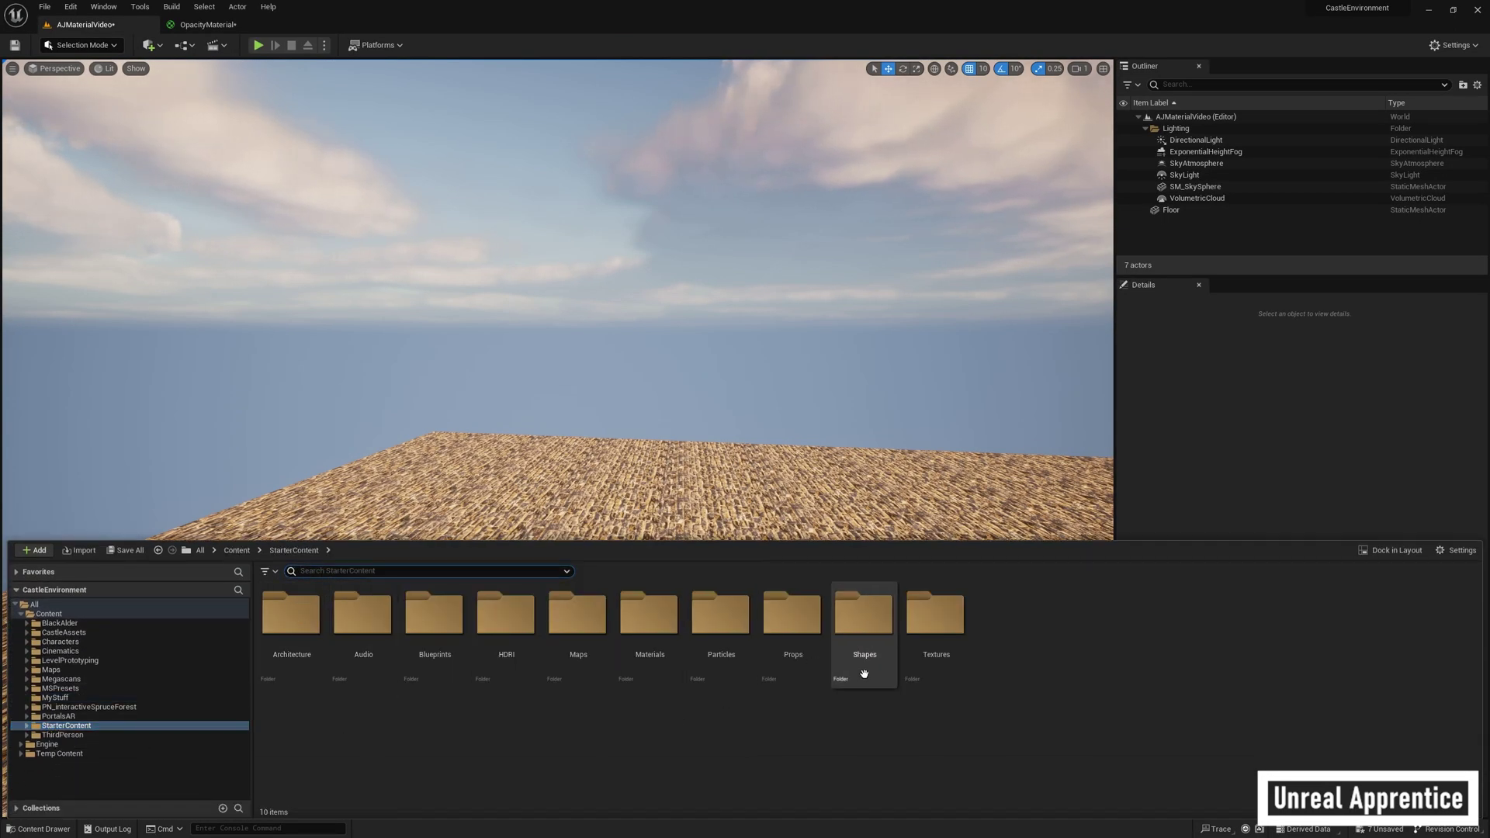
{"action": "double_click", "coordinate": [864, 615]}
{"action": "left_click_drag", "start_coordinate": [466, 657], "coordinate": [543, 504]}
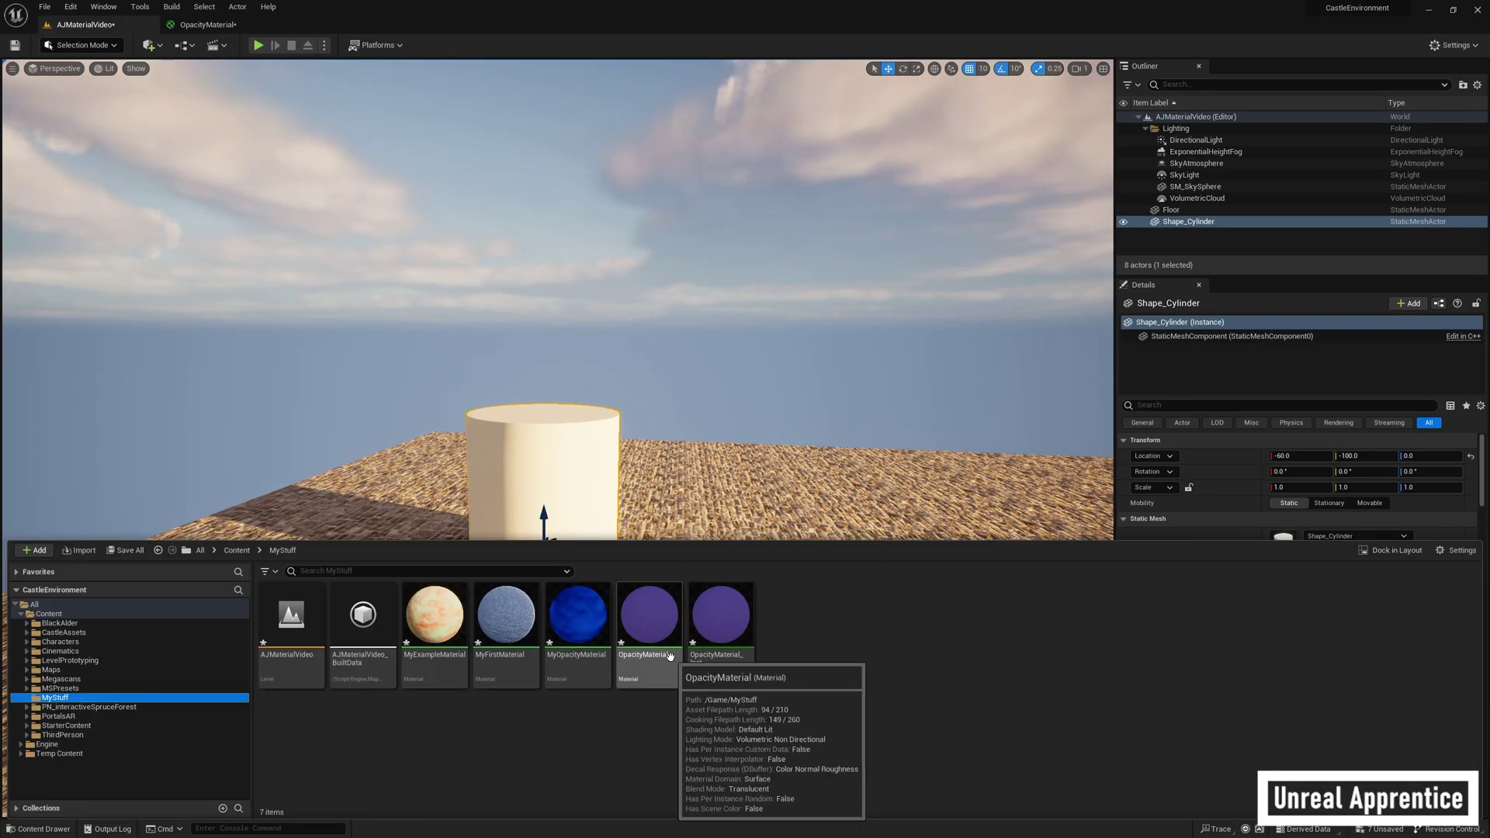
Step: Apply OpacityMaterial to the cylinder so it renders translucent purple
{"action": "left_click_drag", "start_coordinate": [679, 681], "coordinate": [557, 480]}
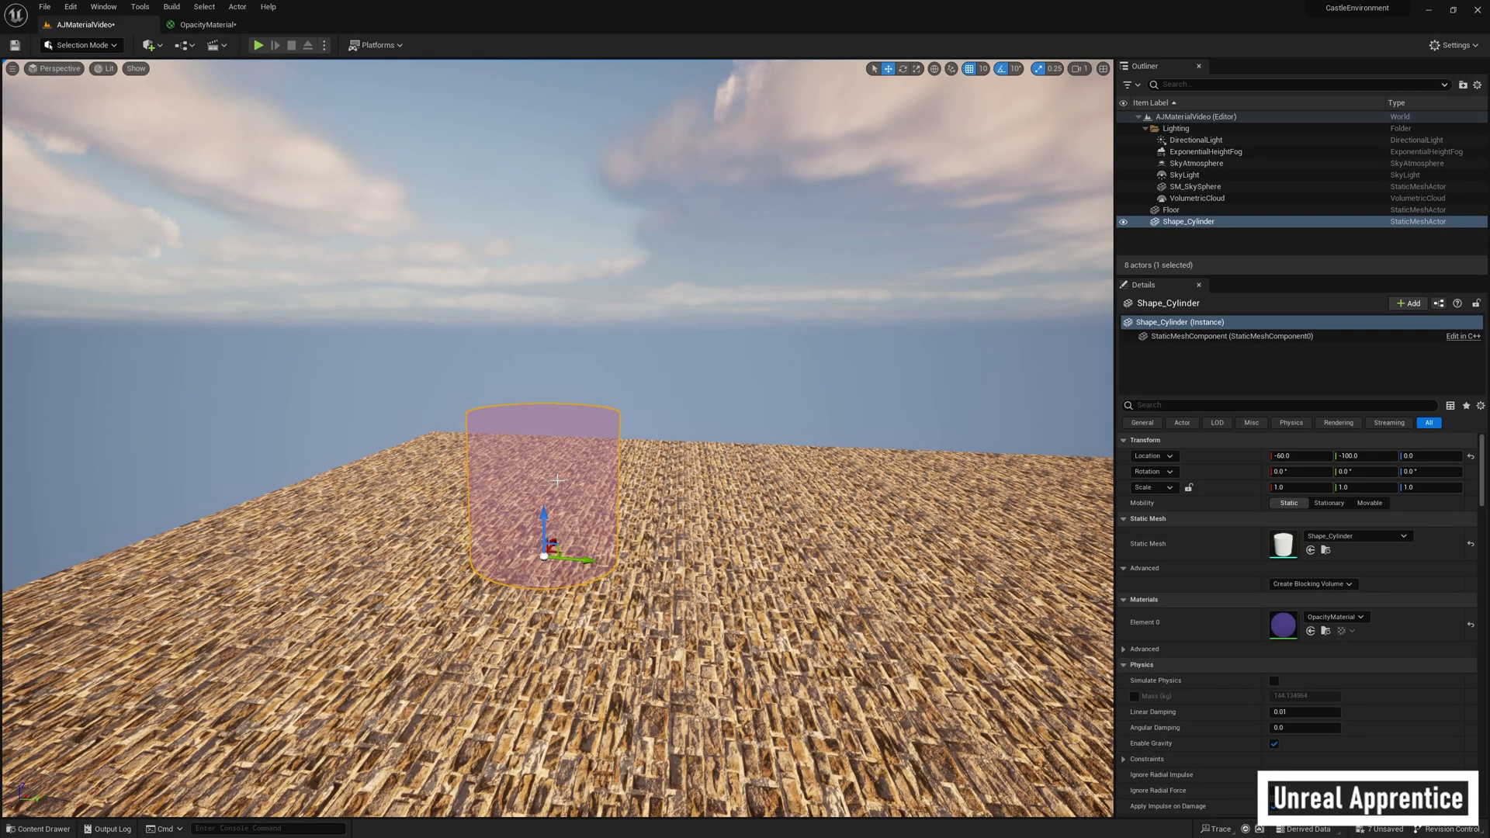
{"action": "scroll", "coordinate": [559, 513], "scroll_direction": "up", "scroll_amount": 5}
{"action": "scroll", "coordinate": [554, 550], "scroll_direction": "down", "scroll_amount": 2}
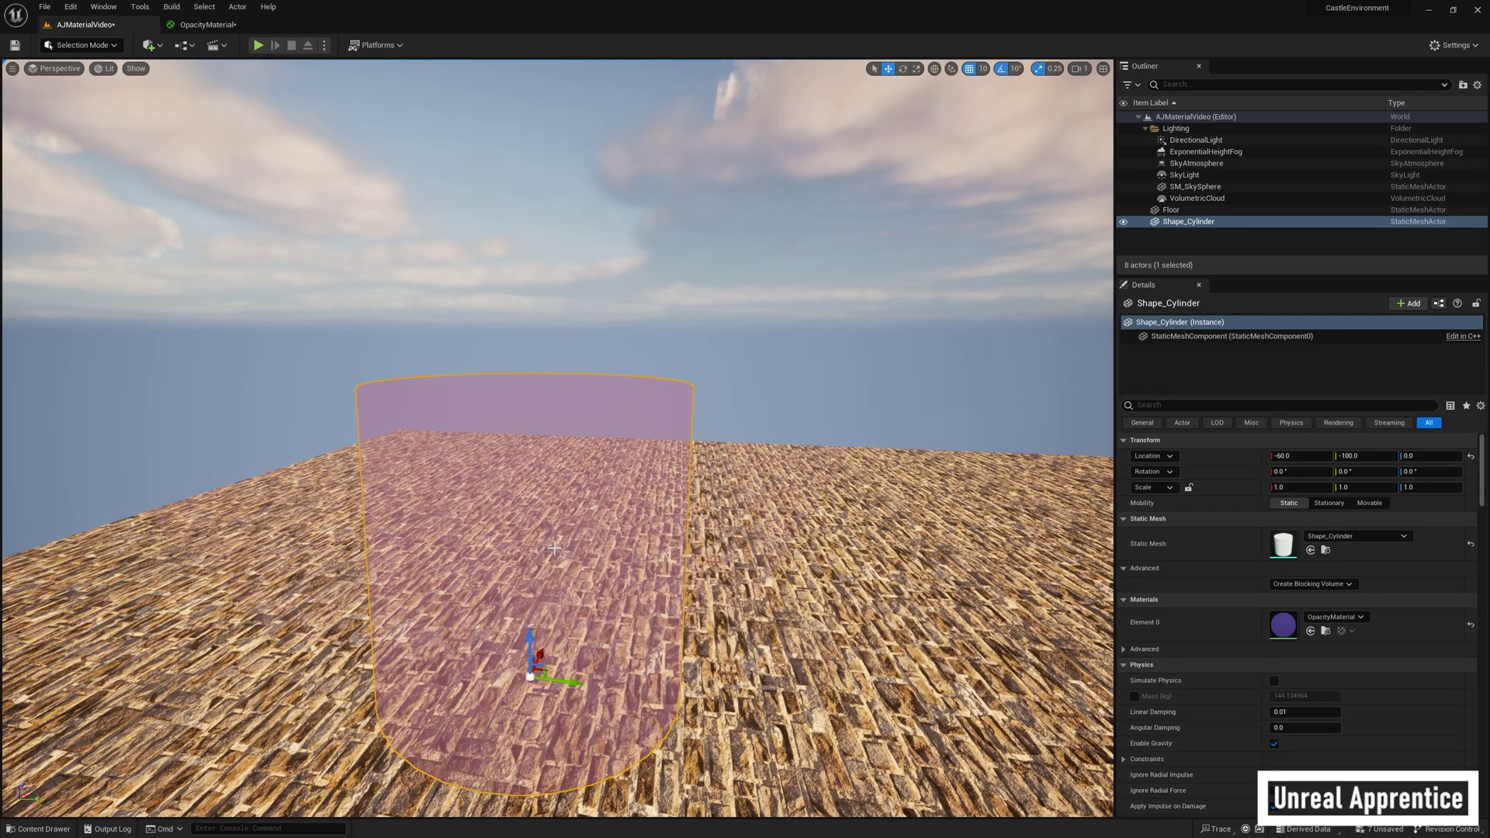